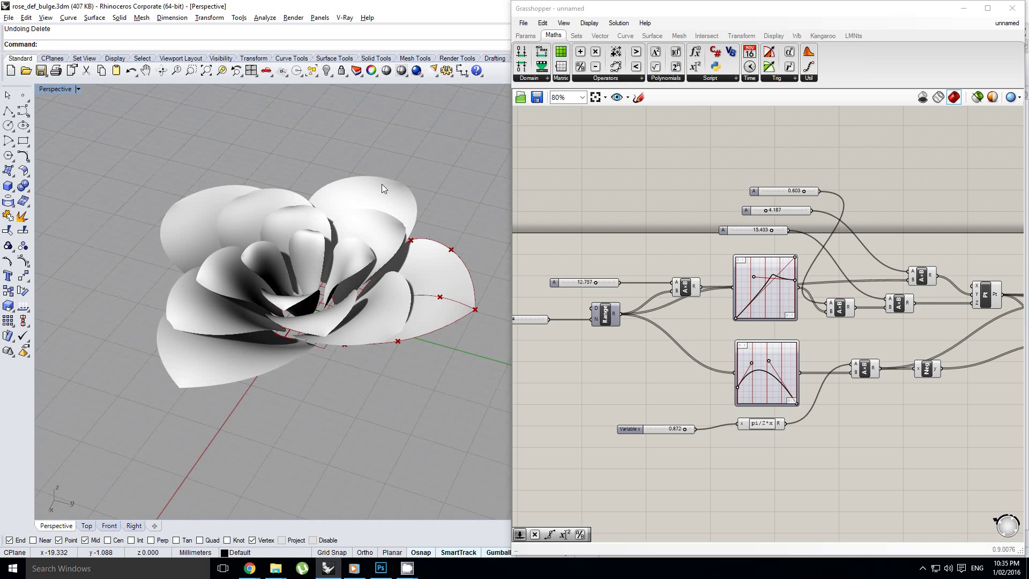
Create a new, empty Grasshopper document
right_click_drag(330, 226, 316, 244)
scroll(317, 288, "up", 2)
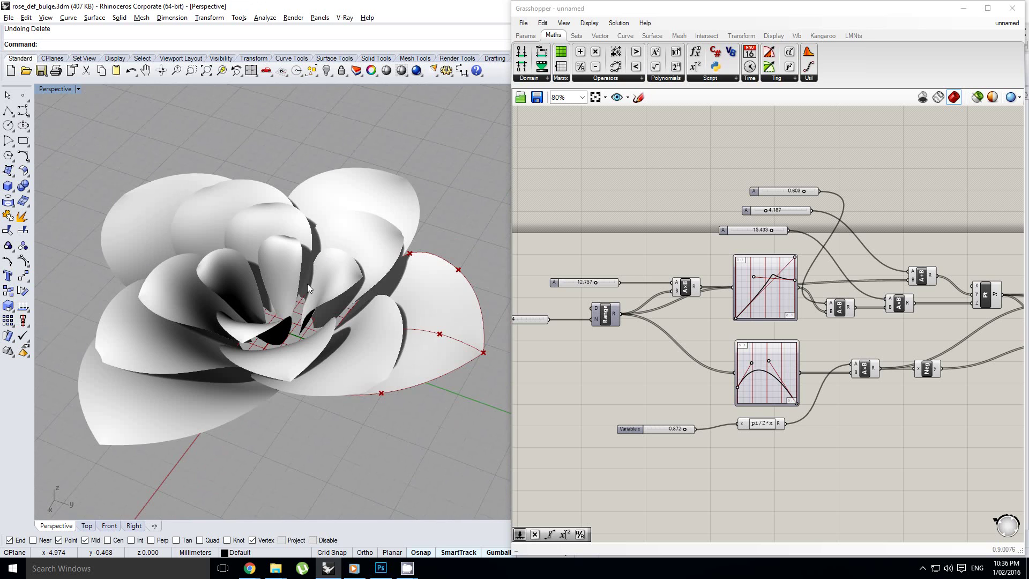
right_click_drag(307, 284, 321, 316)
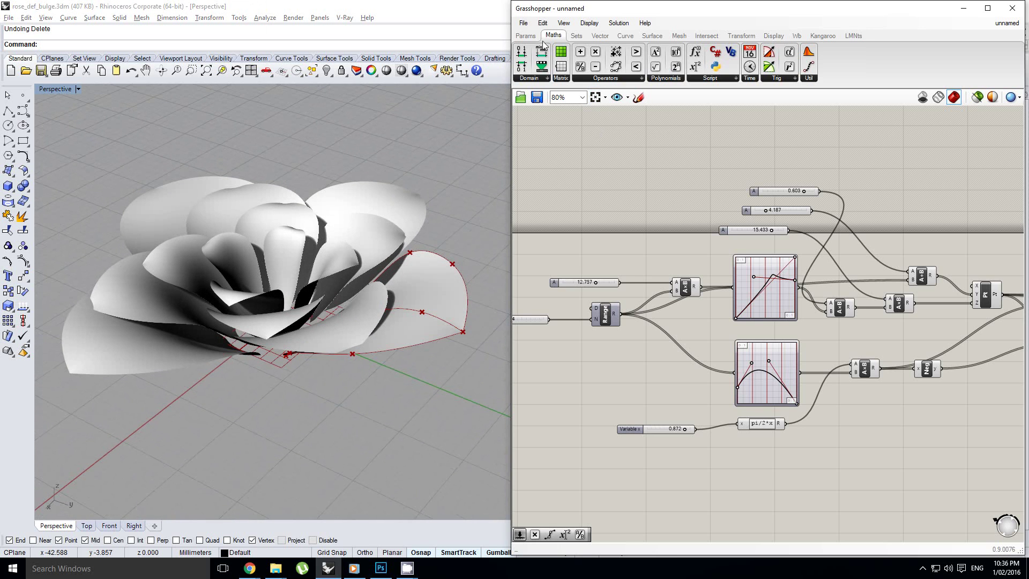
left_click(523, 23)
left_click(563, 46)
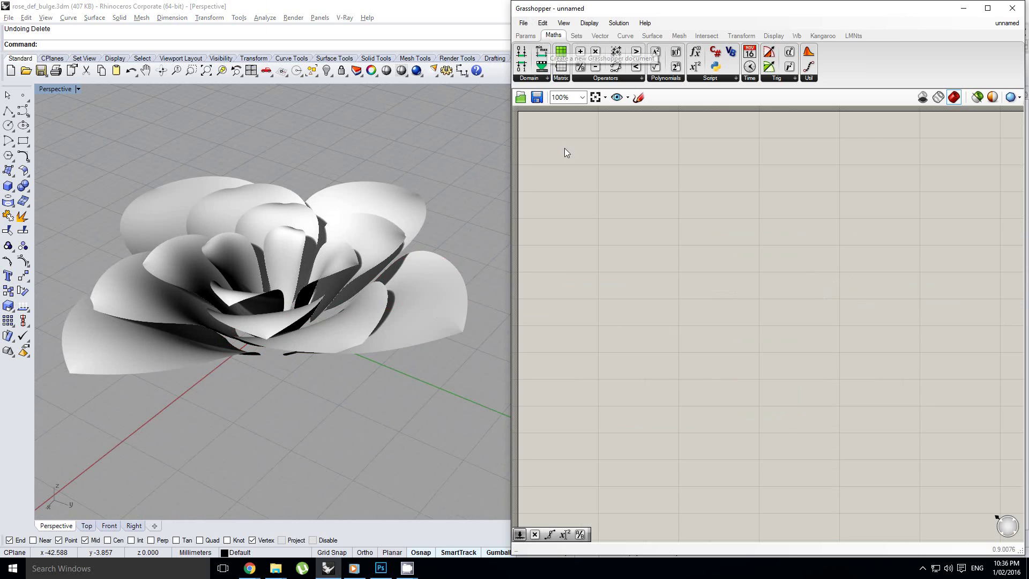
Delete all the rose petal surfaces from the Rhino Perspective viewport
scroll(358, 227, "down", 3)
left_click_drag(149, 157, 490, 423)
key("Delete")
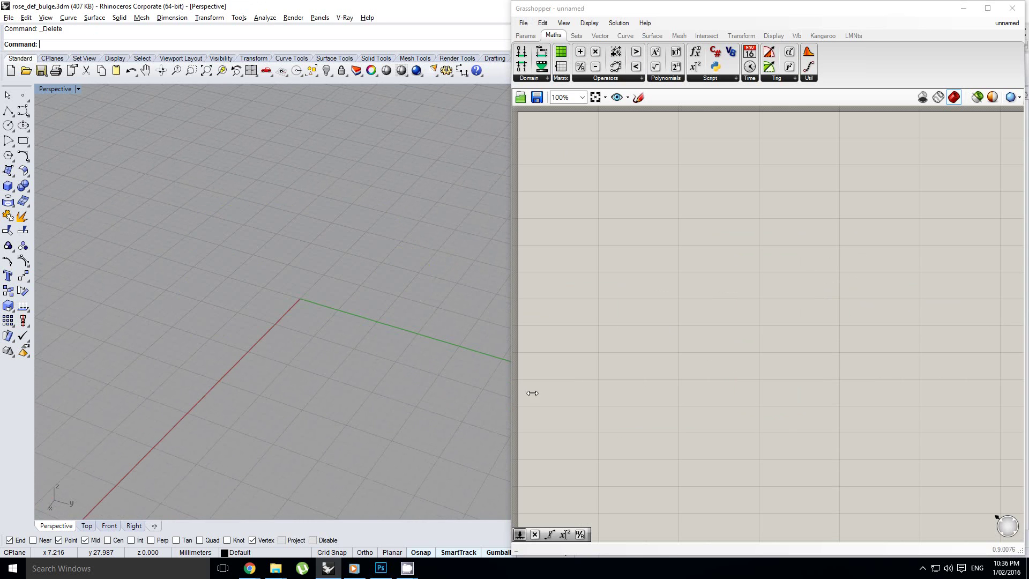
Add a Graph Mapper component to the empty canvas and set its graph type to Bezier
double_click(700, 182)
type("panel")
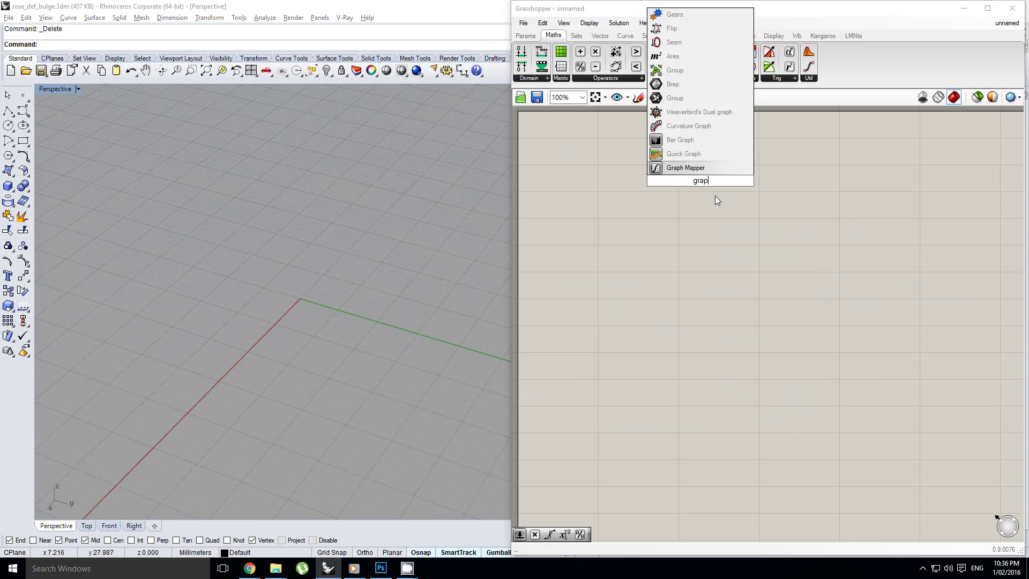
key("Return")
left_click_drag(717, 199, 738, 221)
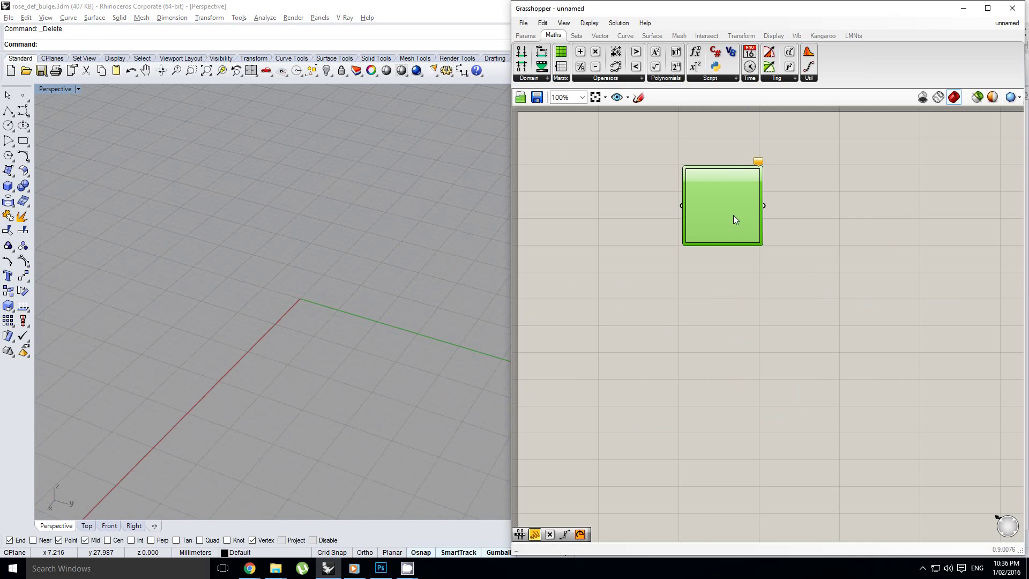
right_click(734, 209)
mouse_move(789, 364)
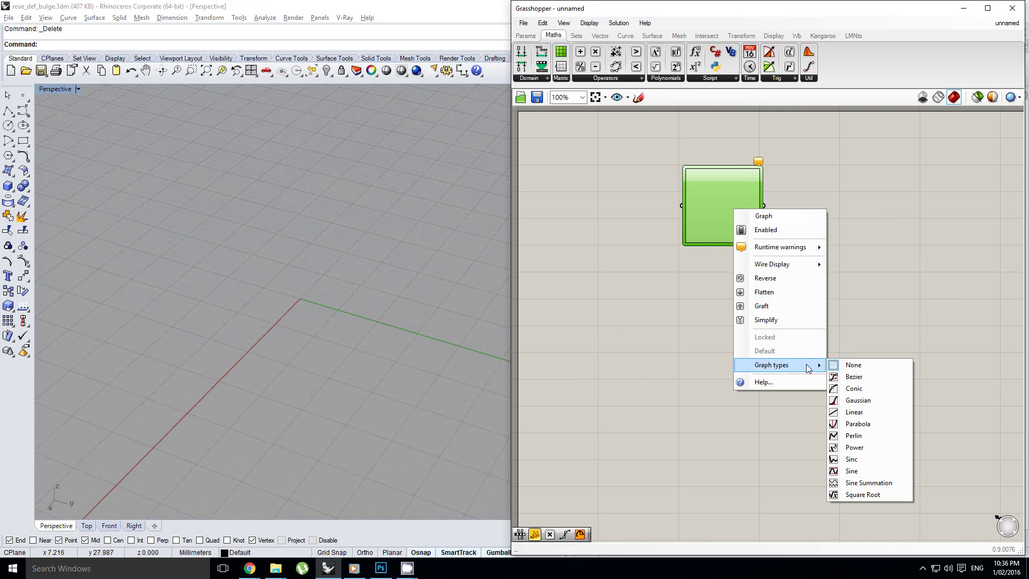
left_click(863, 376)
scroll(742, 233, "up", 1)
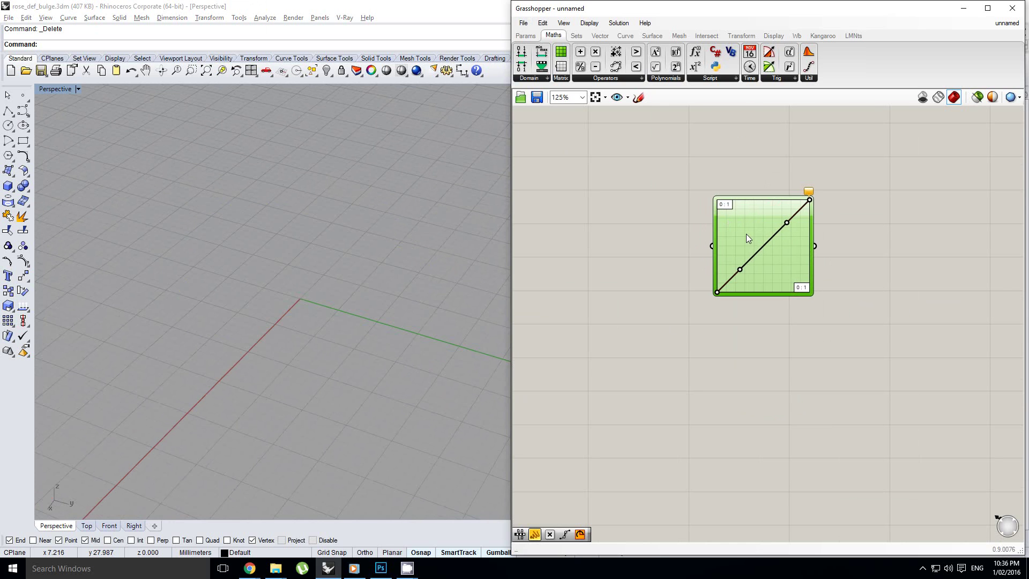
left_click_drag(741, 269, 747, 259)
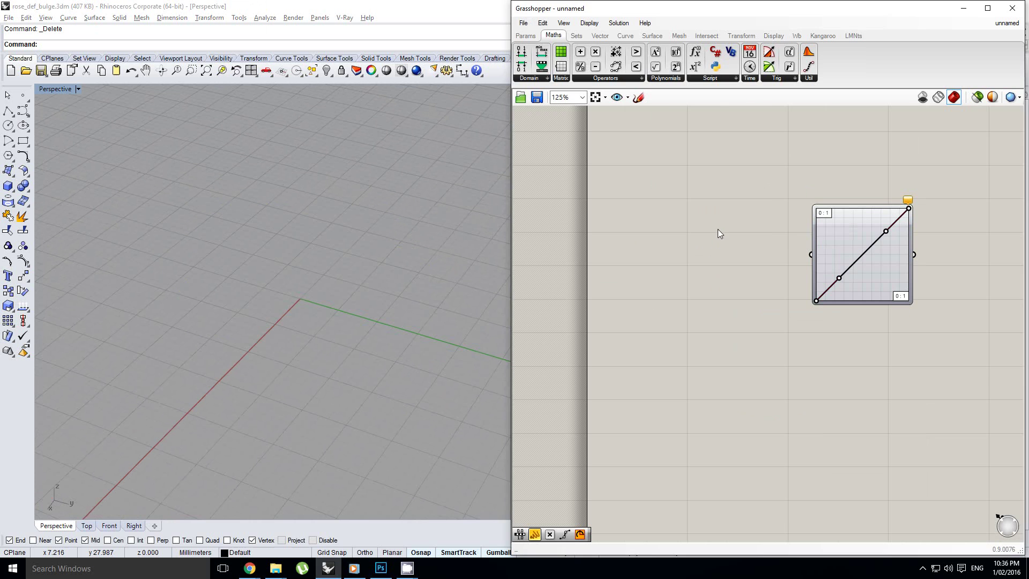
double_click(716, 233)
type("range")
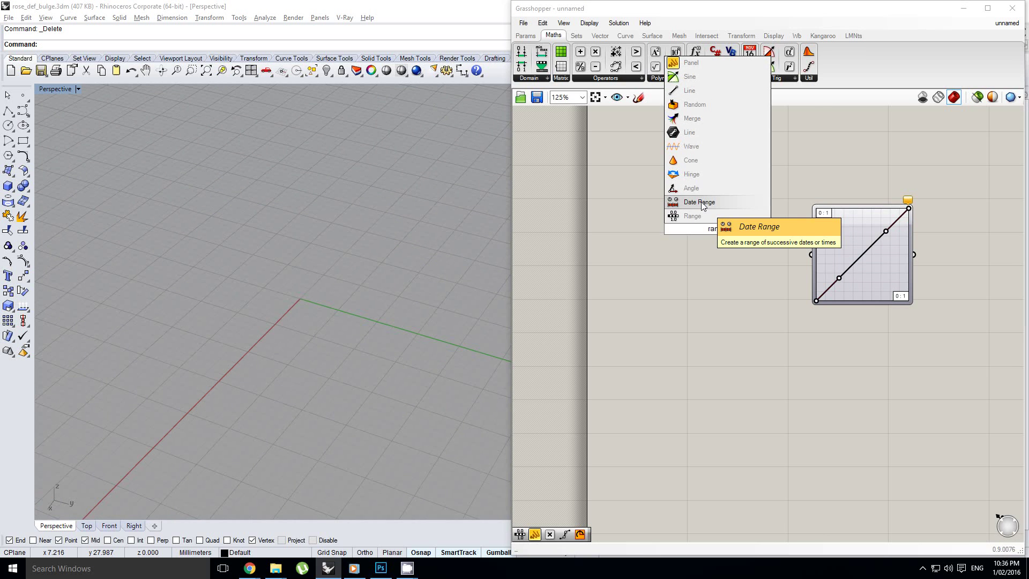
left_click(702, 203)
left_click(712, 216)
key("Delete")
Add a Range component beside the Graph Mapper and connect its R output to the Graph Mapper's input
double_click(711, 217)
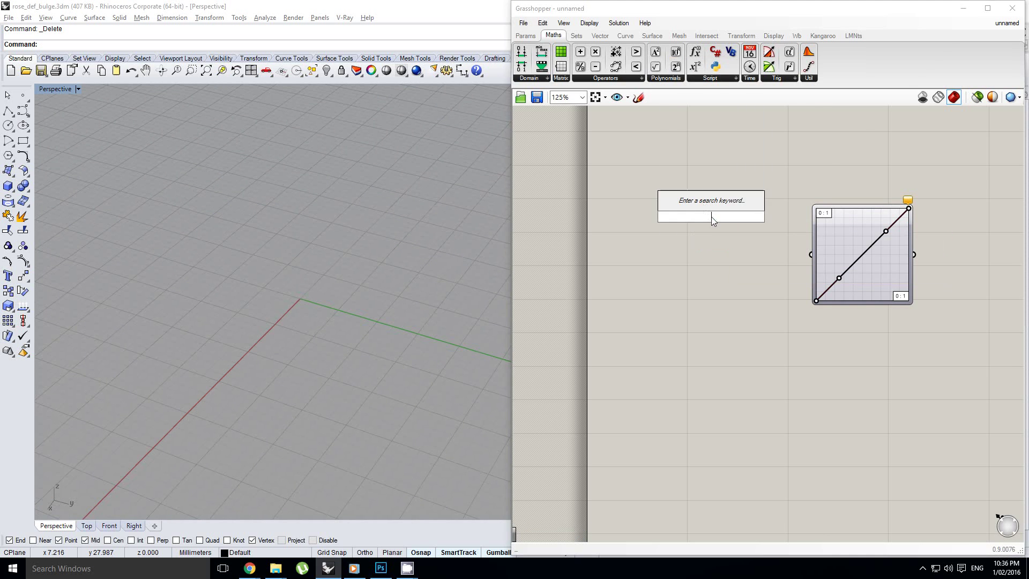
type("range")
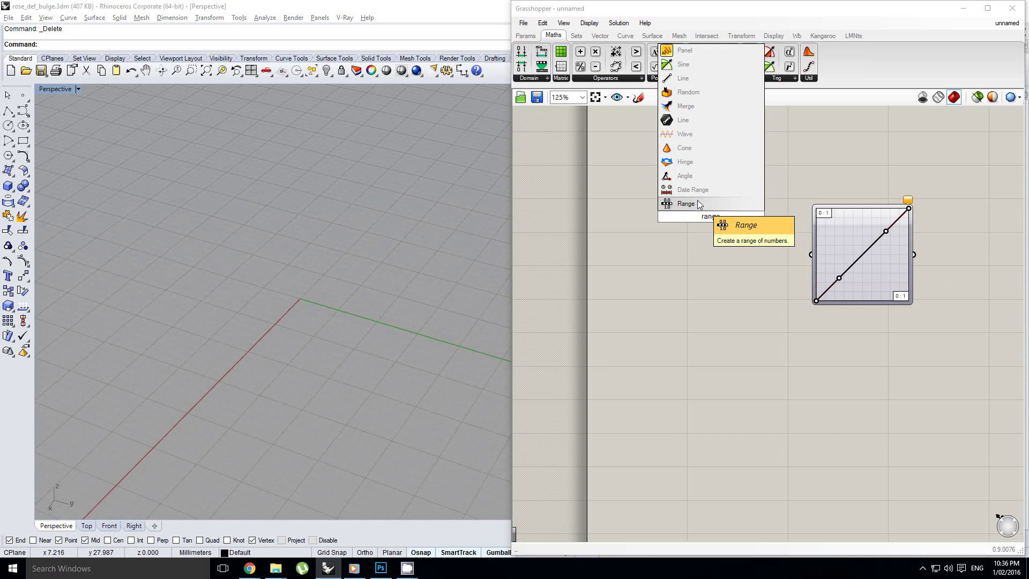
left_click(697, 204)
left_click_drag(710, 217, 831, 253)
scroll(723, 264, "up", 1)
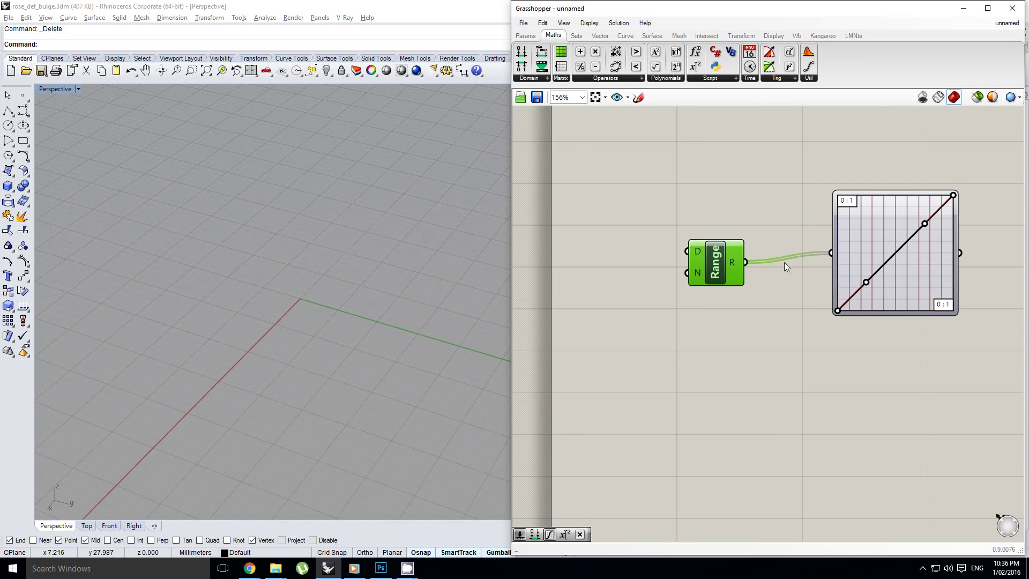
left_click_drag(736, 263, 764, 259)
right_click_drag(761, 258, 814, 242)
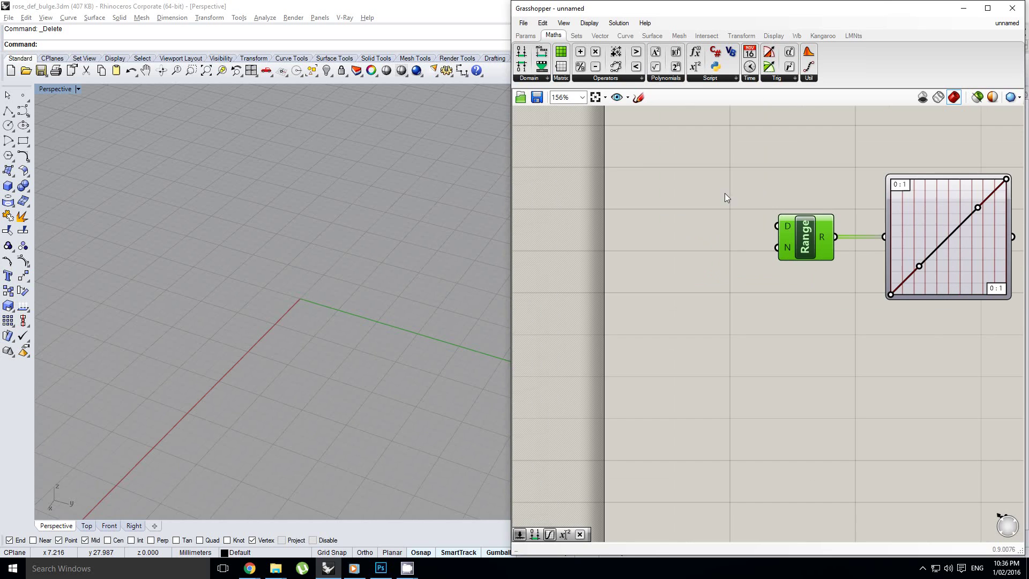
Add a number slider before the Range component, set to integer rounding with a maximum of 20
left_click(526, 35)
left_click_drag(661, 53, 627, 255)
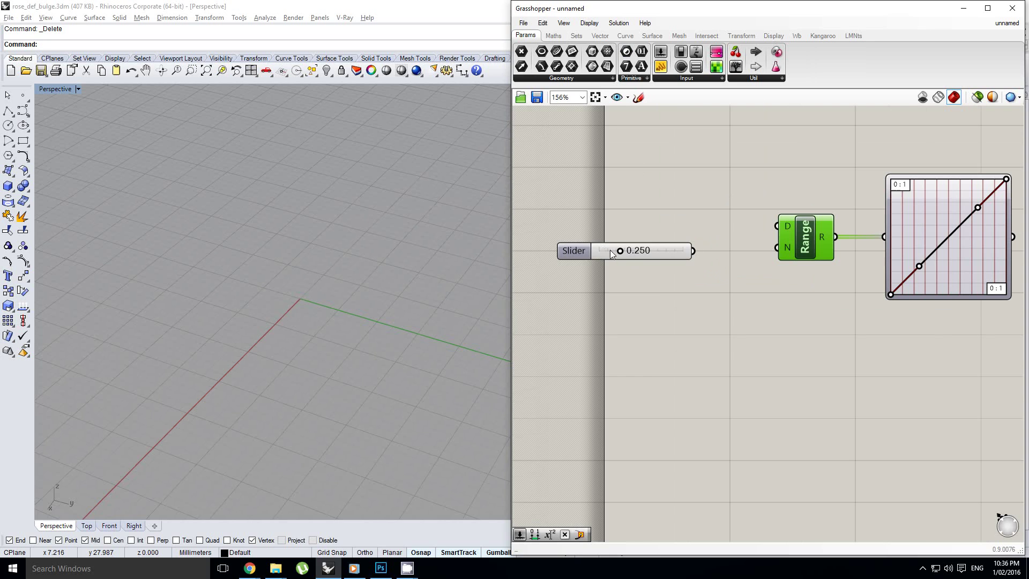
double_click(581, 253)
double_click(588, 280)
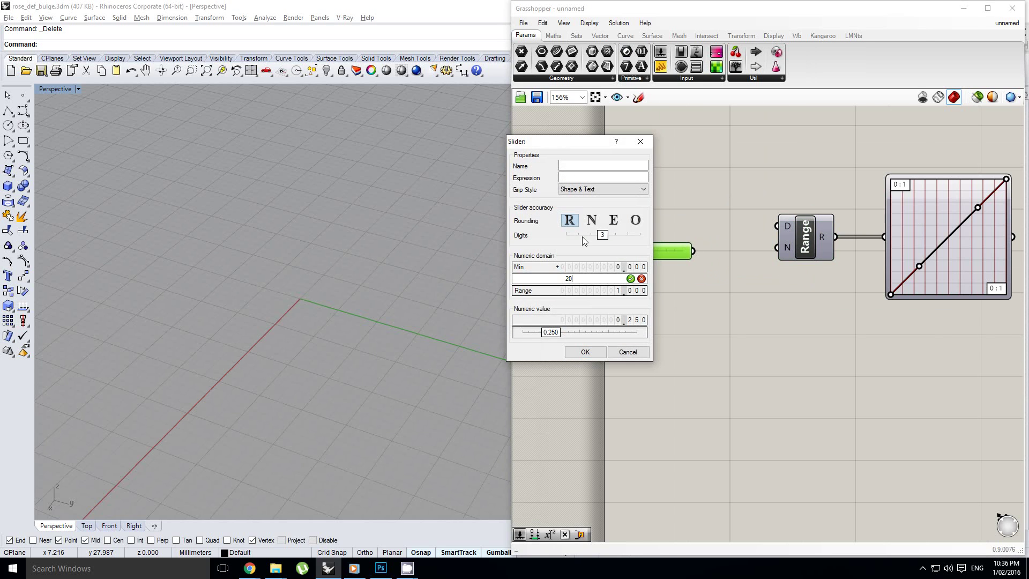
left_click(591, 221)
left_click(590, 352)
Connect the integer slider to the Range component's N input and set the slider to 4
right_click_drag(724, 243, 700, 250)
scroll(670, 261, "up", 1)
left_click(669, 262)
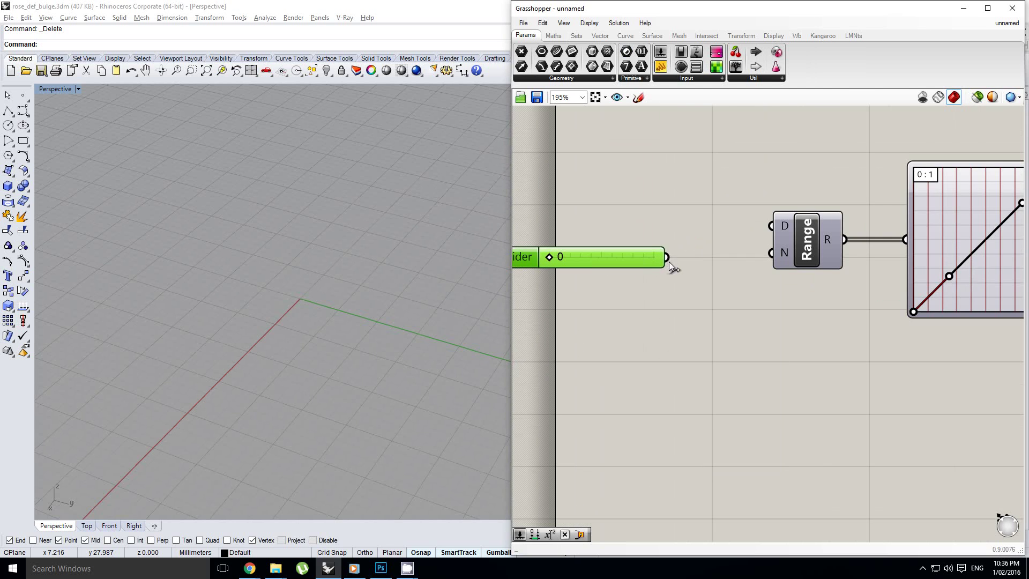
left_click_drag(760, 247, 770, 252)
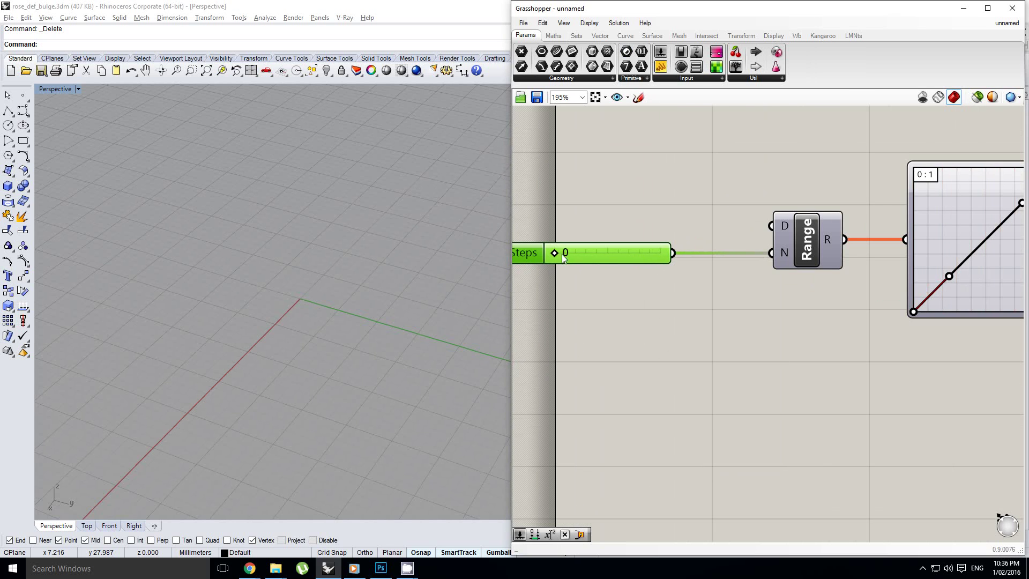
left_click_drag(562, 254, 575, 256)
scroll(718, 284, "down", 2)
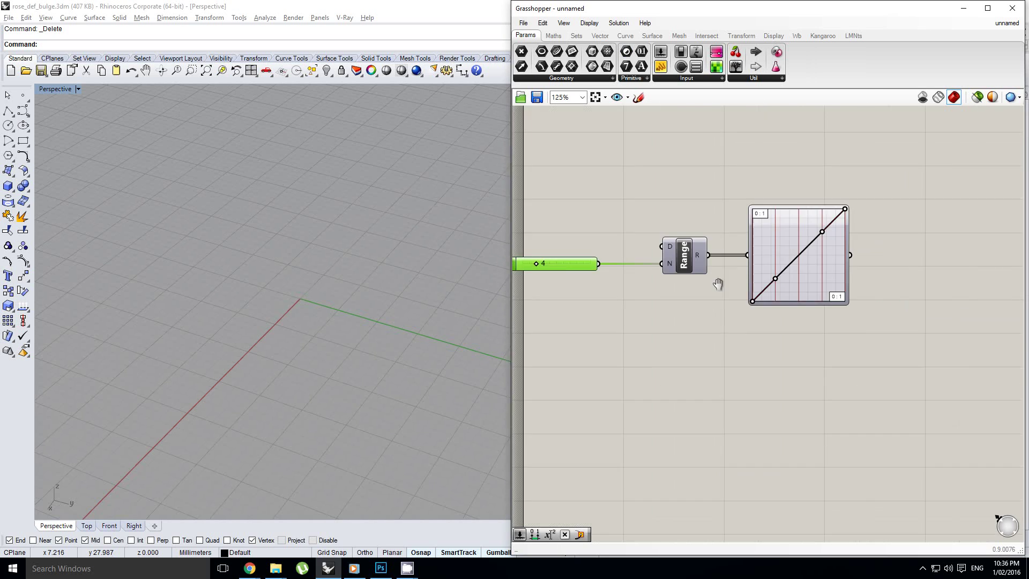
right_click_drag(718, 284, 625, 296)
left_click(891, 272)
right_click_drag(847, 256, 860, 263)
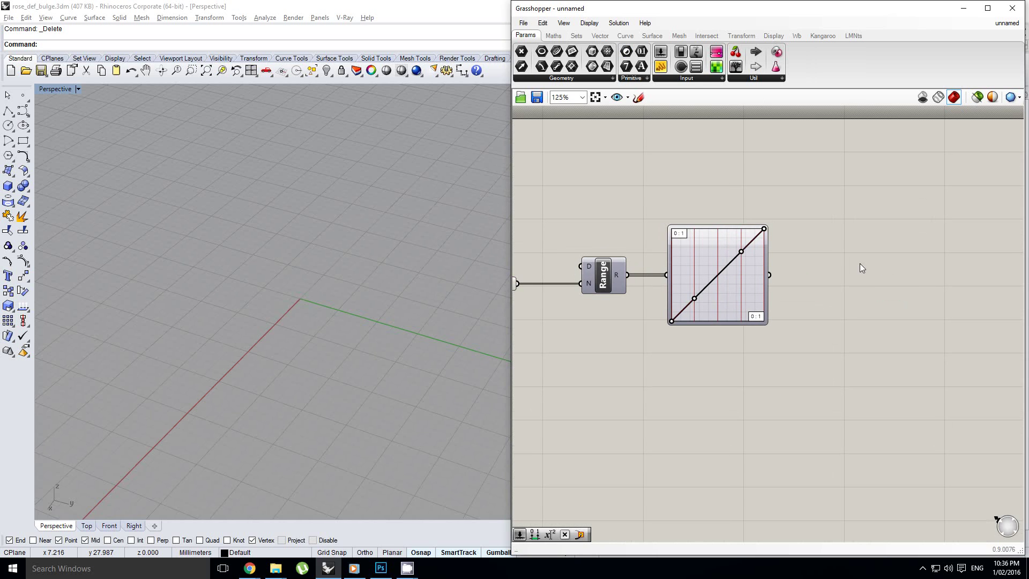
double_click(889, 263)
type("const")
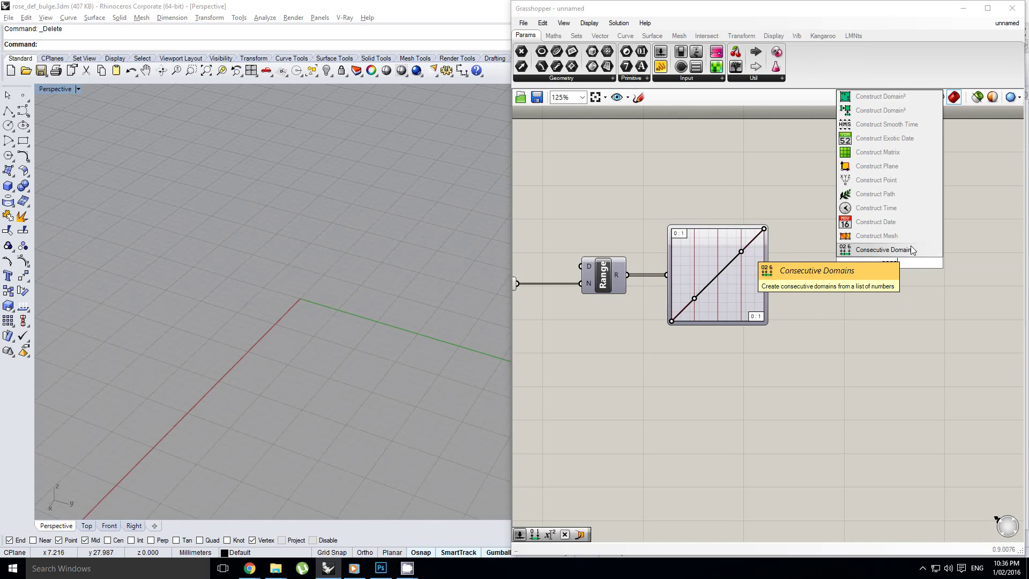
type("ruct pt")
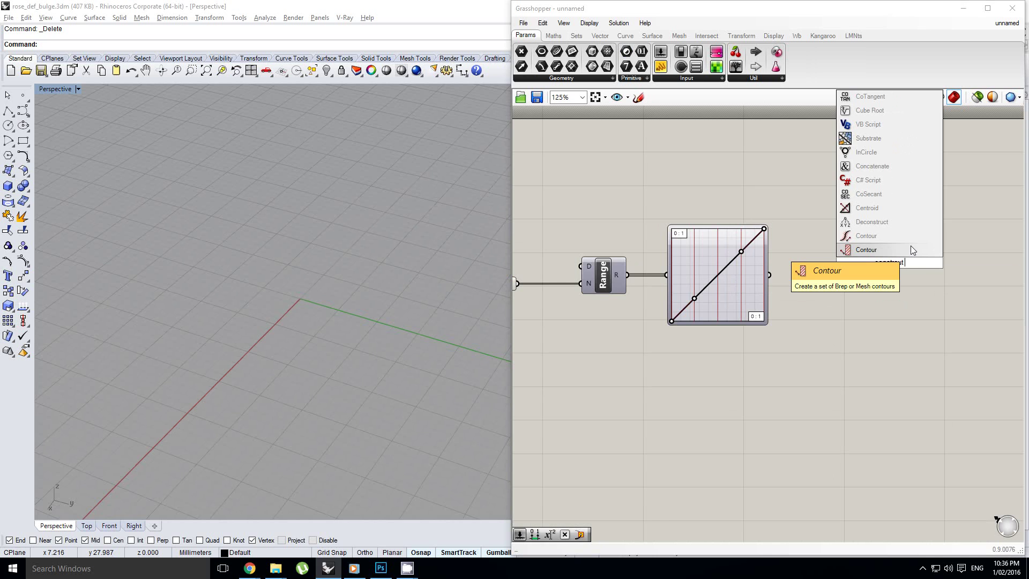
key("BackSpace")
key("BackSpace")
key("BackSpace")
key("BackSpace")
key("BackSpace")
key("BackSpace")
key("BackSpace")
key("BackSpace")
key("BackSpace")
key("BackSpace")
key("BackSpace")
key("BackSpace")
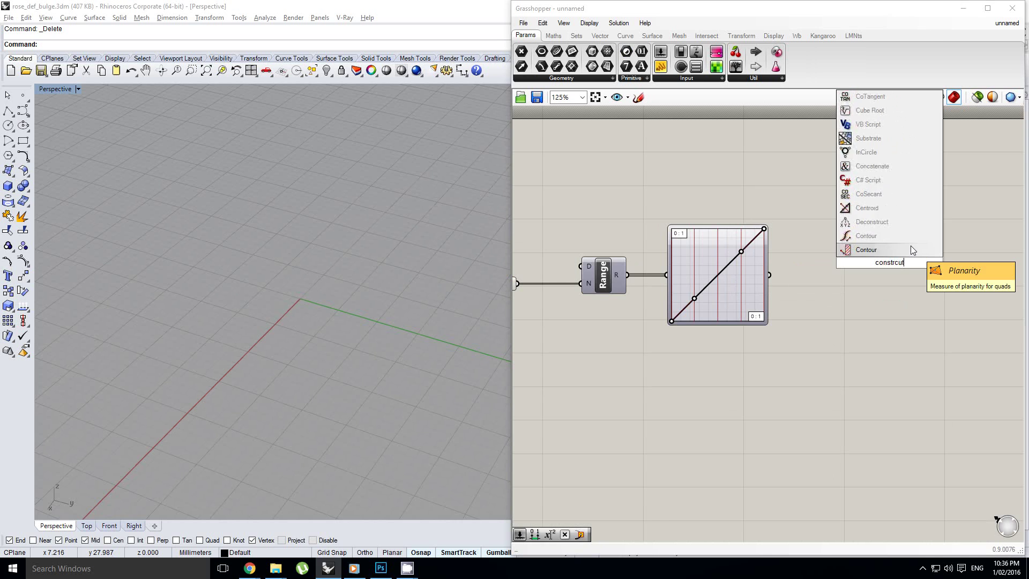
type("cons")
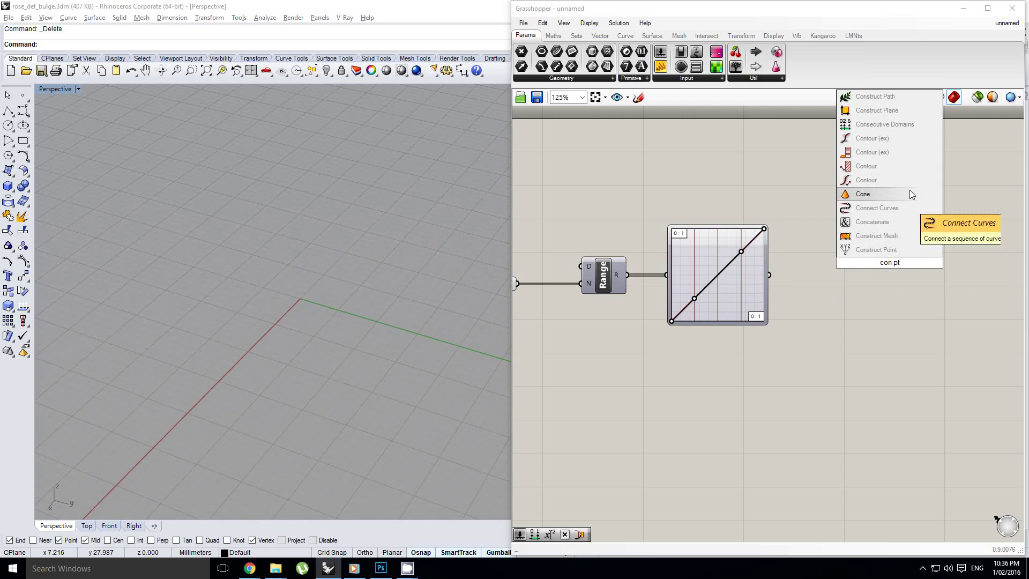
key("Escape")
Add a Construct Point component well to the right of the Graph Mapper
double_click(895, 264)
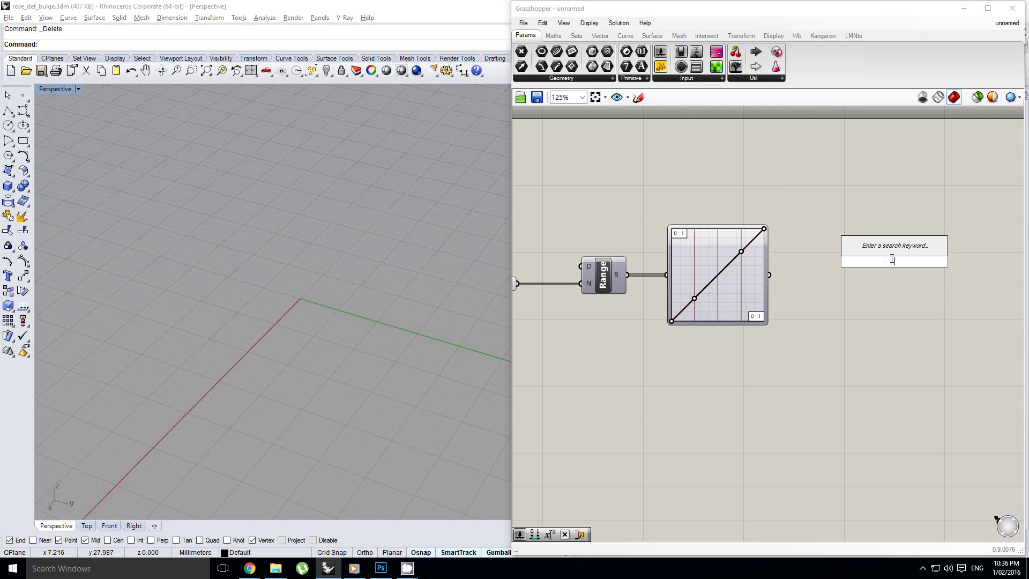
type("con pt")
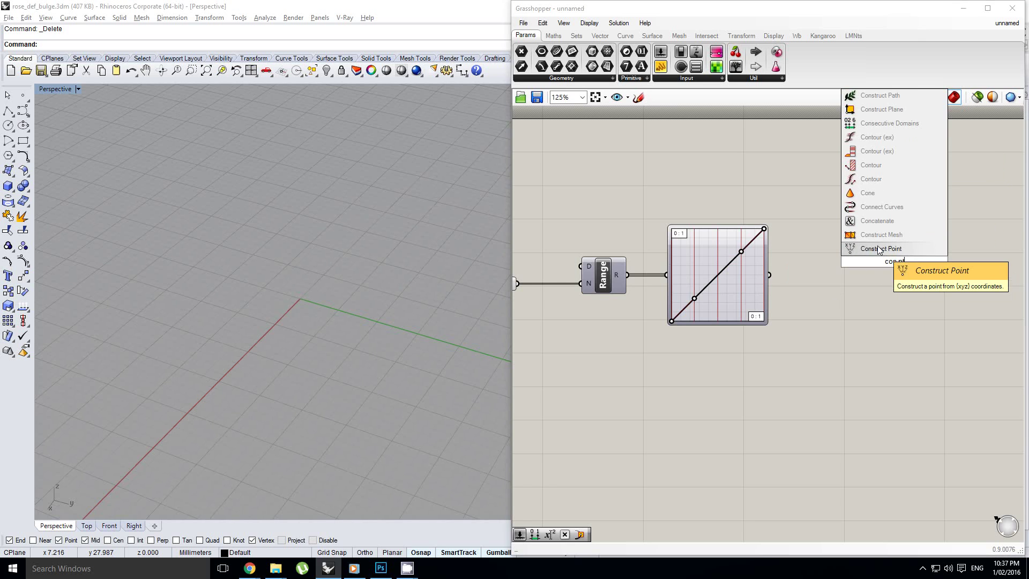
key("Return")
right_click_drag(897, 260, 835, 265)
right_click_drag(770, 304, 846, 284)
Add a Multiplication component below the Graph Mapper, feed the Range output into its A input, and duplicate it below
left_click(554, 36)
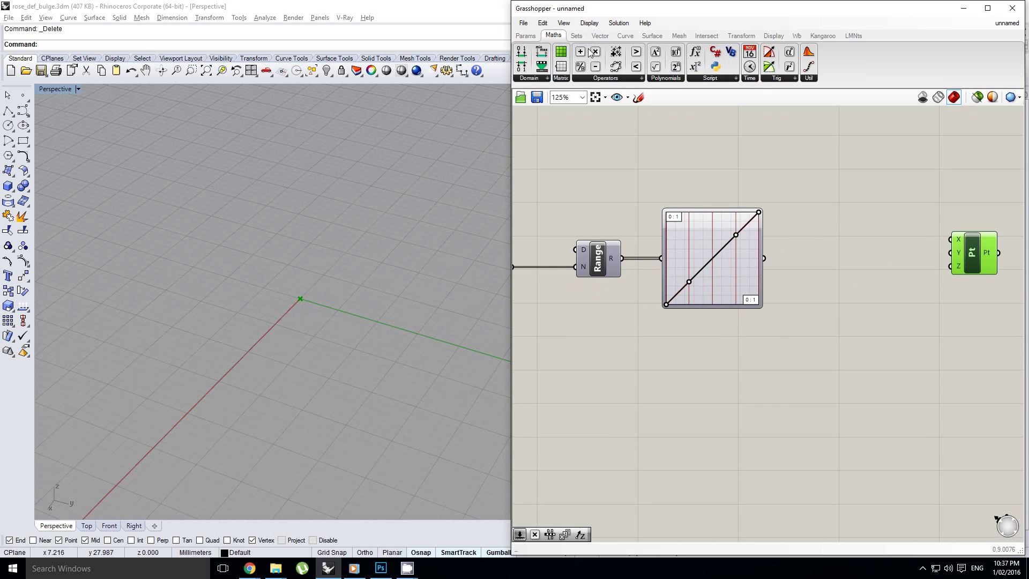
left_click(595, 51)
left_click(745, 345)
left_click(746, 346)
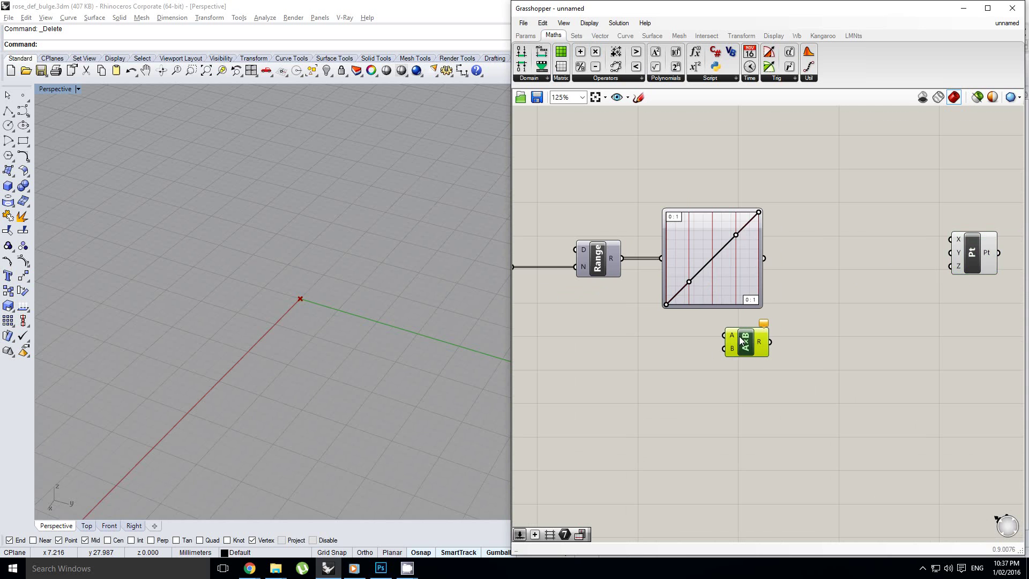
right_click_drag(287, 324, 324, 310)
left_click_drag(749, 342, 733, 346)
left_click_drag(622, 259, 739, 390)
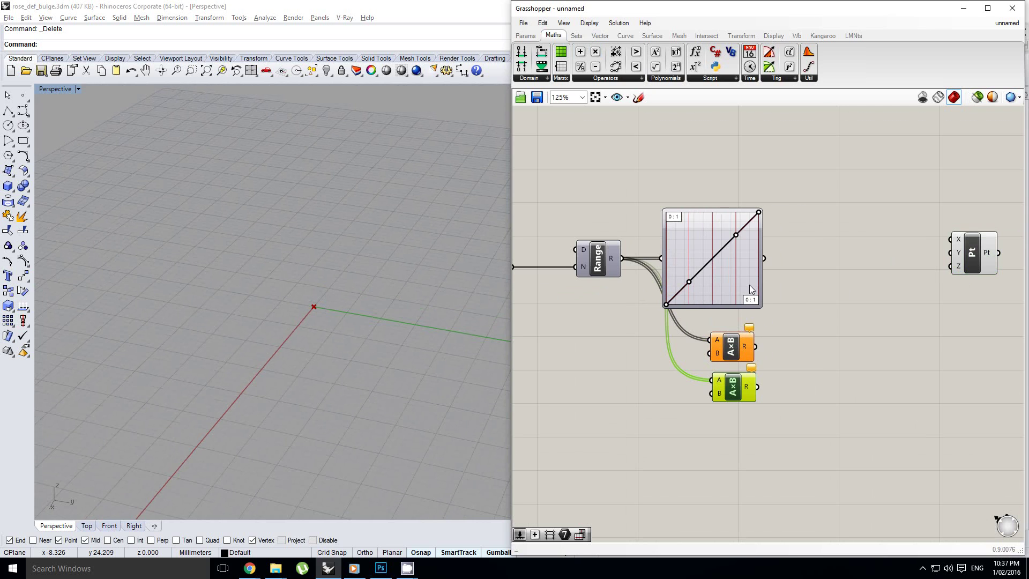
Connect the Graph Mapper output to the lower Multiplication's A input and move both Multiplication components to the right of the graph
left_click_drag(767, 258, 706, 382)
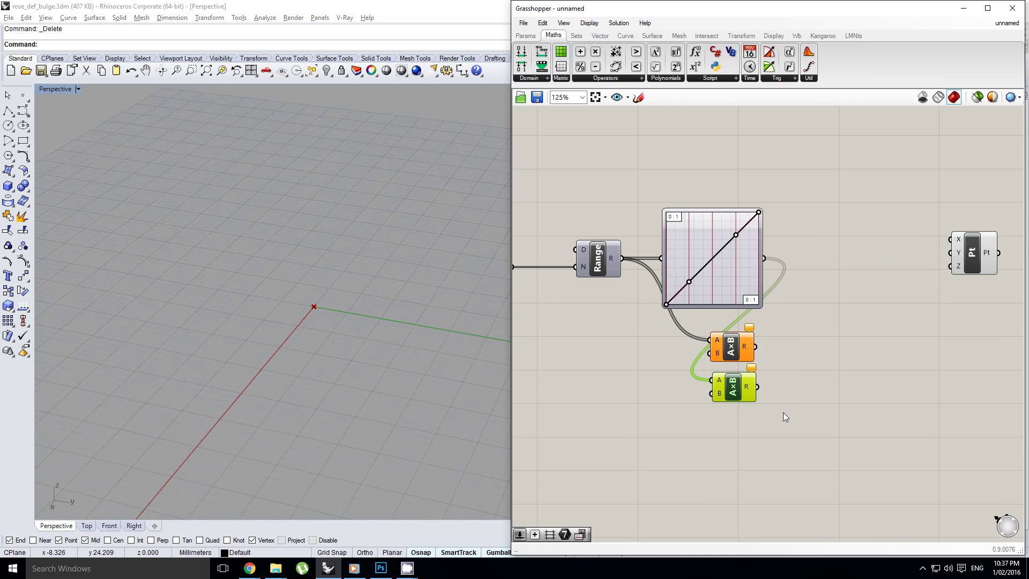
left_click_drag(783, 412, 831, 320)
right_click_drag(906, 337, 868, 341)
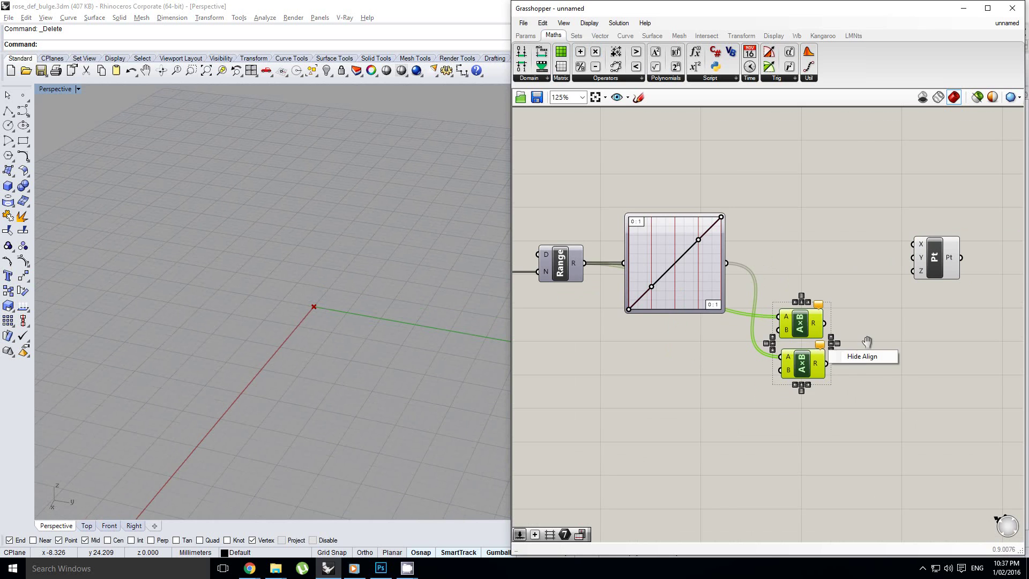
left_click(869, 341)
Add a number slider with a larger maximum below the Graph Mapper, and connect a duplicate of it to the lower Multiplication's B input
left_click(526, 35)
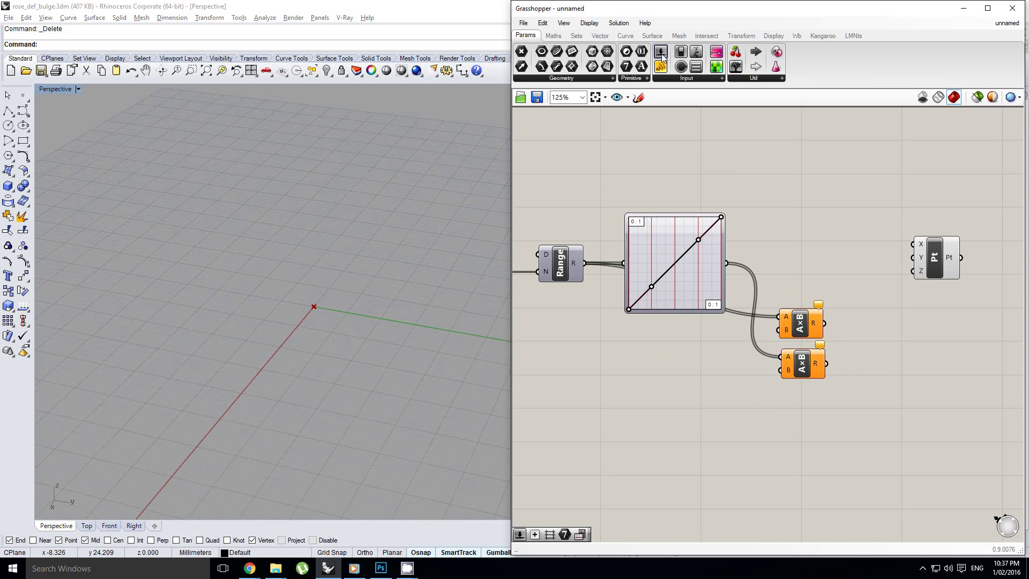
left_click_drag(662, 54, 647, 336)
double_click(648, 336)
left_click(657, 367)
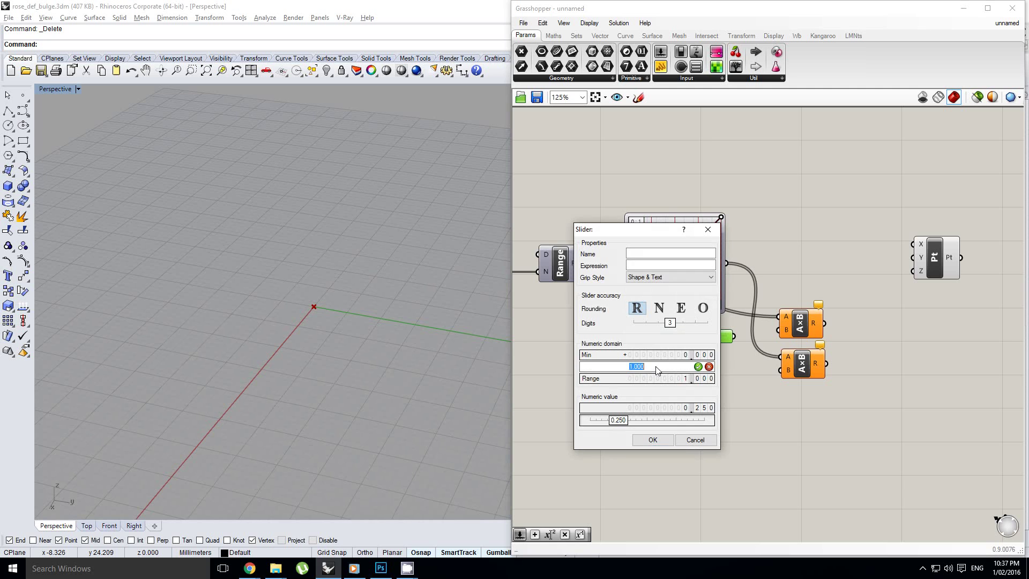
left_click(653, 440)
scroll(673, 365, "up", 1)
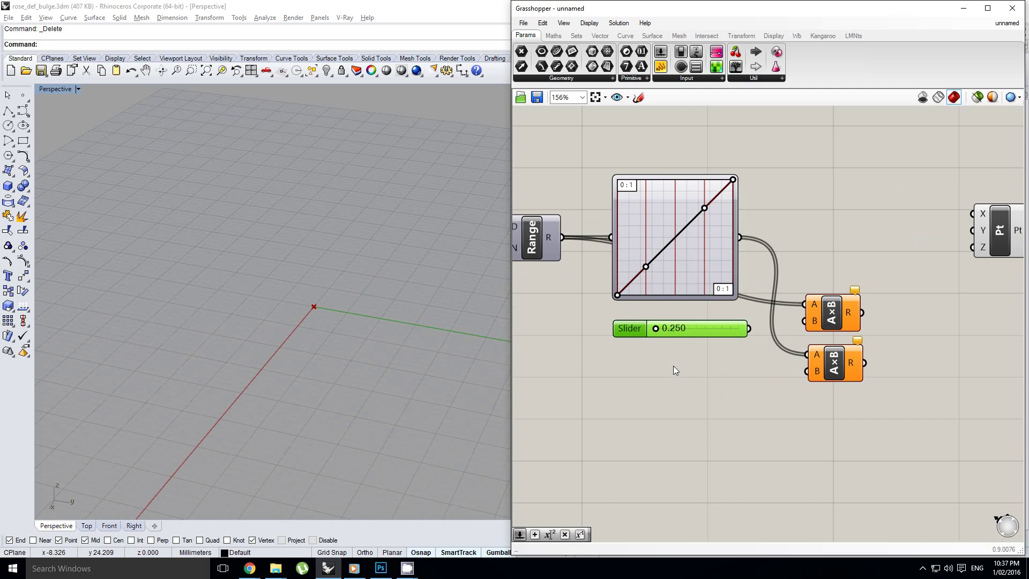
left_click_drag(689, 334, 804, 370, "alt")
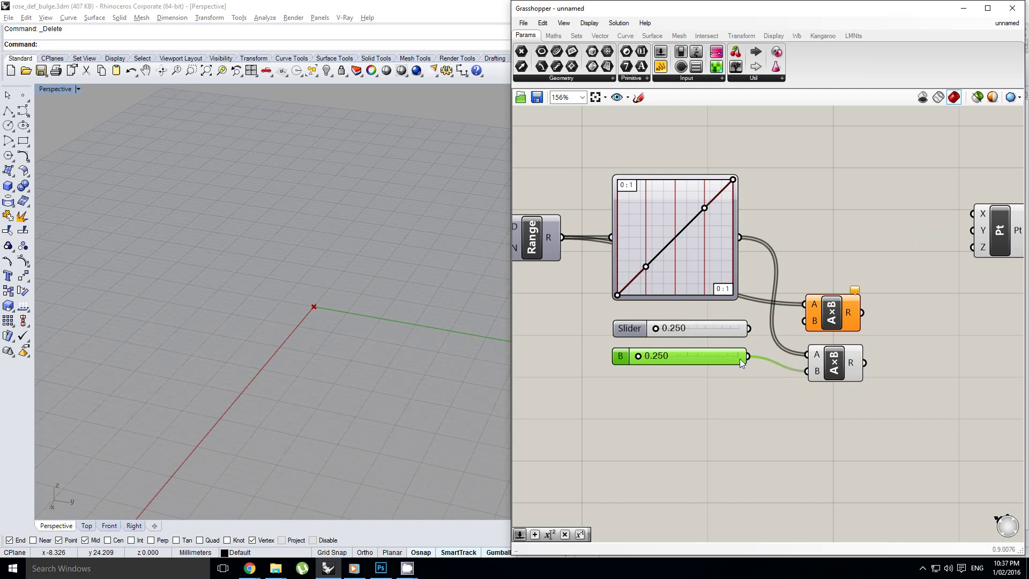
Place the spare slider beside the upper Multiplication's B input, connect it, and wire both Multiplication outputs into Construct Point's Y and Z inputs
left_click_drag(740, 359, 730, 373)
mouse_move(749, 327)
left_mouse_down()
mouse_move(804, 321)
mouse_move(734, 320)
left_mouse_up()
right_click_drag(837, 315, 747, 324)
left_click_drag(770, 321, 882, 239)
left_click_drag(773, 371, 882, 255)
Set the upper Multiplication's B slider to 15.610 and the lower Multiplication's B slider to 12.026
scroll(679, 319, "up", 2)
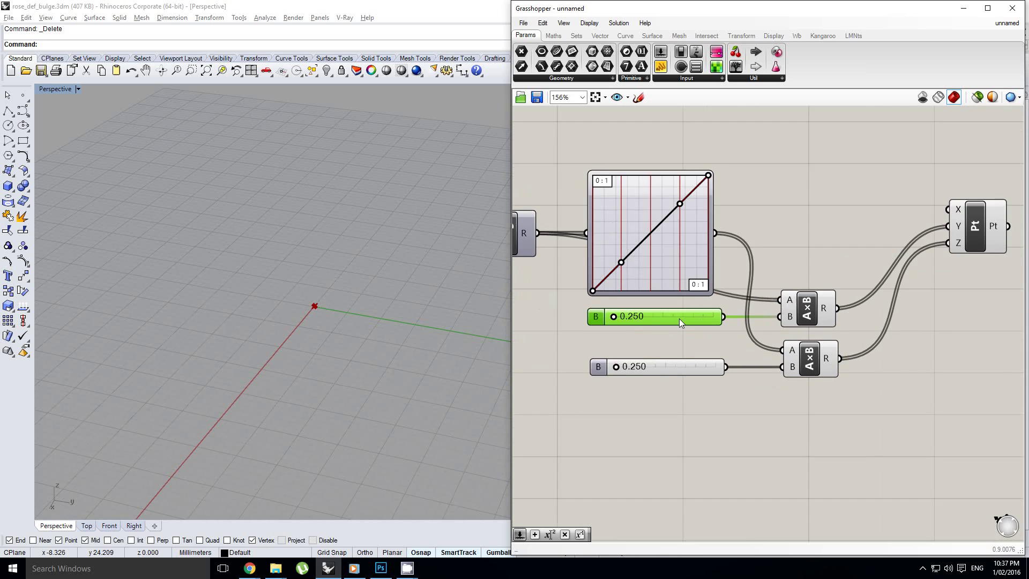
left_click_drag(613, 316, 664, 328)
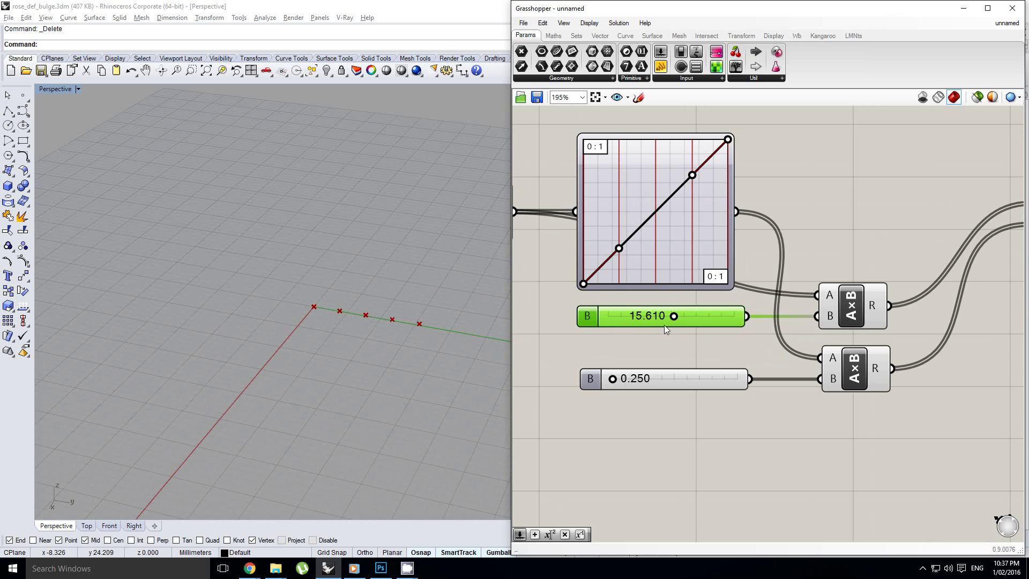
left_click_drag(612, 379, 662, 381)
Reshape the Graph Mapper's Bezier curve into an arch by lowering its end point and raising the start handle toward the middle
right_click_drag(661, 299, 672, 334)
left_click_drag(630, 284, 625, 218)
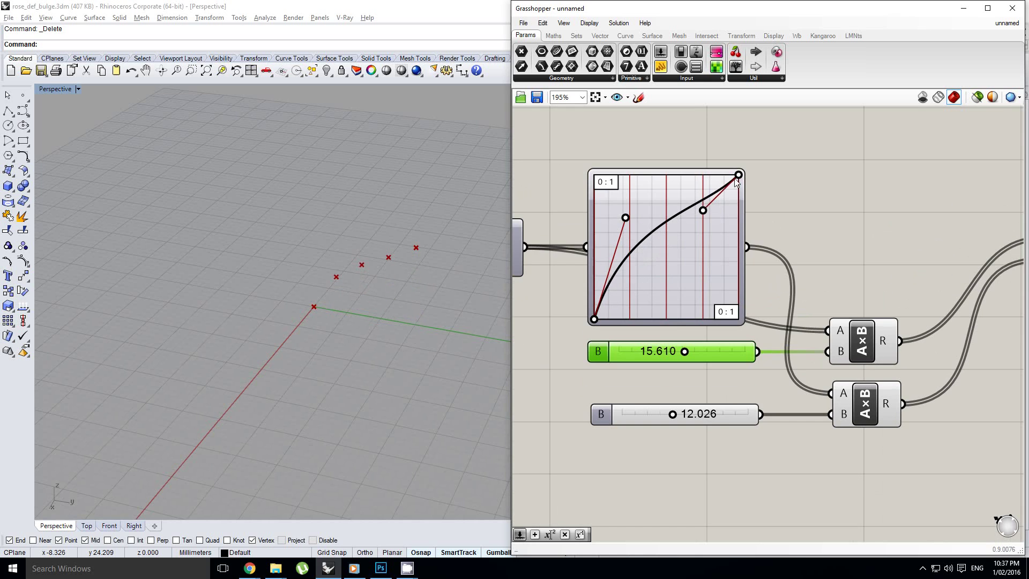
left_click_drag(738, 175, 738, 276)
left_click_drag(626, 218, 681, 208)
right_click_drag(333, 288, 384, 302)
Add an Addition component above and right of the upper Multiplication, and move Construct Point further right to make room
scroll(744, 315, "down", 5)
middle_click(770, 288)
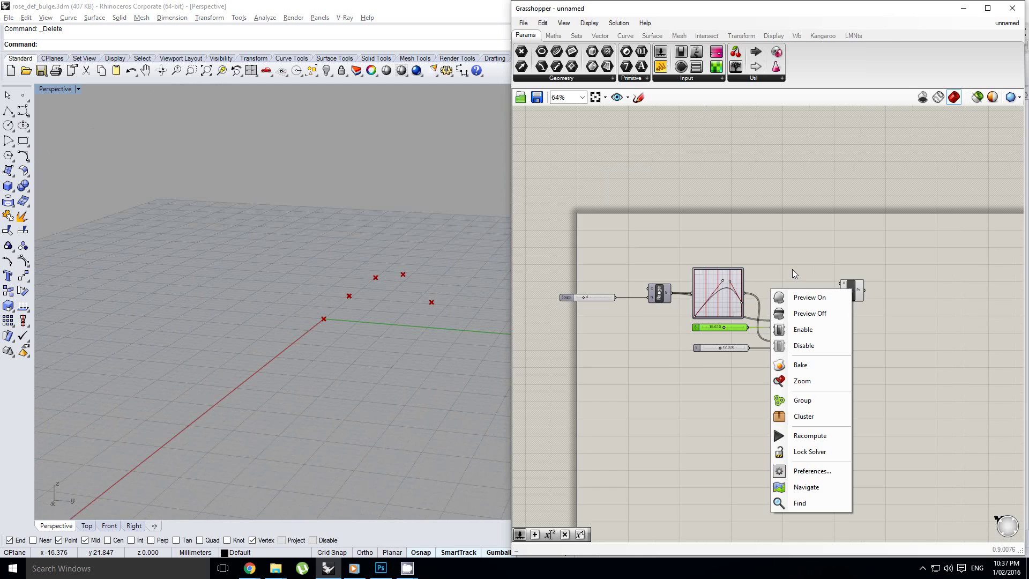
scroll(788, 270, "up", 2)
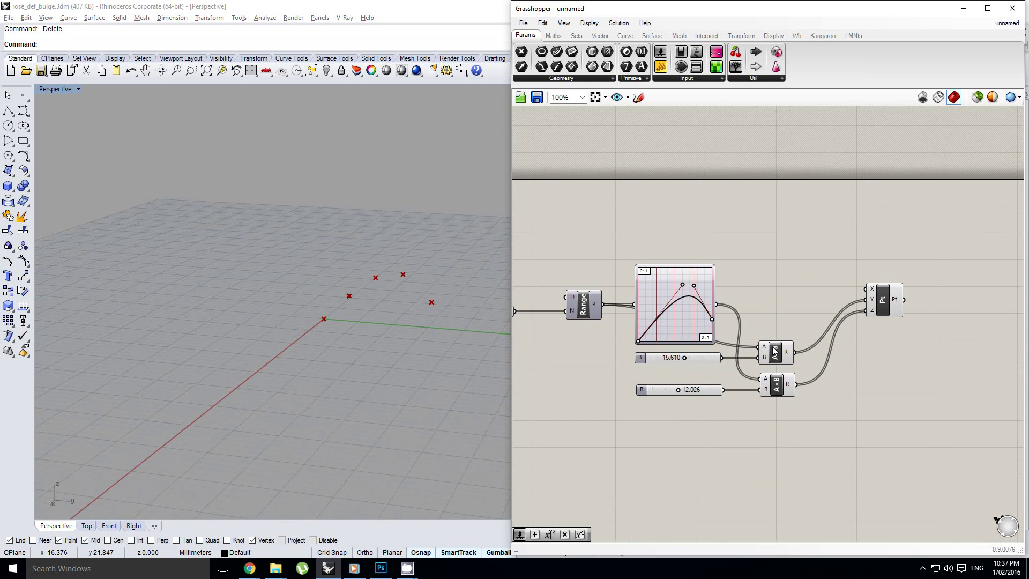
left_click(774, 352)
left_click(553, 36)
left_click_drag(581, 52, 807, 321)
scroll(840, 310, "up", 1)
right_click_drag(840, 309, 769, 301)
left_click_drag(828, 290, 881, 290)
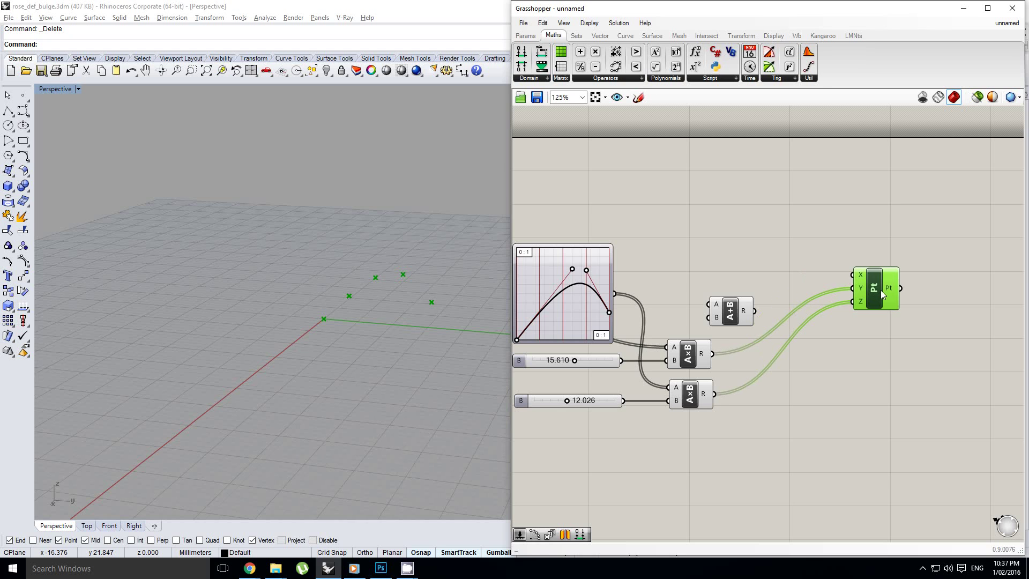
left_click_drag(731, 315, 766, 313)
Feed the upper Multiplication's output into the Addition's B input and a duplicate of its slider, placed above the Graph Mapper, into A
left_click_drag(712, 354, 742, 316)
right_click_drag(702, 309, 742, 306)
left_click_drag(641, 358, 800, 323, "alt")
scroll(666, 208, "up", 1)
right_click(658, 207)
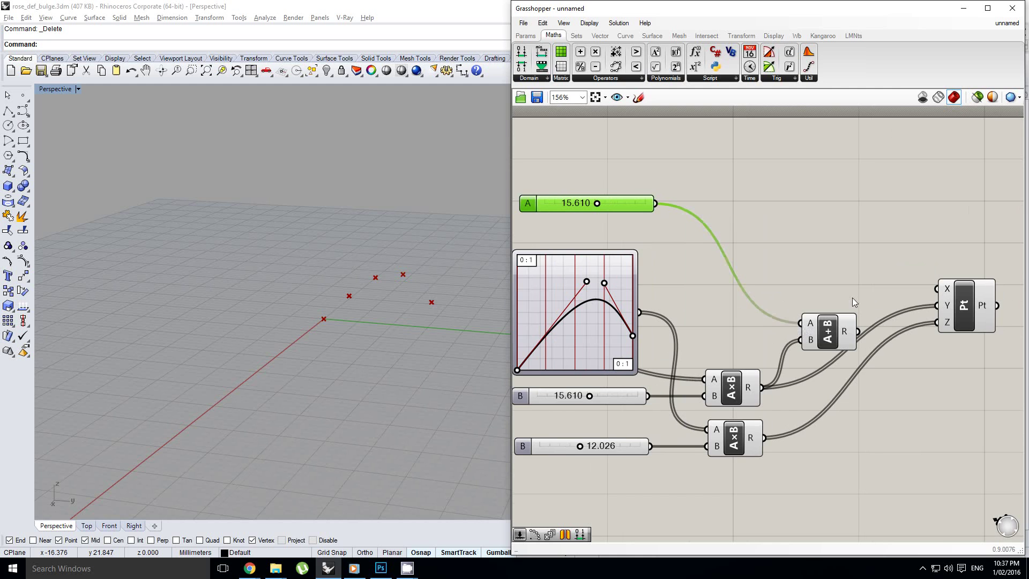
right_click_drag(852, 298, 813, 306)
right_click_drag(435, 306, 354, 301)
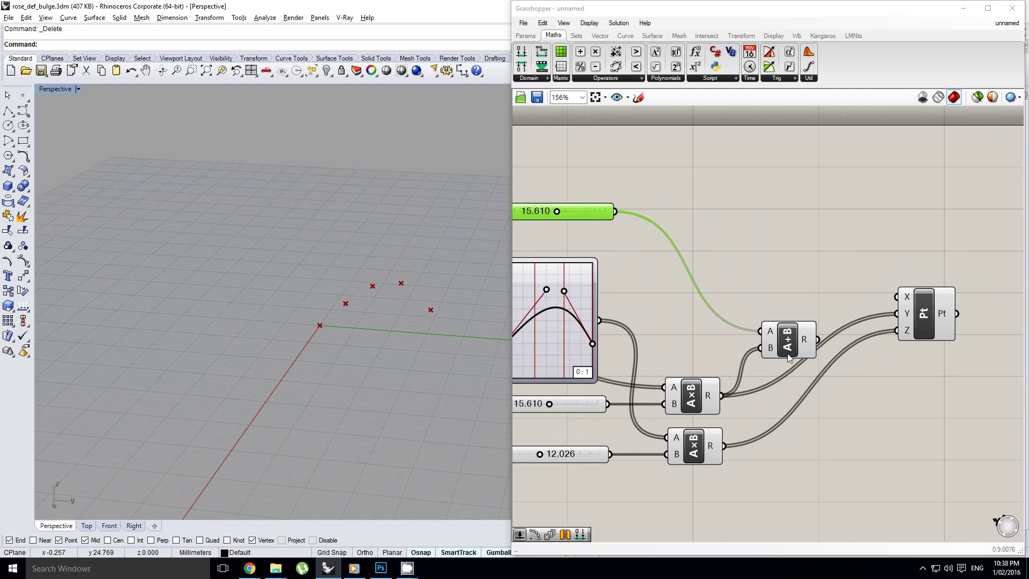
Replace Construct Point's Y input with the Addition's output and move the Addition component slightly higher
scroll(880, 314, "up", 1)
left_click_drag(802, 346, 899, 315)
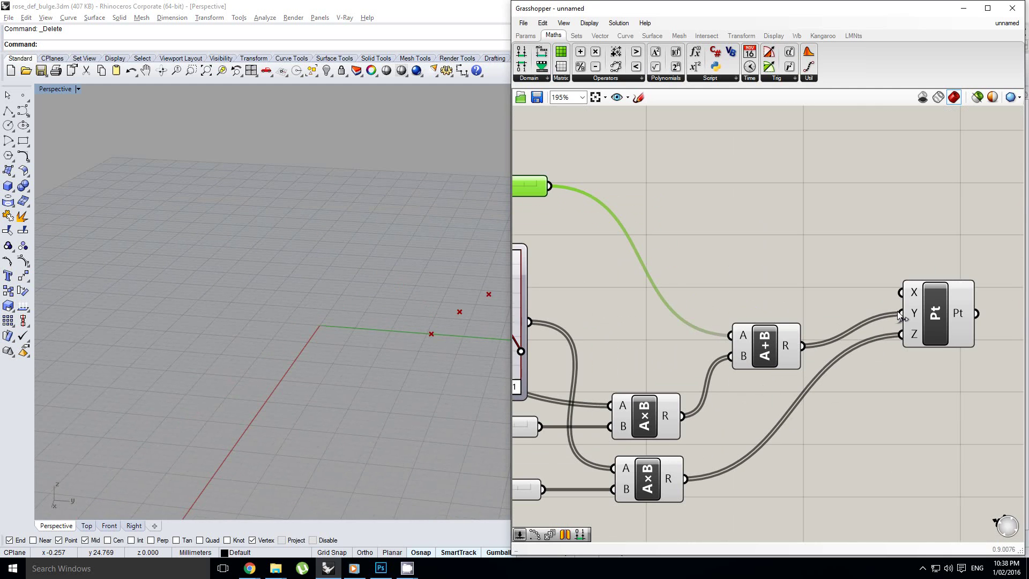
left_click_drag(784, 349, 787, 316)
Set the slider feeding the Addition's A input to 6.010
right_click_drag(743, 300, 812, 304)
right_click_drag(715, 281, 751, 308)
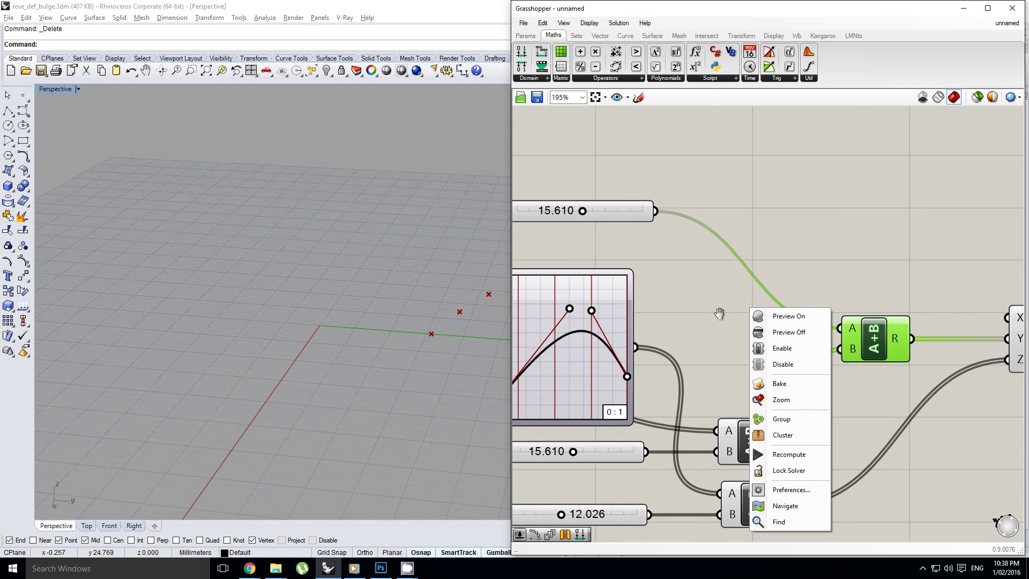
left_click(719, 312)
scroll(806, 292, "down", 2)
scroll(611, 233, "up", 1)
left_click_drag(673, 242, 645, 249)
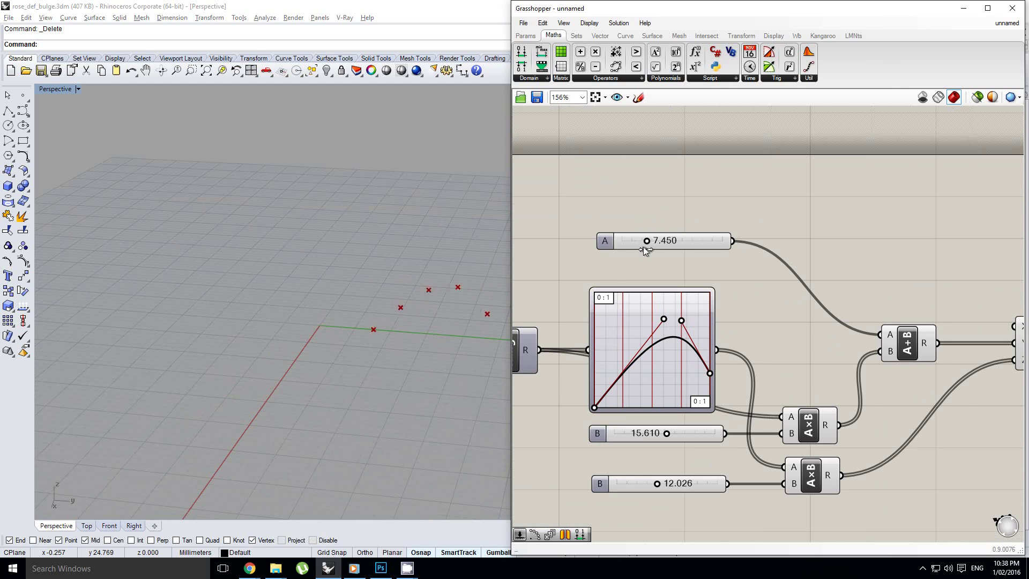
right_click_drag(742, 314, 700, 290)
Duplicate the Graph Mapper below the two Multiplication sliders, keeping its connection from the Range component
scroll(744, 292, "down", 2)
right_click_drag(725, 339, 766, 309)
left_click(766, 287)
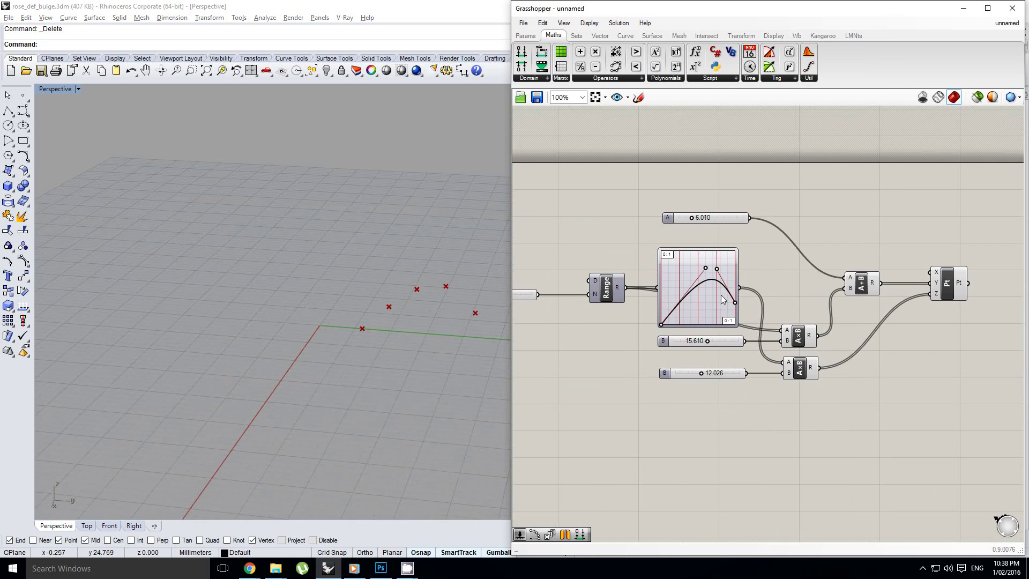
left_click(703, 293)
left_click_drag(703, 294, 704, 446, "alt")
right_click_drag(782, 415, 716, 323)
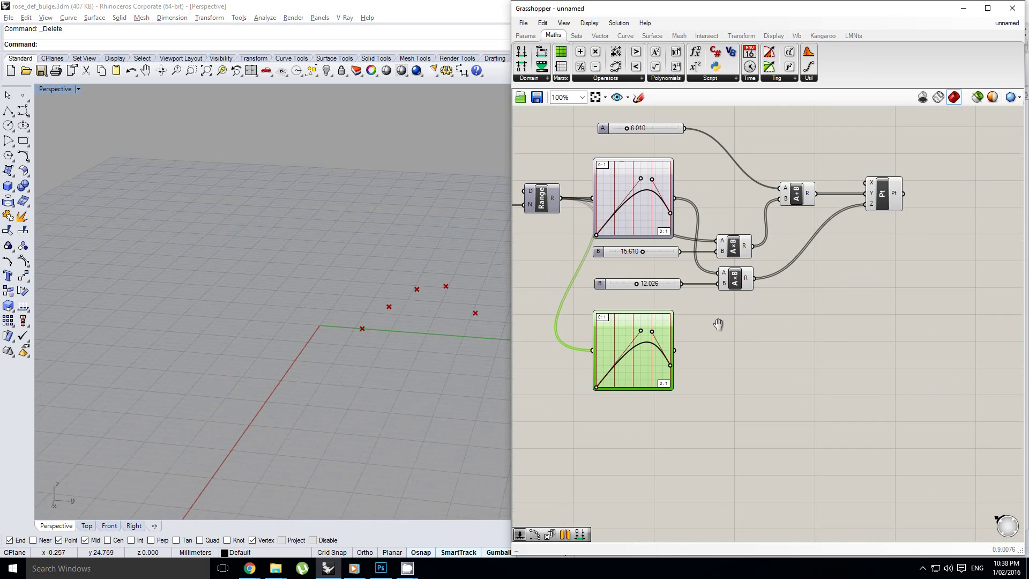
scroll(715, 323, "down", 1)
left_click(712, 320)
Add an Interpolate curve component to the right of Construct Point and connect the point output to its V input
right_click_drag(819, 278, 796, 313)
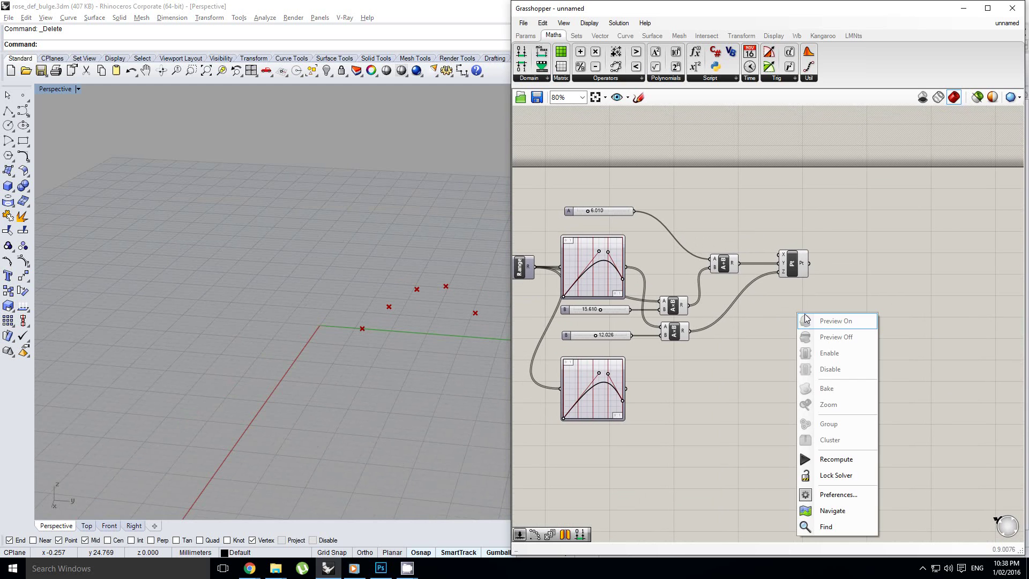
left_click(842, 282)
double_click(843, 282)
type("inter")
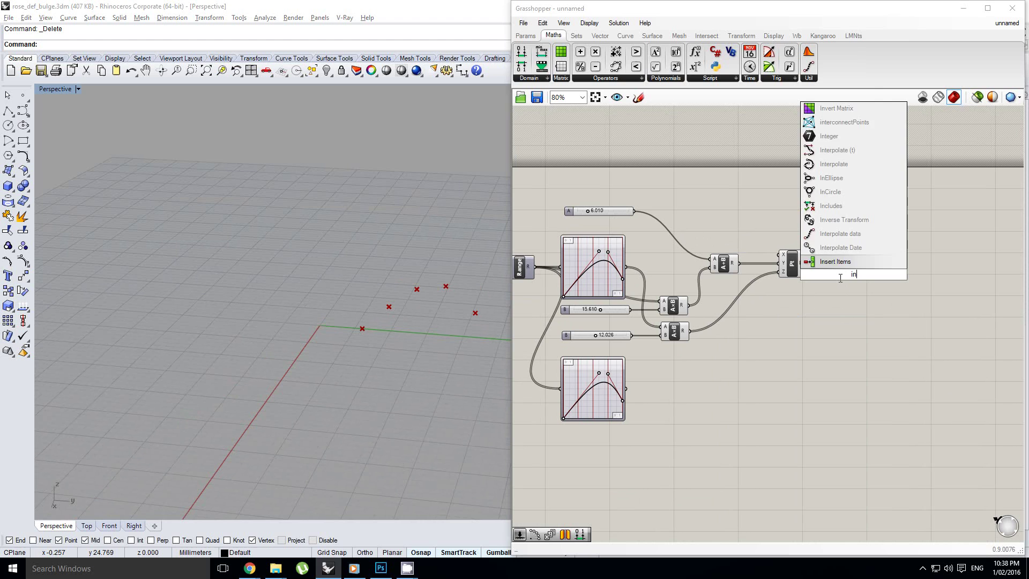
key("Up")
key("Up")
key("Up")
key("Return")
scroll(803, 273, "up", 1)
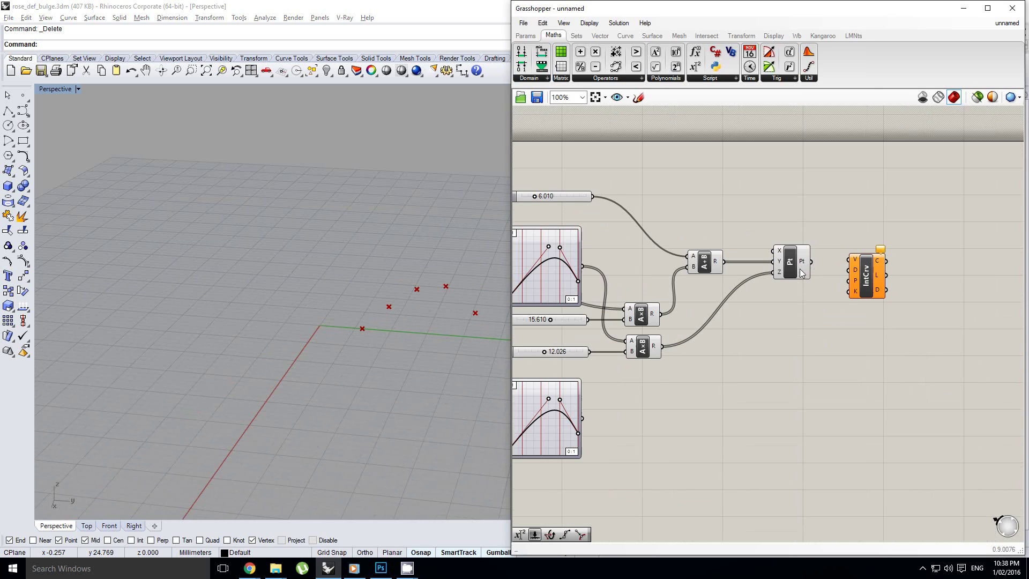
left_click_drag(812, 262, 851, 260)
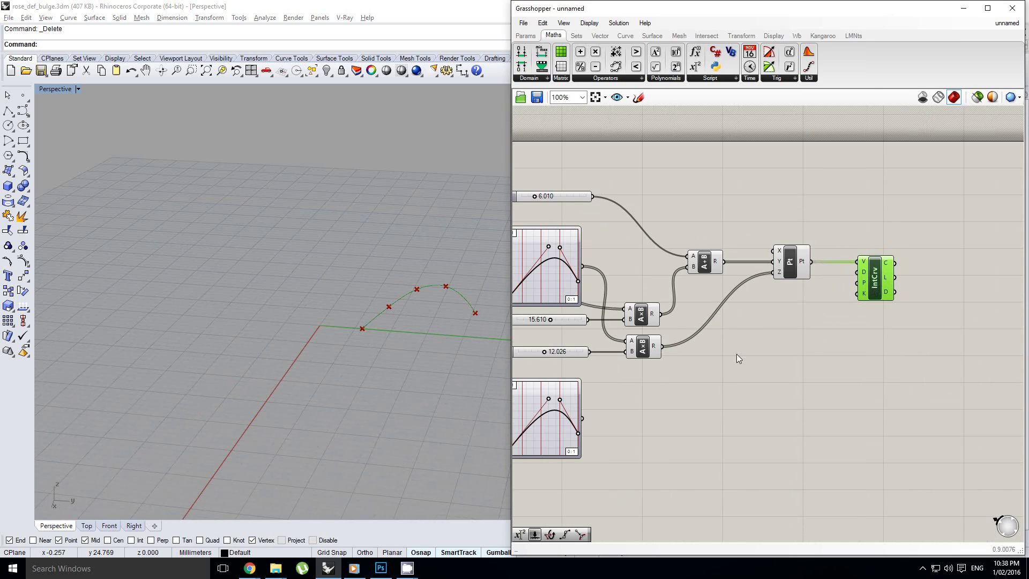
Add an Expression component below the duplicated Graph Mapper
right_click_drag(736, 354, 798, 345)
left_click(603, 431)
right_click_drag(602, 431, 657, 426)
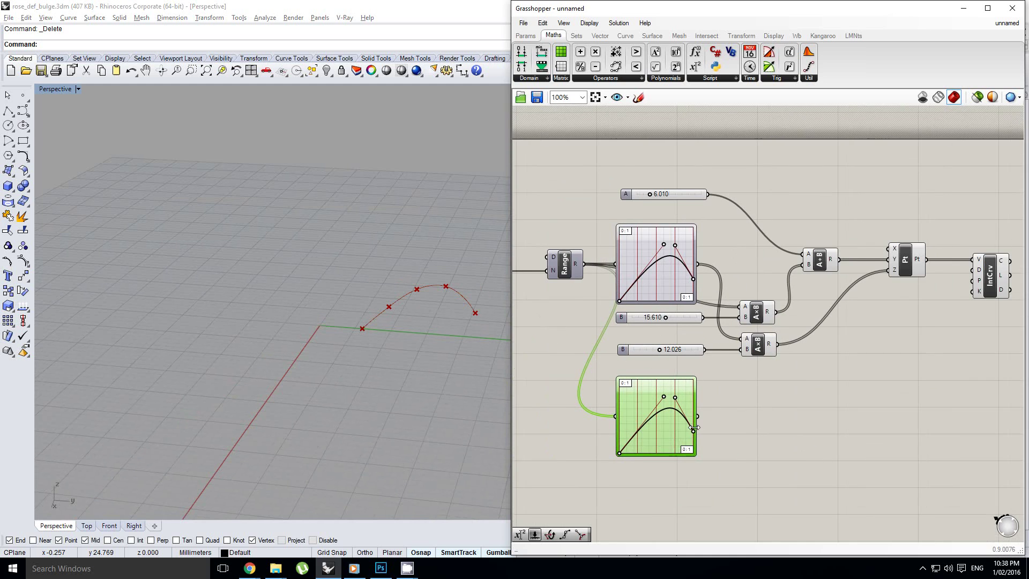
right_click(666, 425)
left_click(772, 395)
scroll(743, 391, "down", 3)
scroll(727, 422, "up", 3)
right_click_drag(726, 422, 732, 388)
scroll(733, 374, "up", 1)
right_click_drag(750, 356, 710, 317)
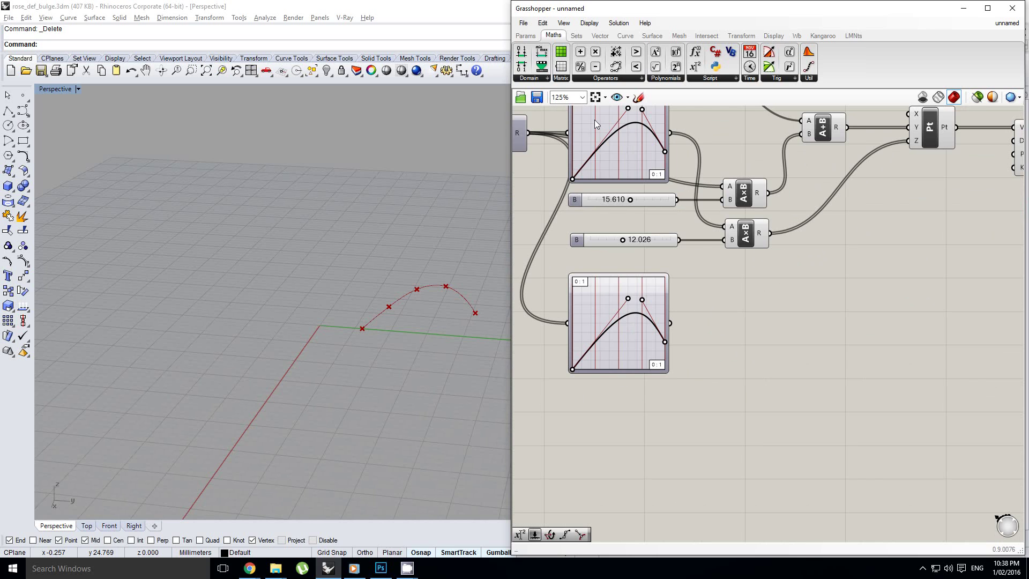
left_click_drag(693, 67, 614, 422)
right_click_drag(632, 421, 688, 387)
left_click_drag(691, 386, 704, 384)
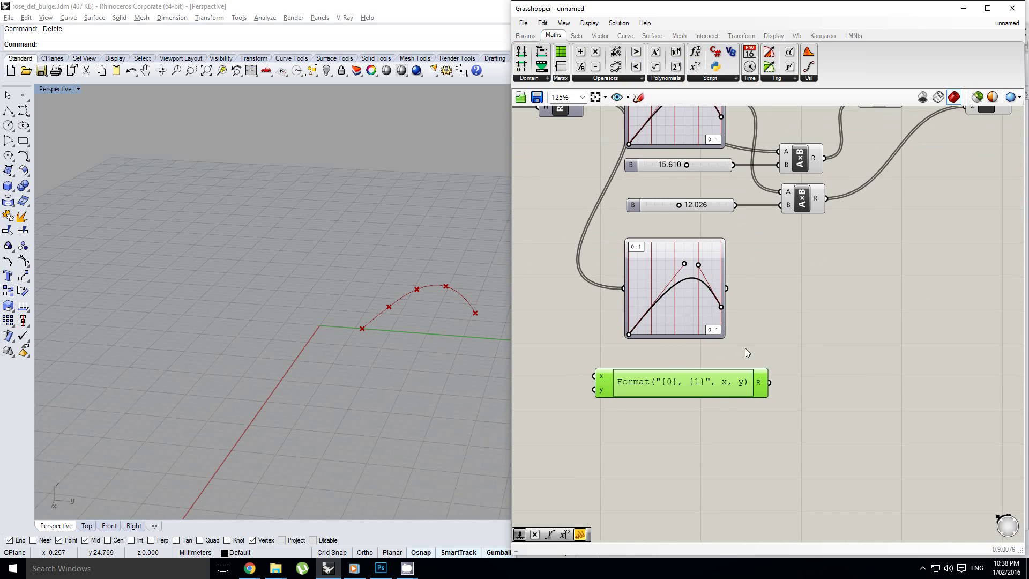
right_click_drag(738, 347, 710, 349)
Set the Expression component's formula to pi/2*x*y
double_click(667, 389)
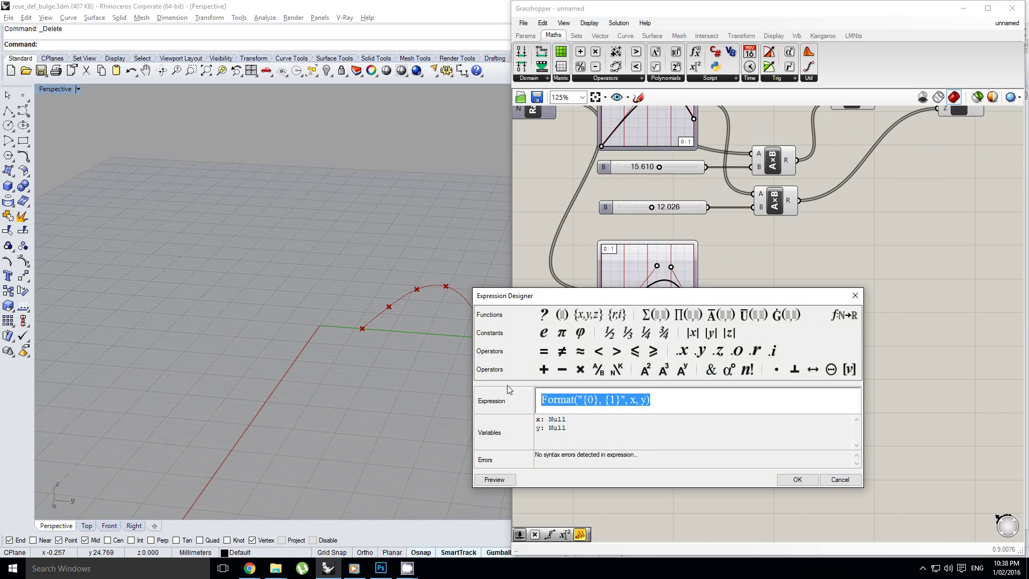
type("pi")
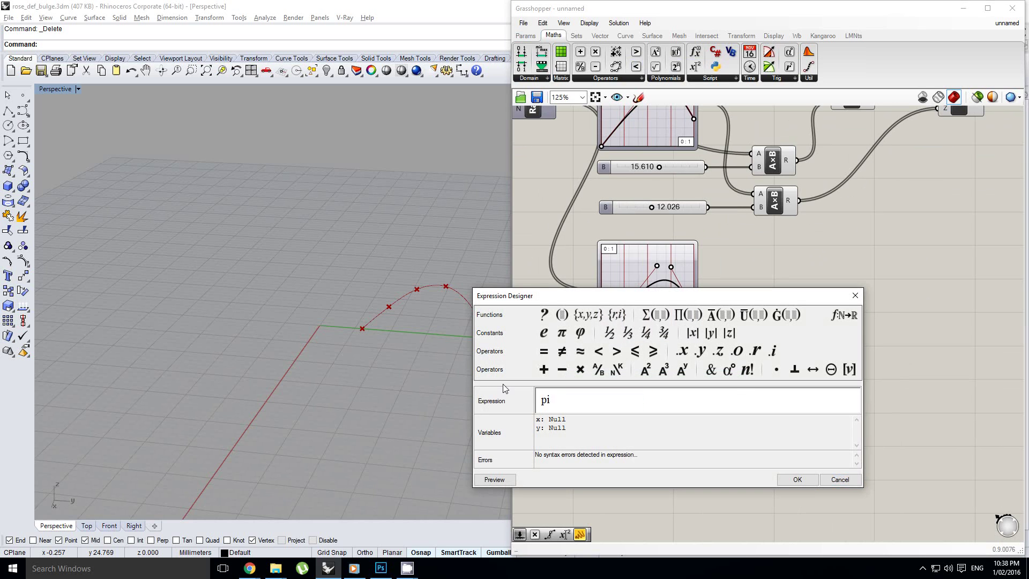
type("/2*x")
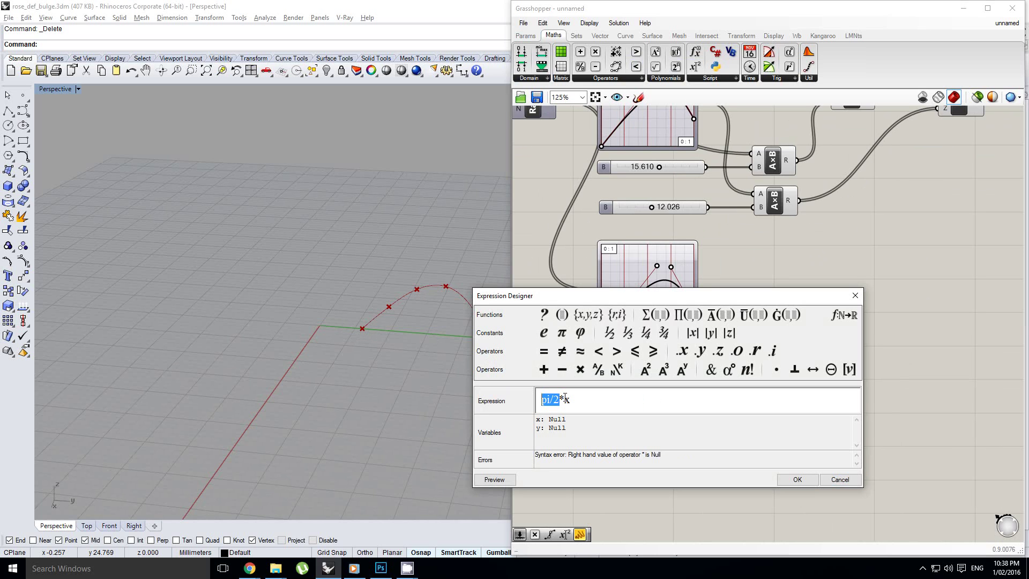
left_click_drag(563, 400, 574, 399)
left_click(798, 479)
Move the Expression component to the right of the duplicated Graph Mapper and connect the graph's output to its x input
right_click_drag(801, 373, 760, 374)
right_click_drag(668, 387, 794, 386)
left_click_drag(758, 377, 896, 306)
right_click_drag(827, 314, 797, 323)
scroll(826, 305, "up", 2)
left_click(767, 294)
left_click_drag(713, 303, 786, 334)
left_click_drag(843, 348, 859, 317)
Add a number slider below the duplicated Graph Mapper and connect it to the Expression's y input
left_click(525, 36)
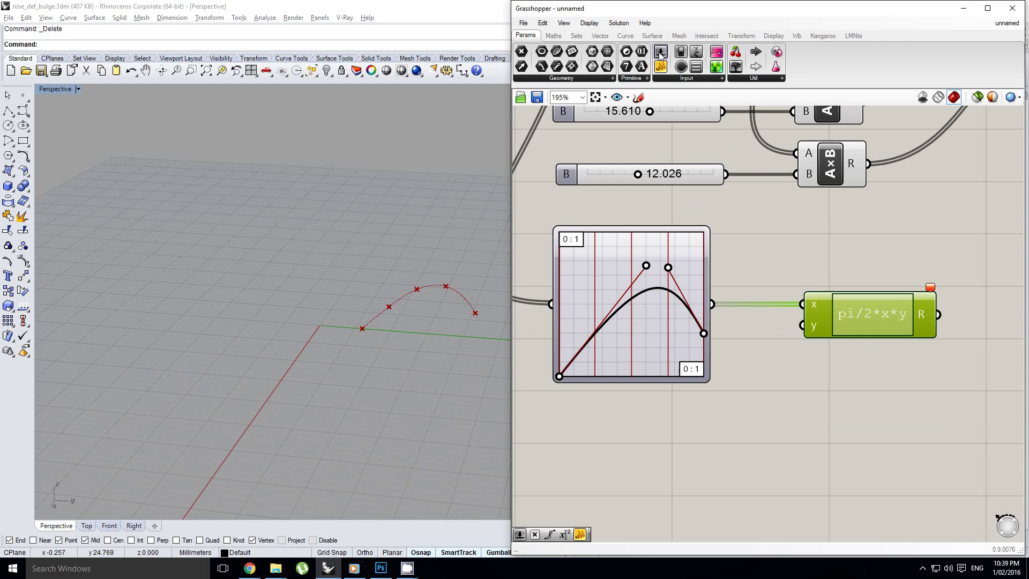
left_click_drag(660, 53, 638, 456)
left_click_drag(720, 445, 783, 320)
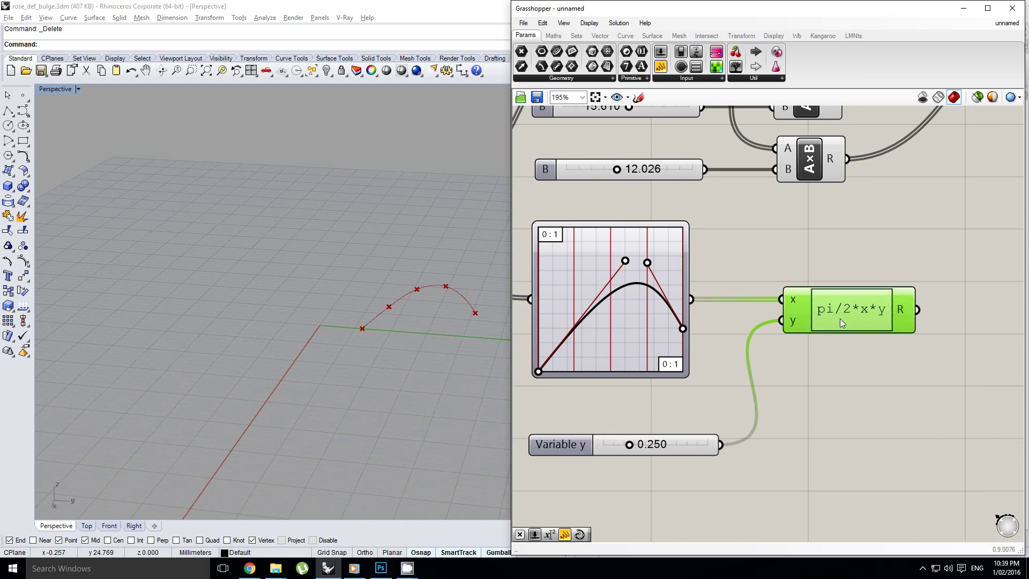
right_click_drag(841, 319, 829, 320)
Add a Rotate transform component with geometry, angle and plane inputs below the Interpolate component
left_click(762, 364)
scroll(635, 326, "down", 3)
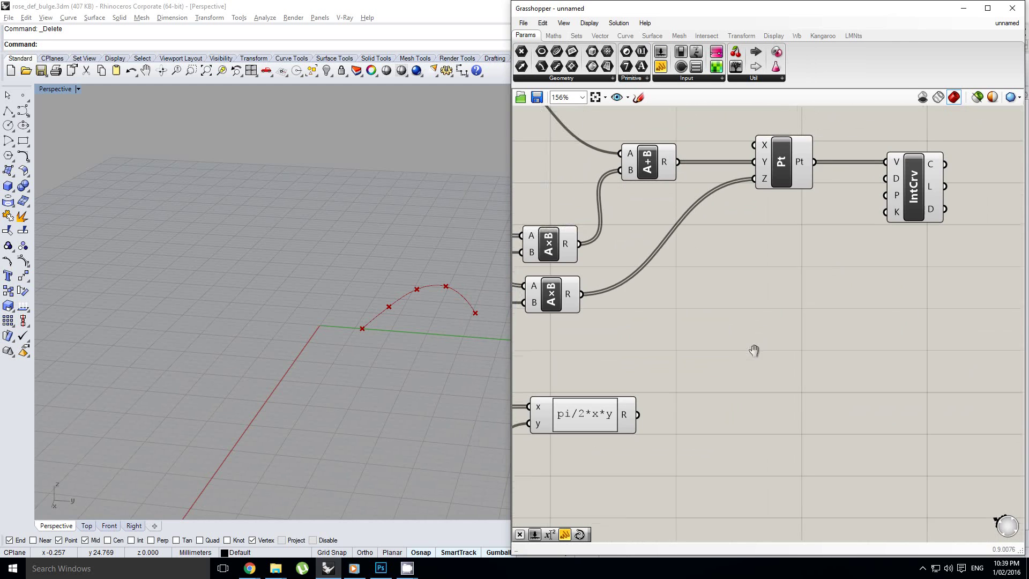
right_click_drag(754, 350, 787, 346)
left_click(767, 307)
scroll(839, 310, "down", 2)
scroll(825, 316, "up", 1)
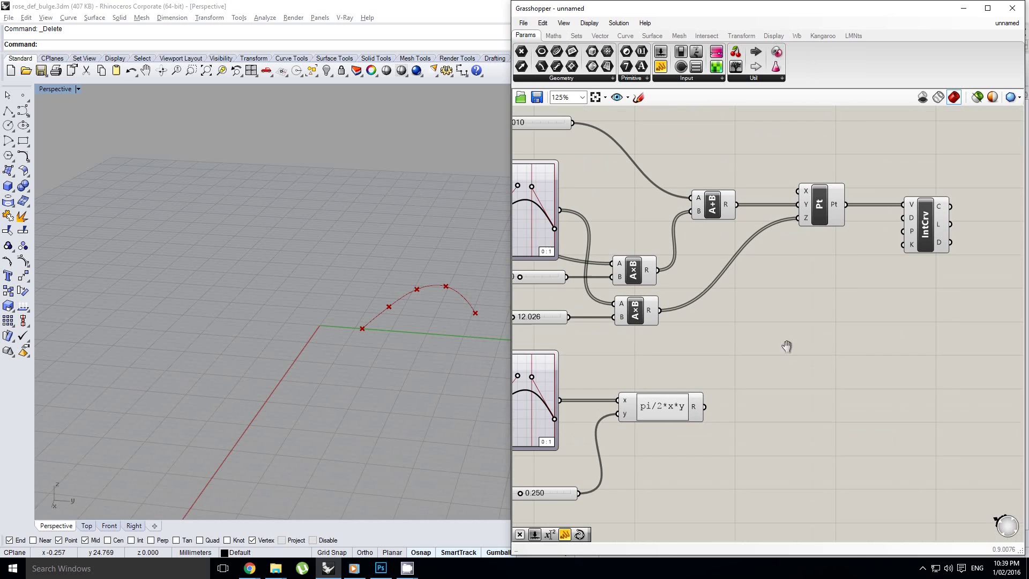
left_click(692, 404)
left_click(911, 281)
double_click(911, 281)
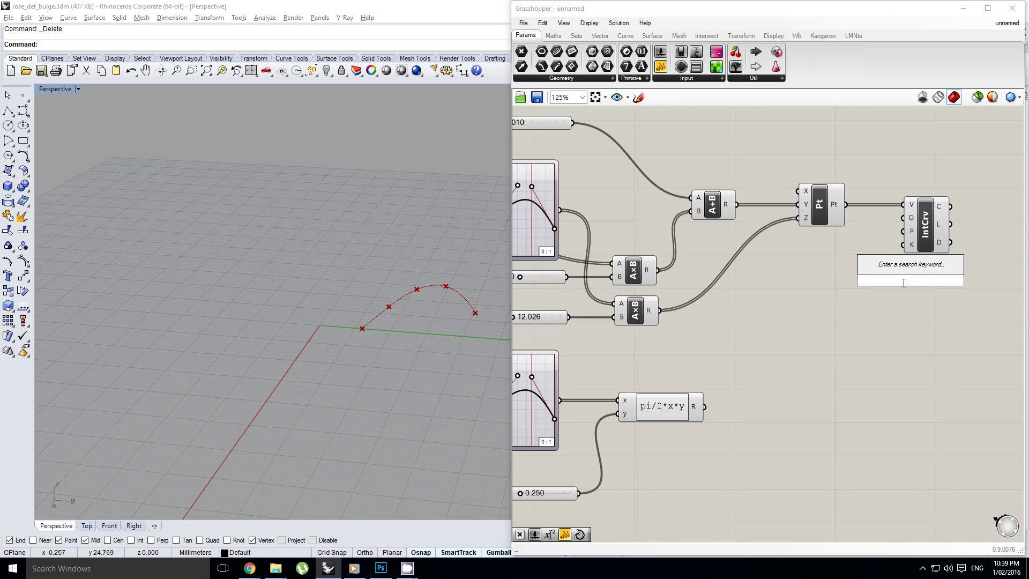
type("rot")
key("Up")
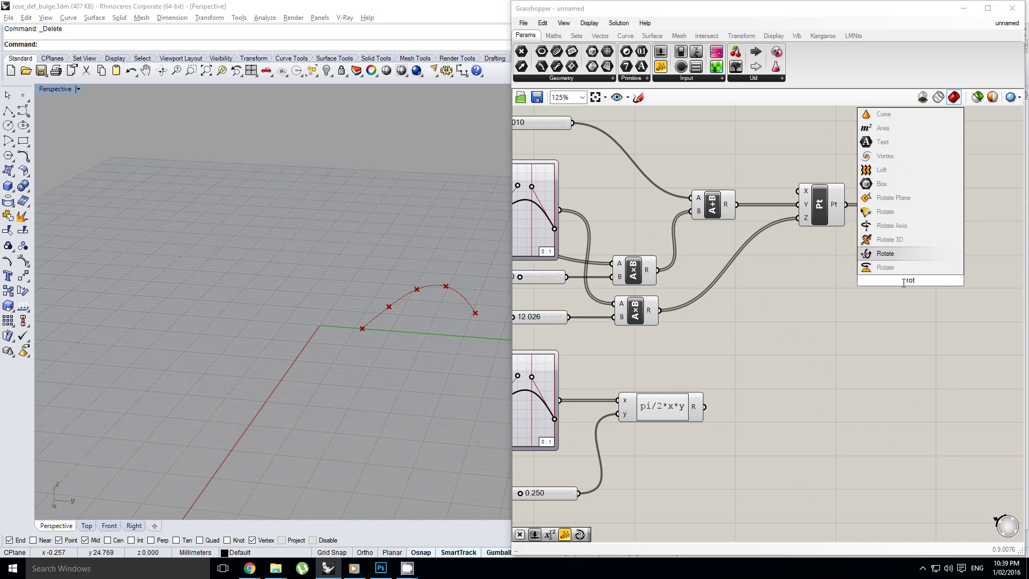
key("Return")
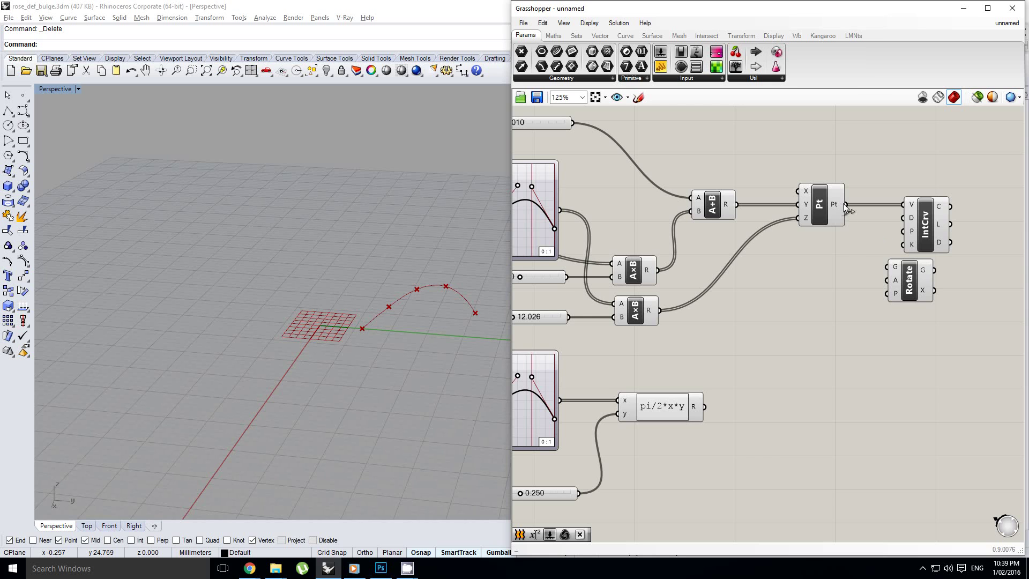
Connect Construct Point's output to the Rotate component's G input and the Expression result to its A input, positioning Rotate lower down
left_click_drag(896, 272, 897, 273)
left_click_drag(908, 294, 887, 320)
right_click_drag(780, 369, 779, 353)
left_click(779, 353)
right_click_drag(710, 370, 748, 365)
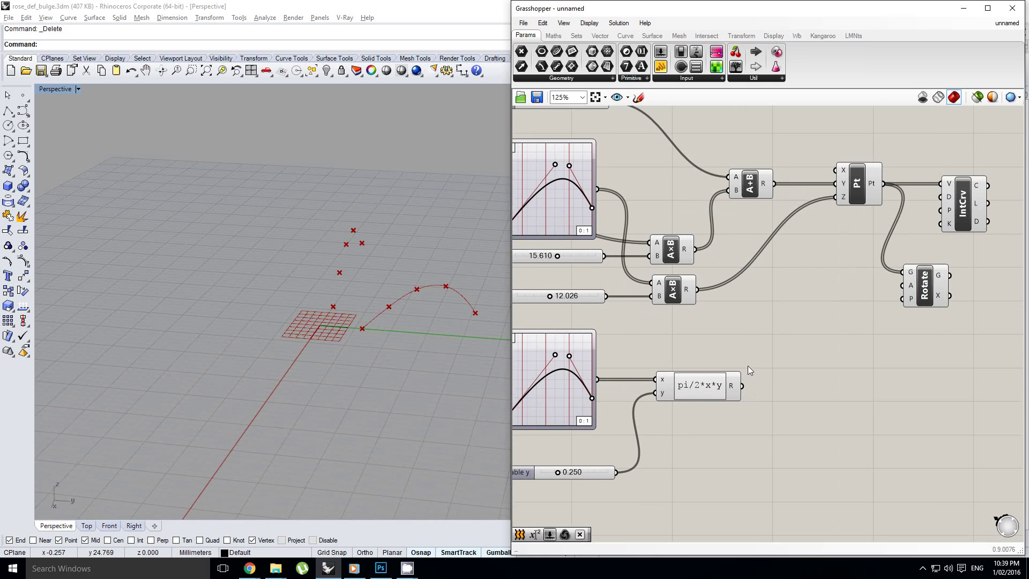
left_click_drag(741, 386, 907, 288)
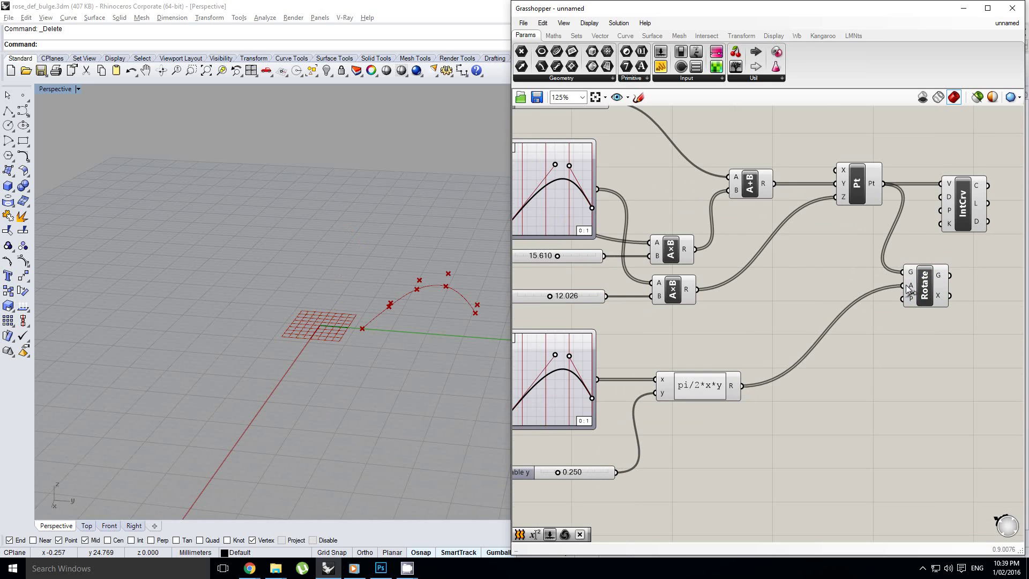
right_click_drag(760, 320, 728, 335)
left_click(898, 295)
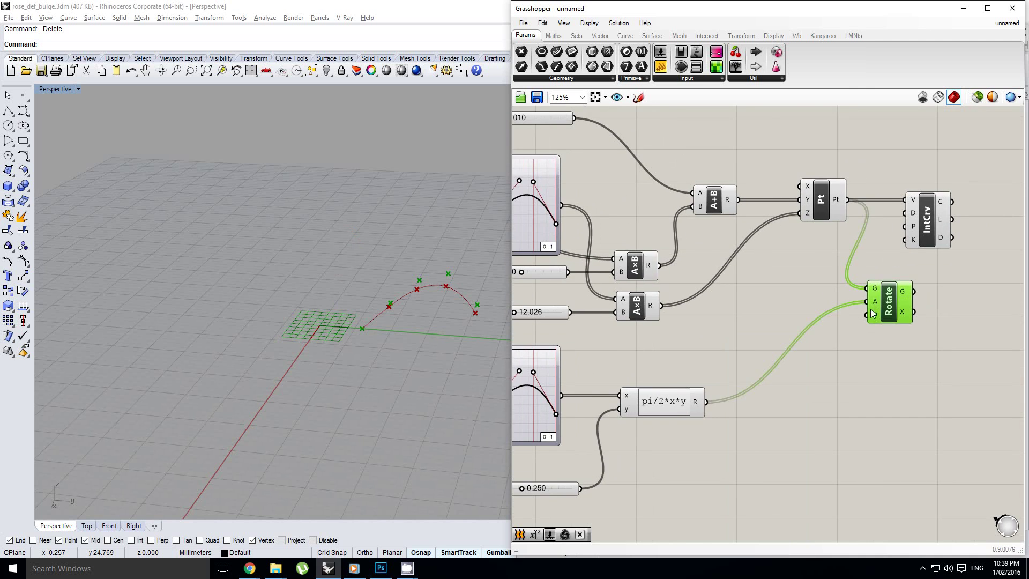
Move the Range component slightly further left of the Graph Mappers
right_click_drag(752, 272, 834, 281)
scroll(834, 281, "down", 2)
scroll(609, 243, "up", 1)
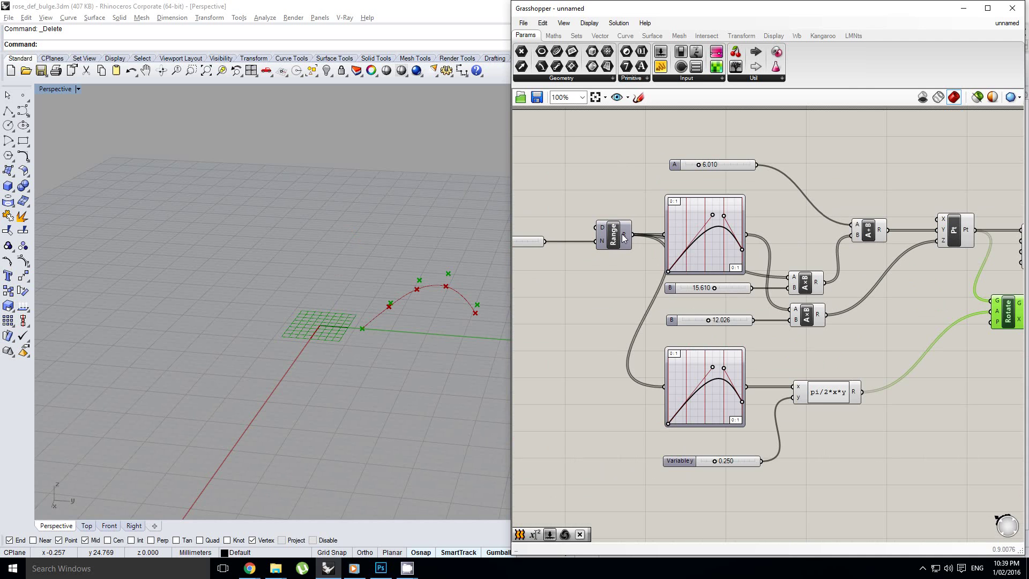
left_click_drag(615, 239, 598, 240)
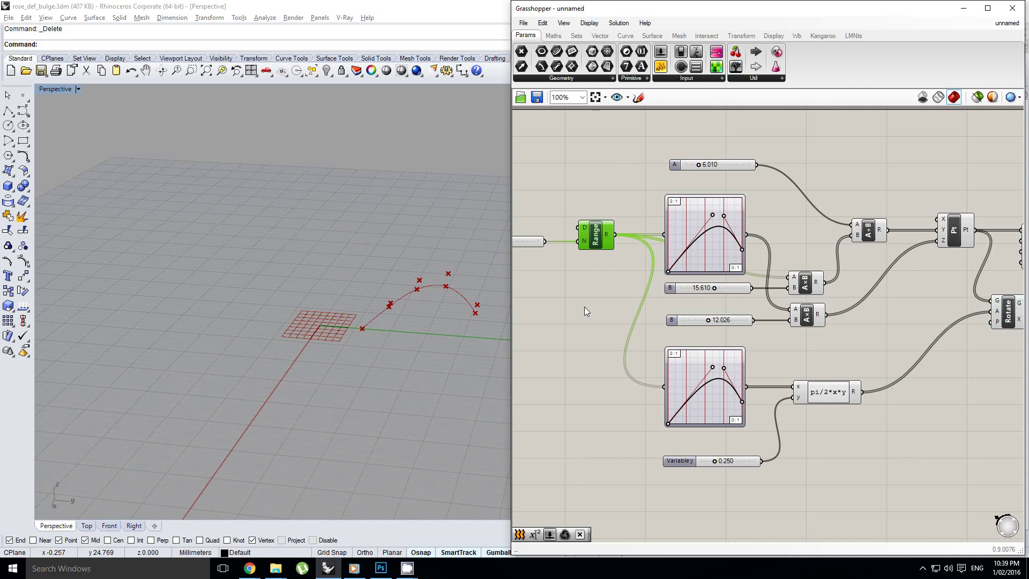
Move the Interpolate component further right of Construct Point to free space around the Rotate component
right_click_drag(584, 307, 635, 312)
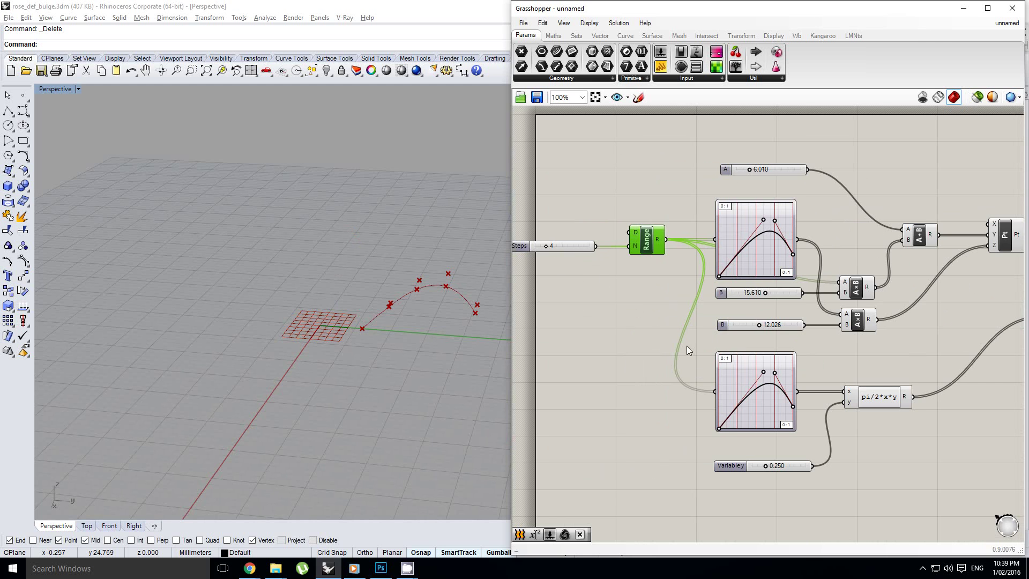
scroll(689, 346, "down", 1)
scroll(777, 300, "up", 1)
right_click_drag(870, 344, 714, 344)
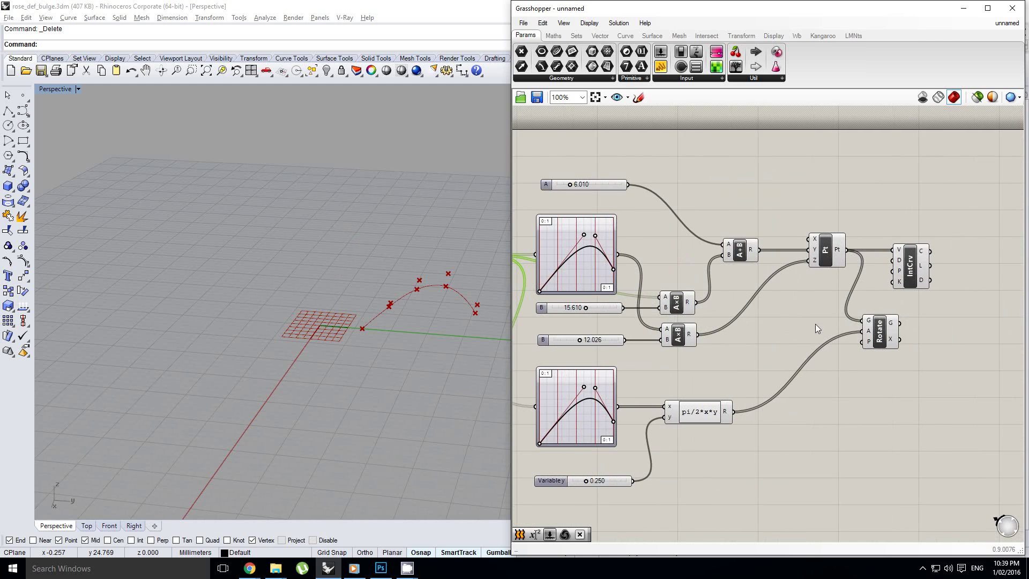
right_click_drag(816, 324, 752, 337)
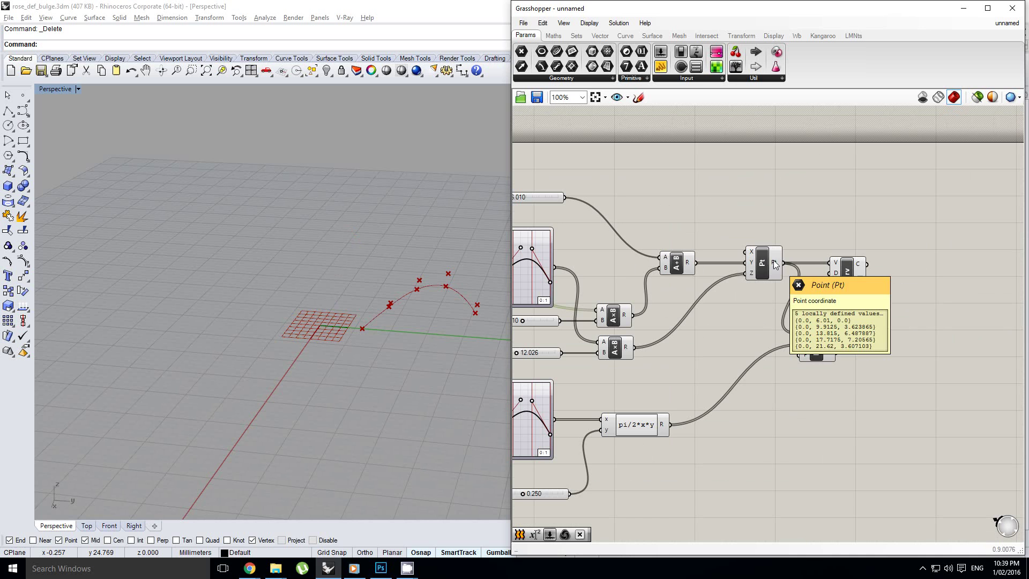
right_click_drag(881, 307, 839, 328)
left_click(807, 290)
left_click_drag(803, 299, 920, 300)
right_click_drag(476, 313, 426, 303)
right_click_drag(613, 341, 654, 321)
right_click(838, 326)
right_click_drag(859, 315, 820, 314)
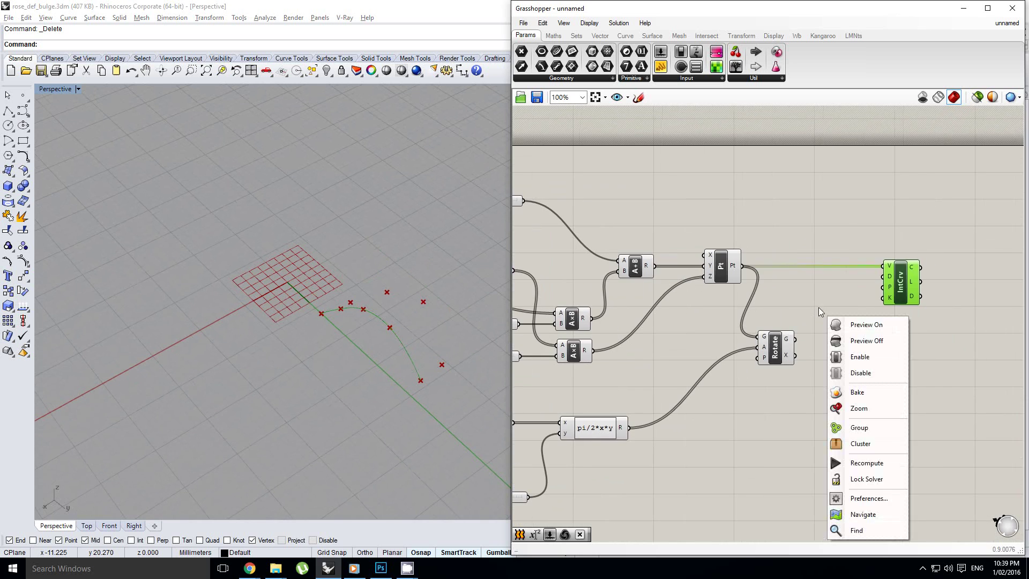
left_click(819, 304)
Add a Negative component beside the pi/2*x*y Expression and feed the Expression result into its x input
right_click_drag(653, 412, 715, 377)
double_click(739, 394)
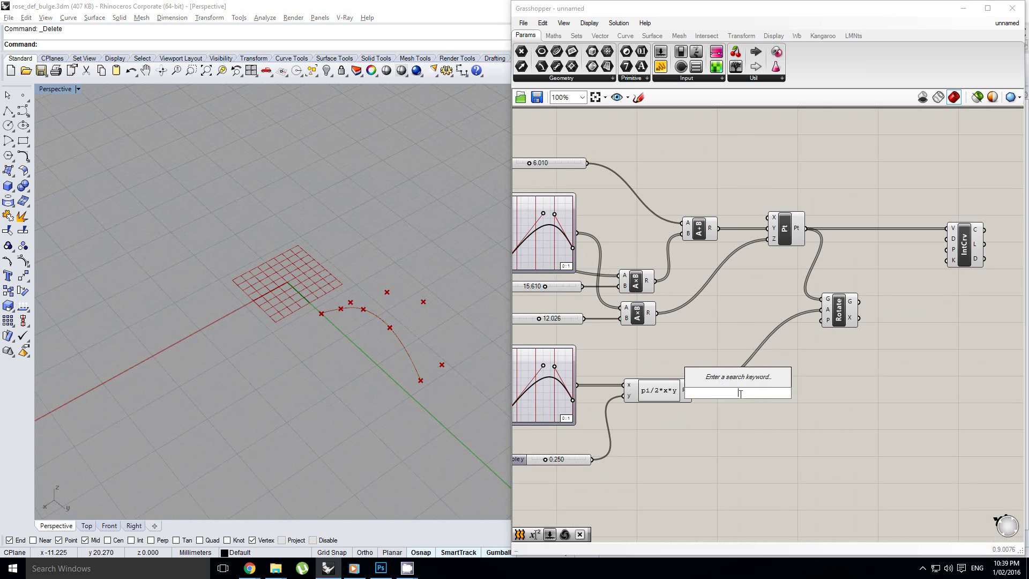
type("neg")
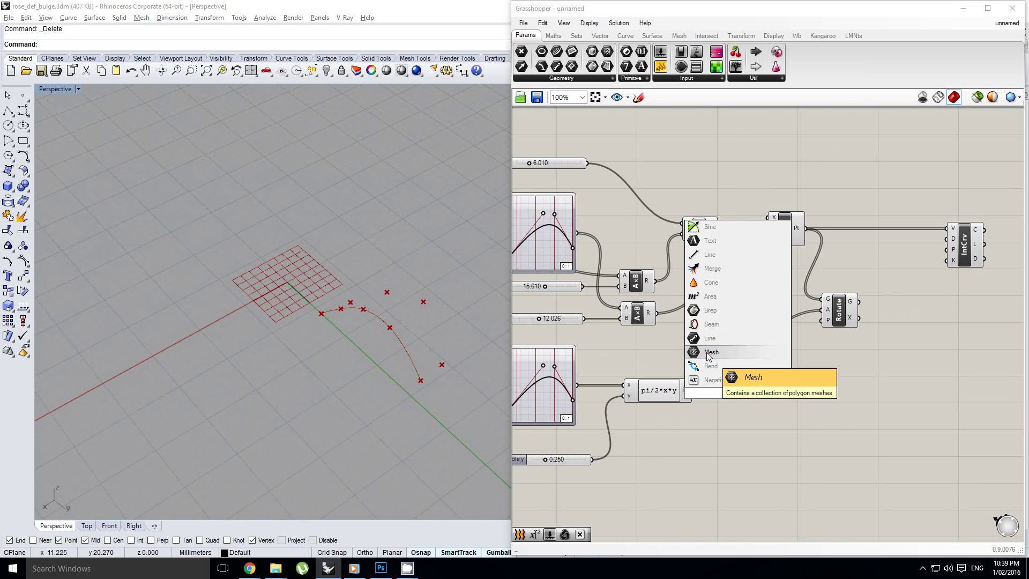
left_click(712, 380)
left_click_drag(704, 397, 753, 390)
Duplicate the Rotate component just below the original and connect the Negative output to the copy's A input
left_click_drag(845, 322, 843, 361, "alt")
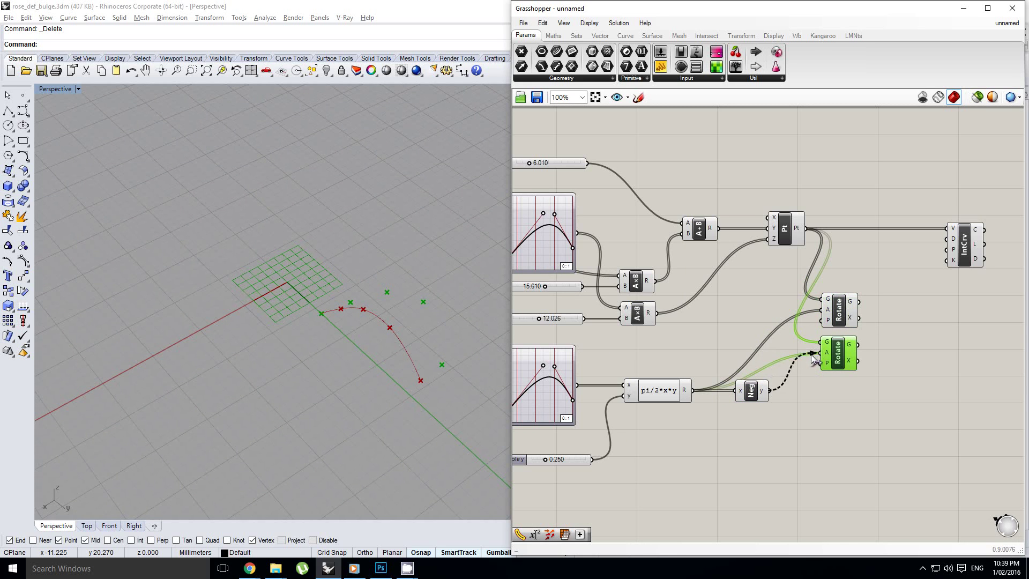
left_click_drag(821, 355, 821, 355)
right_click_drag(451, 345, 420, 354, "shift")
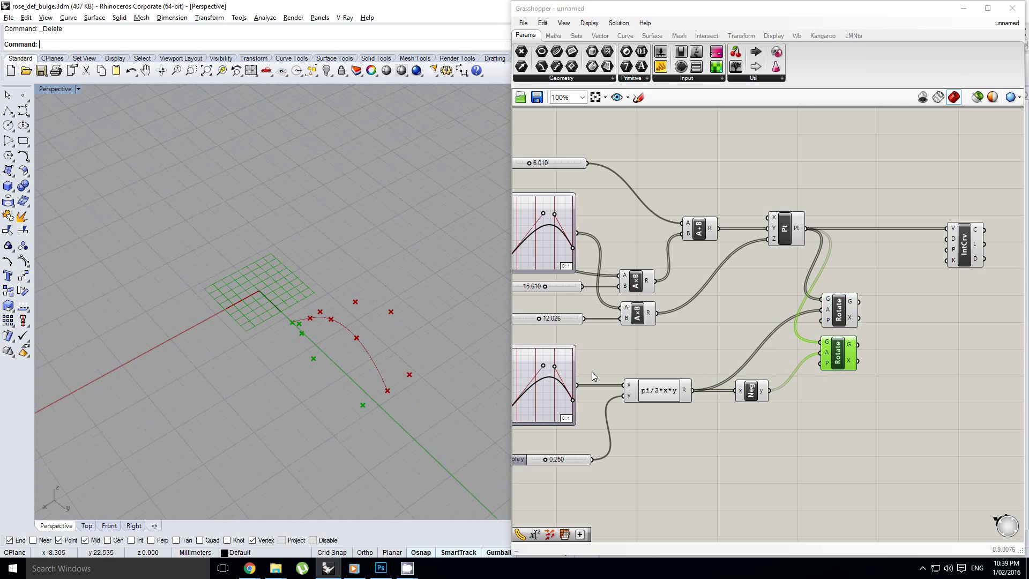
right_click_drag(900, 321, 806, 335)
left_click(770, 320)
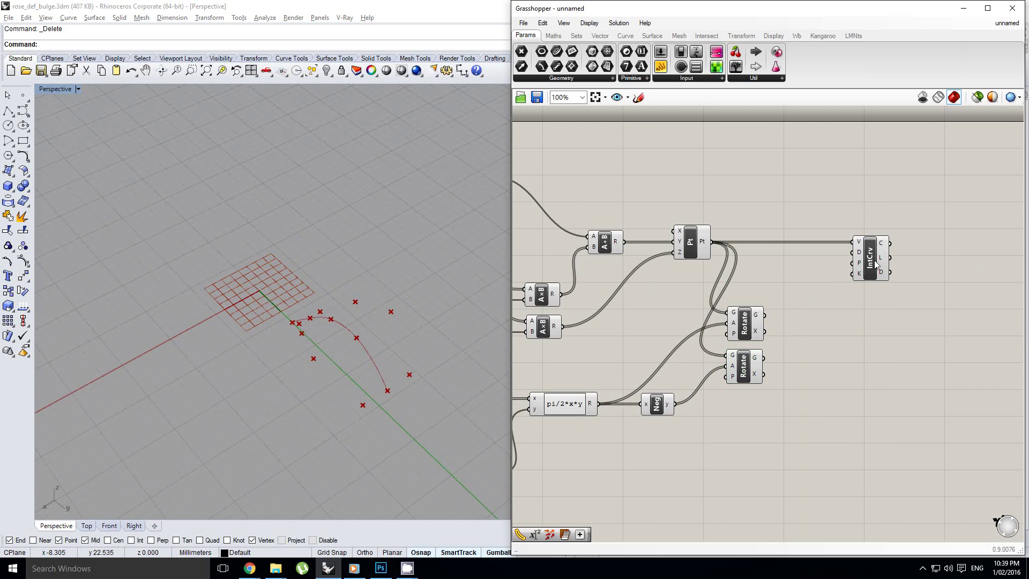
Copy the Interpolate component twice in a column and feed the first and second Rotate geometry outputs into the upper and lower V inputs, replacing the unrotated points
left_click_drag(875, 261, 872, 331)
left_click_drag(872, 329, 871, 397, "alt")
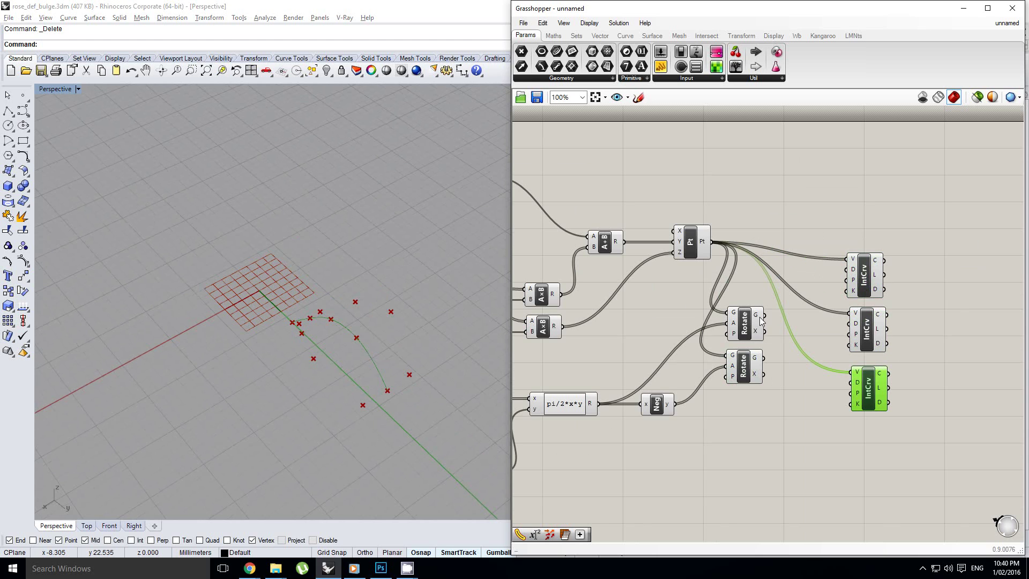
left_click_drag(851, 259, 851, 260, "ctrl")
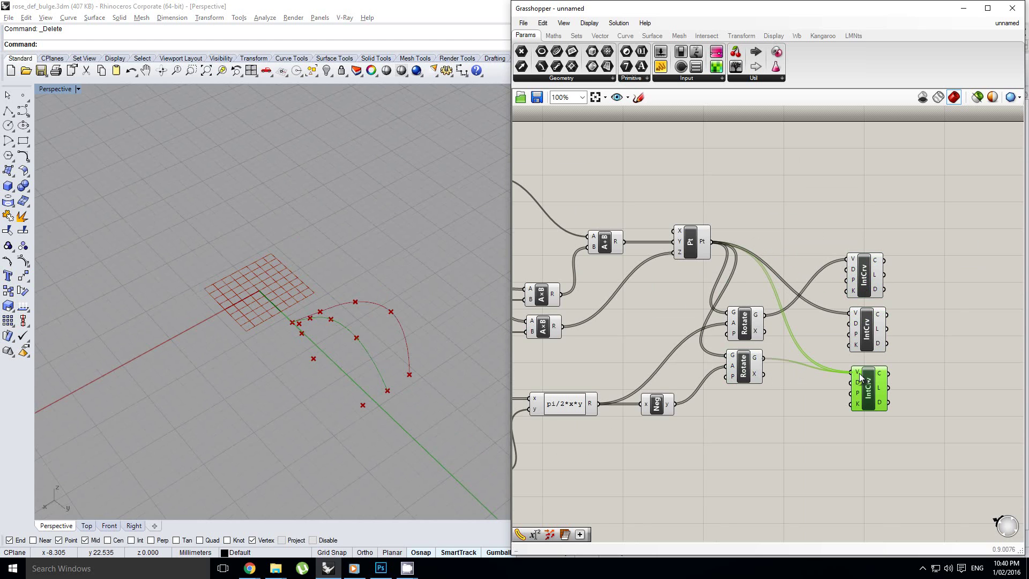
left_click_drag(859, 377, 793, 365, "ctrl")
right_click_drag(819, 341, 824, 333)
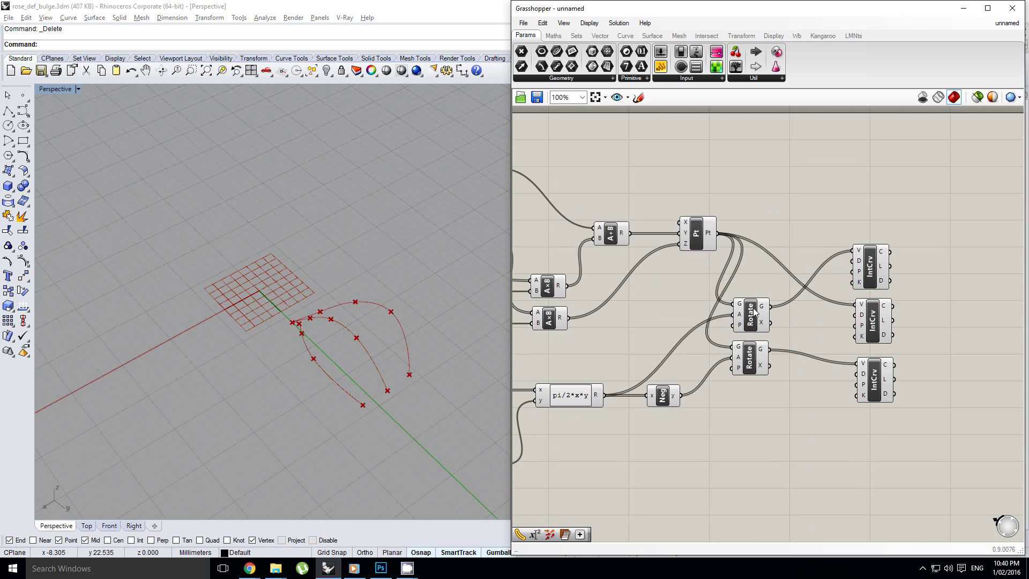
Rearrange the definition so one Rotate sits above the other with Construct Point level between them
left_click_drag(753, 307, 696, 309)
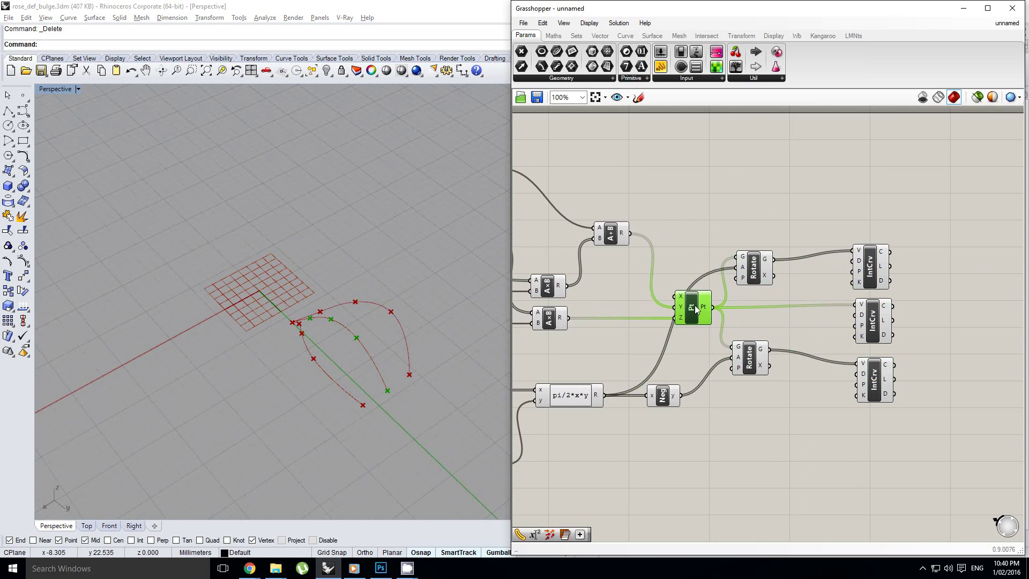
right_click_drag(658, 314, 708, 296)
left_click(761, 265)
scroll(761, 265, "down", 2)
right_click_drag(847, 299, 817, 311)
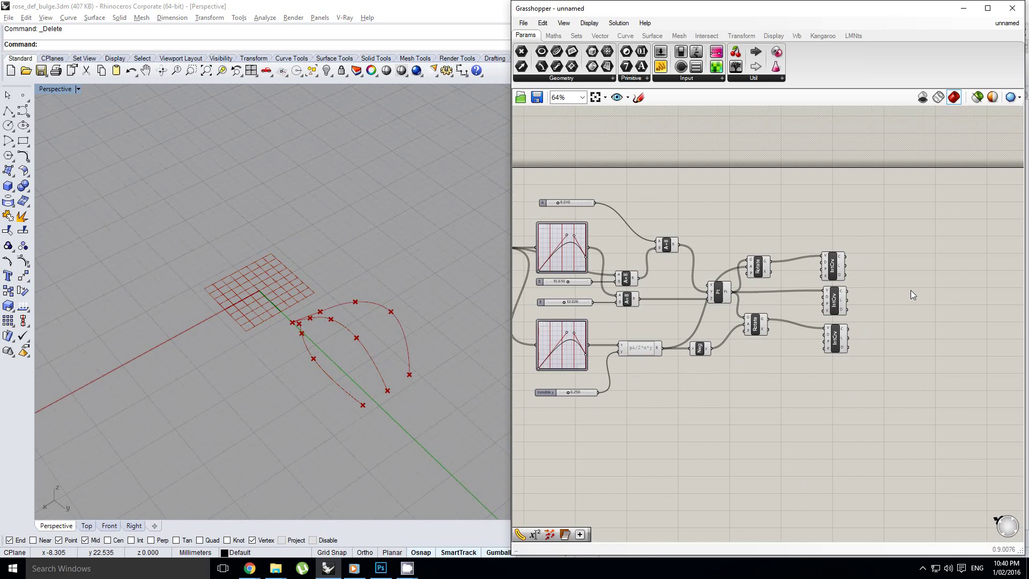
Add a Loft component and connect the curve outputs of all three Interpolate components to its C input
right_click_drag(911, 291, 846, 307)
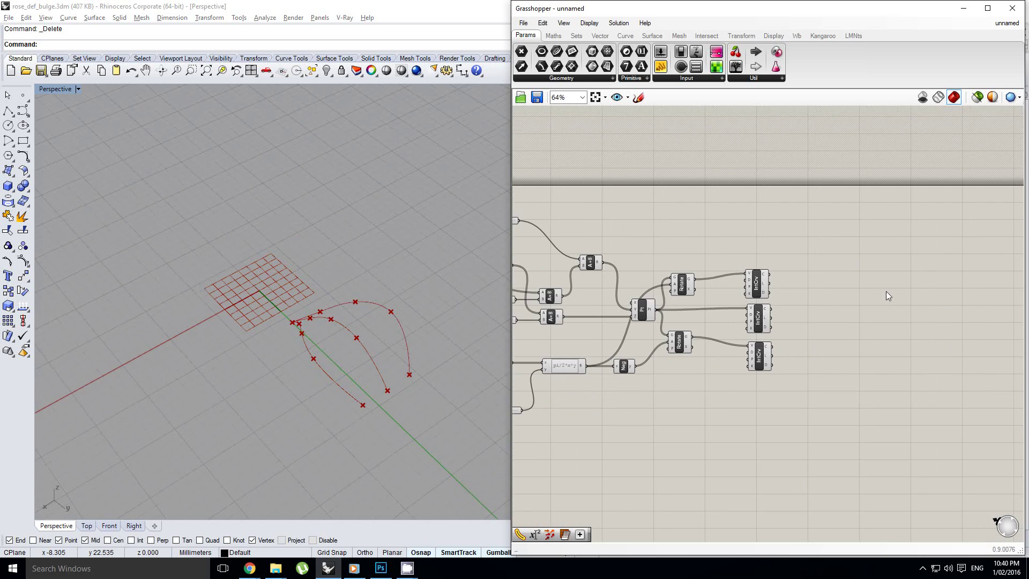
double_click(818, 317)
type("loft")
key("Return")
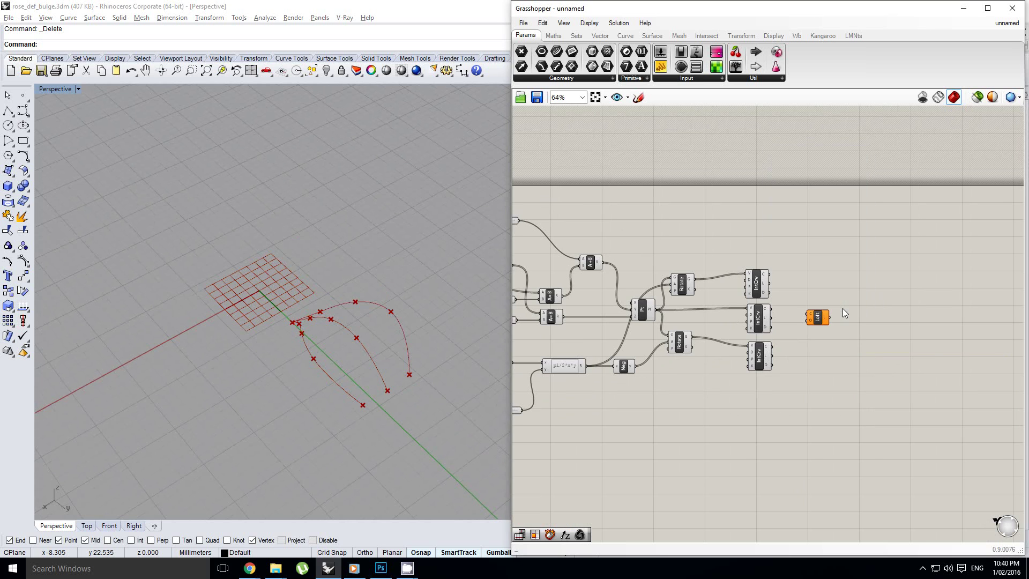
scroll(797, 284, "up", 2)
right_click_drag(797, 284, 703, 273)
left_click(720, 281)
scroll(720, 282, "up", 1)
left_click_drag(675, 251, 749, 328)
left_click_drag(679, 319, 747, 332, "shift")
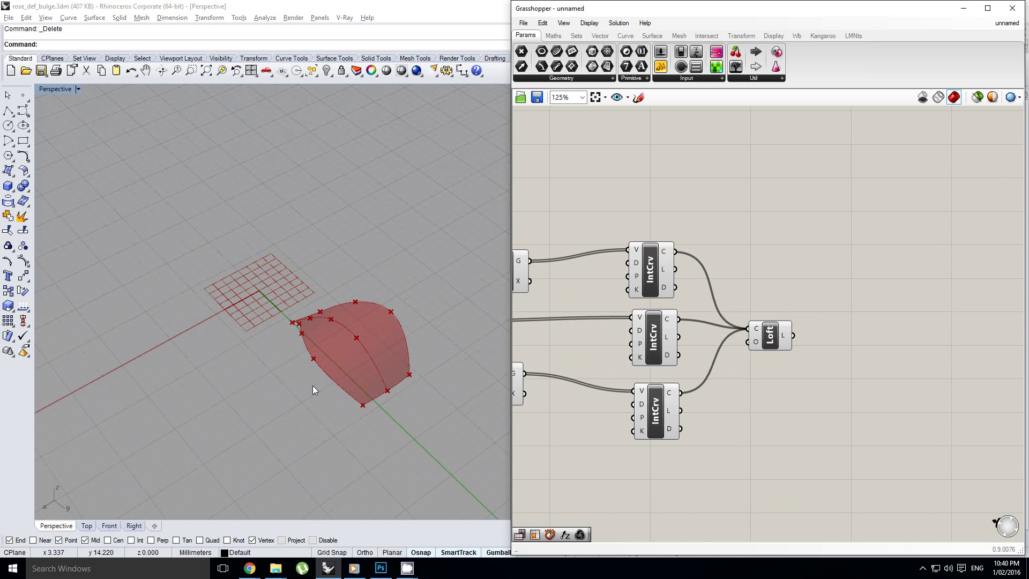
Set the Grasshopper preview mesh quality to High Quality for the lofted petal
right_click_drag(313, 384, 354, 370)
right_click_drag(827, 297, 811, 273)
mouse_move(328, 313)
right_mouse_down("shift")
mouse_move(349, 302)
mouse_move(378, 337)
mouse_move(339, 315)
right_mouse_up("shift")
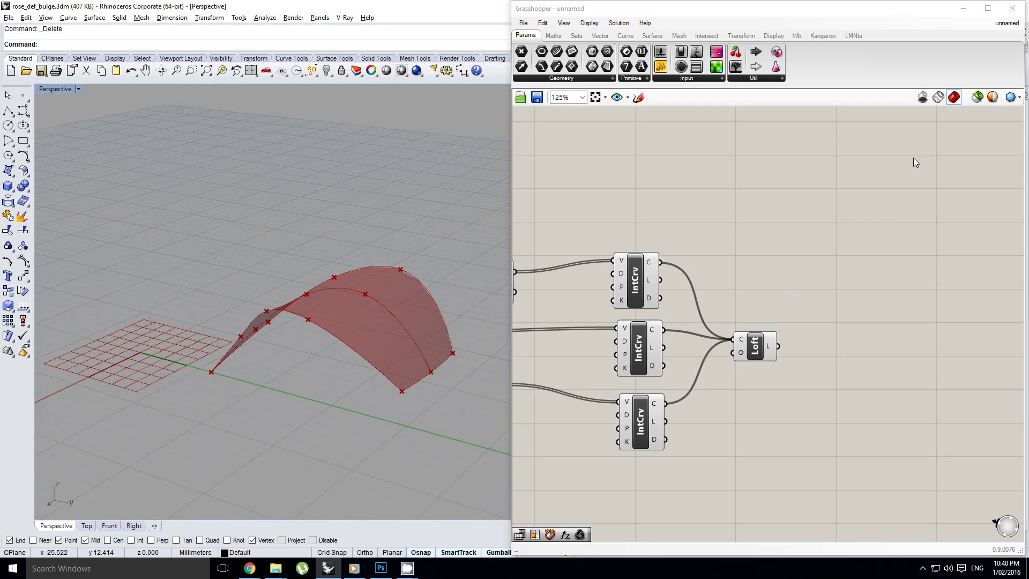
left_click(1013, 97)
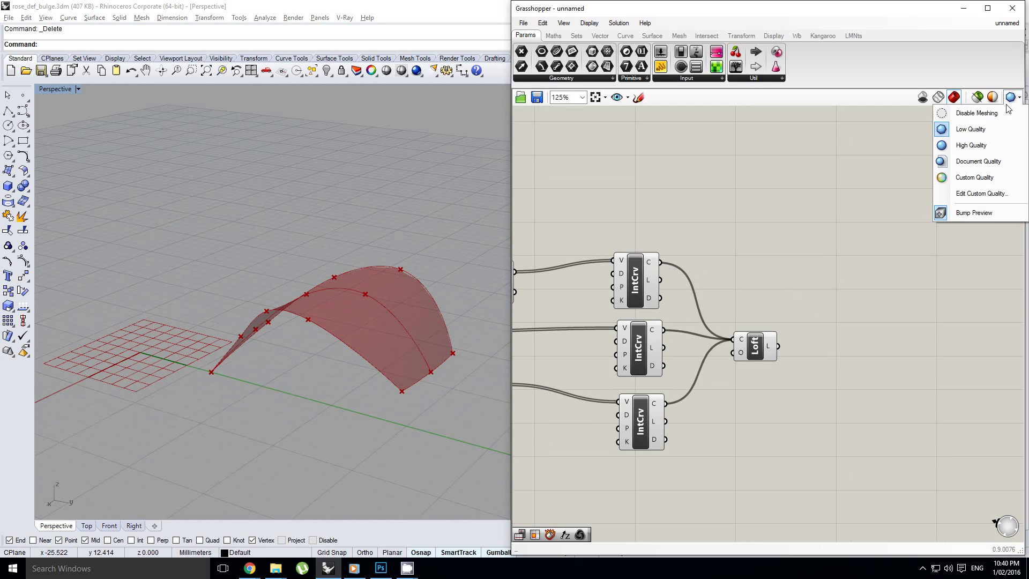
left_click(975, 150)
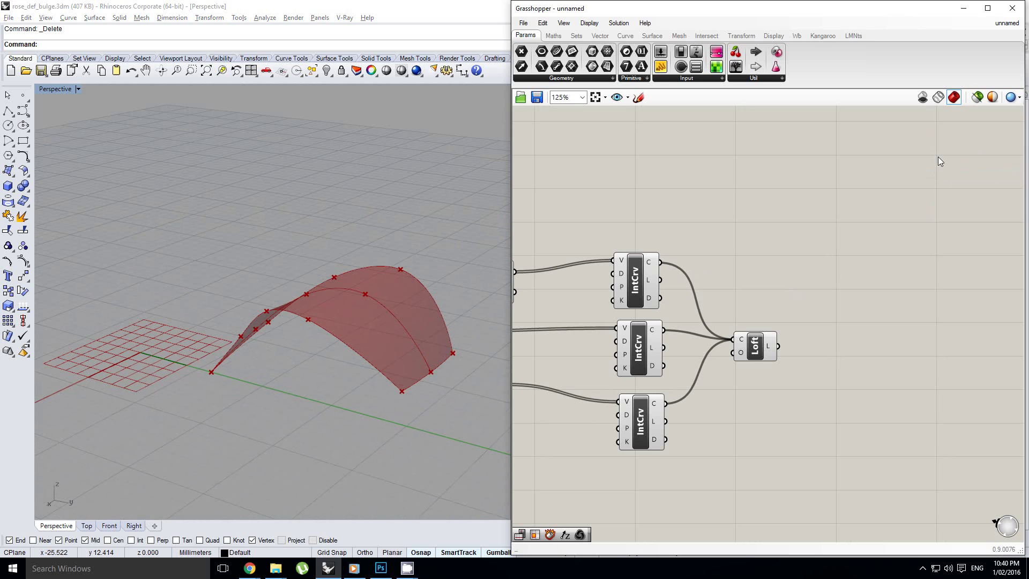
Lower the end point of the lower Graph Mapper's curve to the graph's base so the petal tip closes to a point
right_click_drag(338, 252, 317, 269)
right_click_drag(754, 246, 987, 236)
scroll(987, 237, "down", 4)
scroll(722, 326, "up", 5)
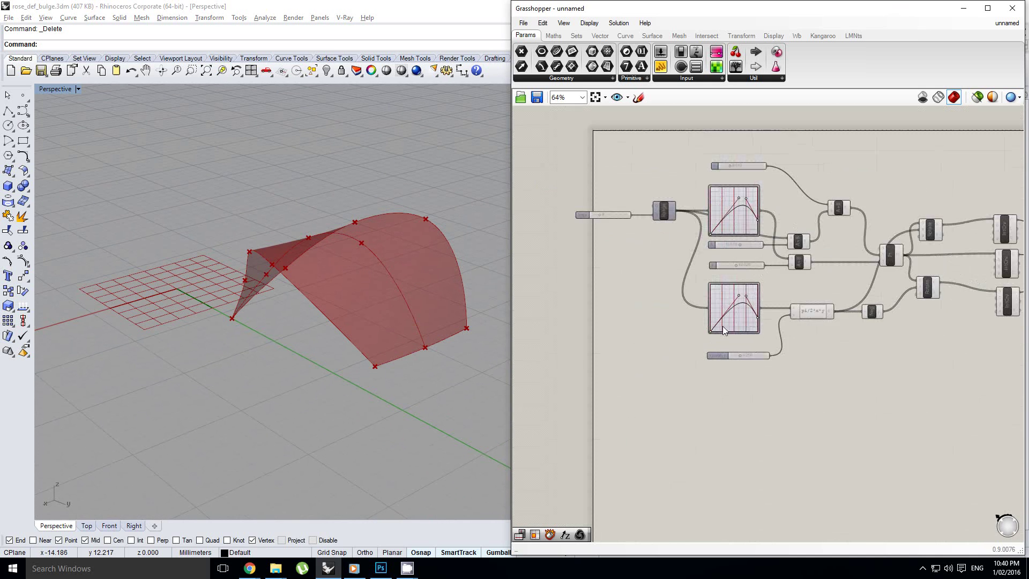
right_click(761, 288)
left_click(753, 296)
scroll(753, 296, "up", 1)
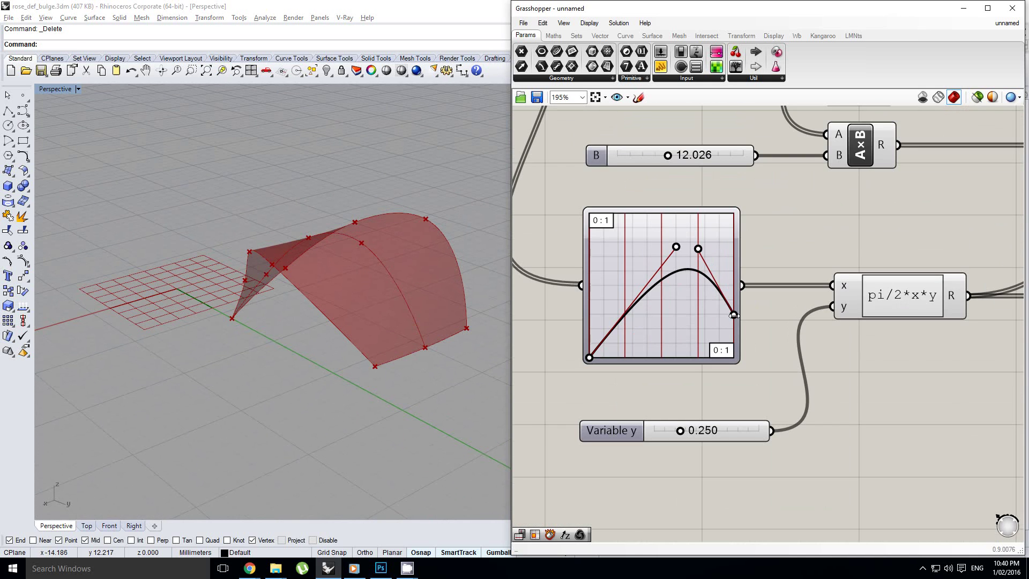
left_click_drag(733, 315, 729, 363)
right_click_drag(466, 360, 407, 281)
scroll(702, 265, "up", 1)
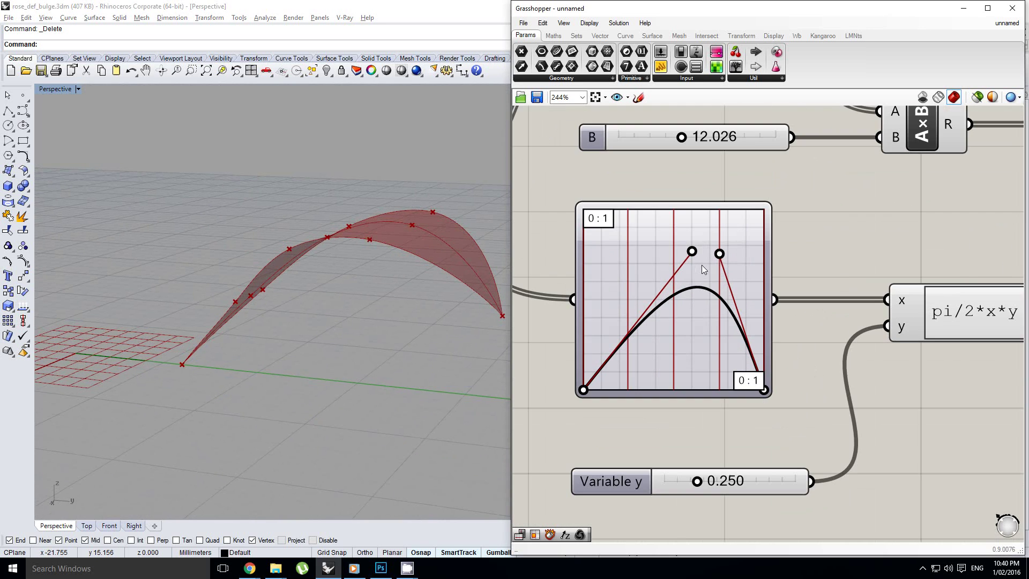
Shift the lower Graph Mapper's first handle left and slightly down, and its second handle right and up, to fill out the petal
left_click_drag(691, 251, 659, 262)
right_click_drag(322, 213, 475, 283)
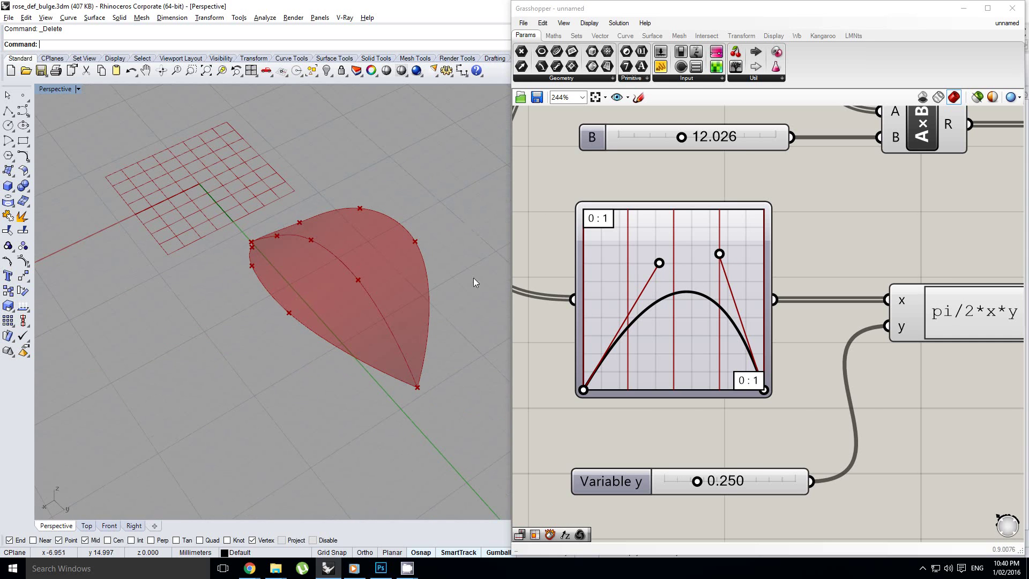
left_click_drag(660, 263, 652, 264)
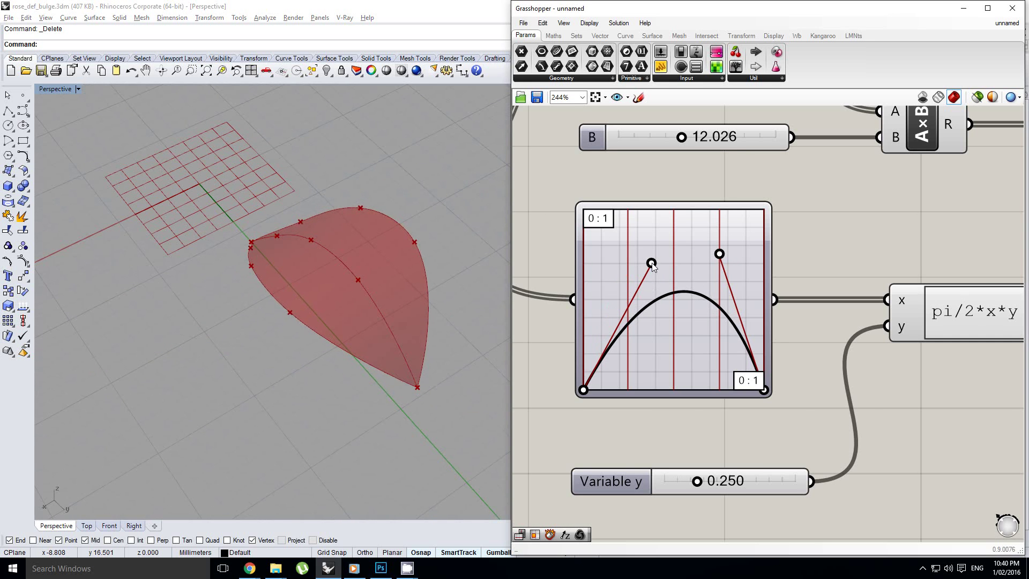
mouse_move(721, 256)
left_mouse_down()
mouse_move(735, 231)
mouse_move(732, 240)
left_mouse_up()
right_click_drag(298, 252, 575, 329)
Widen the petal by setting the Variable y slider to 0.417
right_click_drag(694, 362, 680, 310)
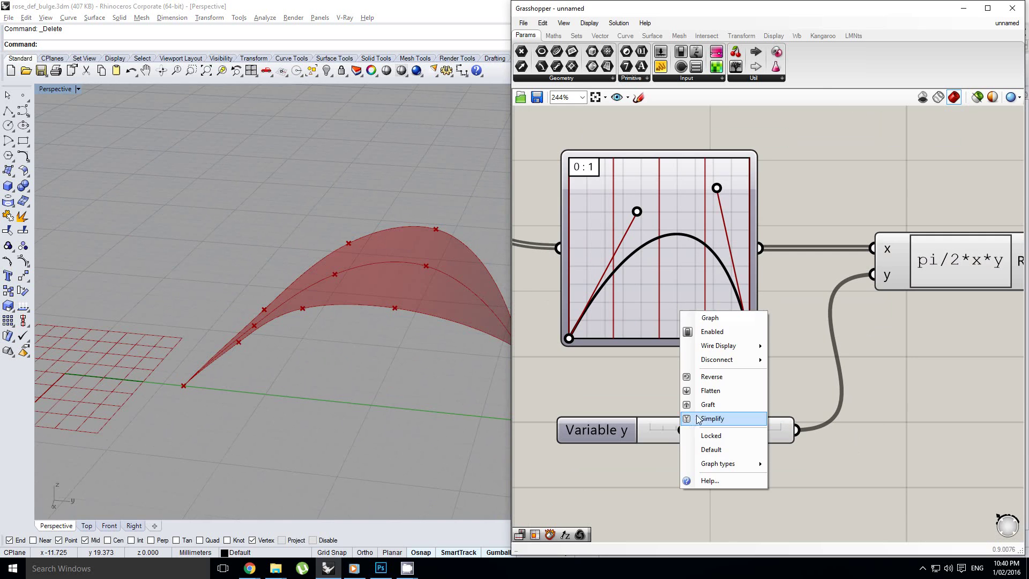
right_click_drag(649, 413, 649, 414)
left_click_drag(686, 432, 696, 431)
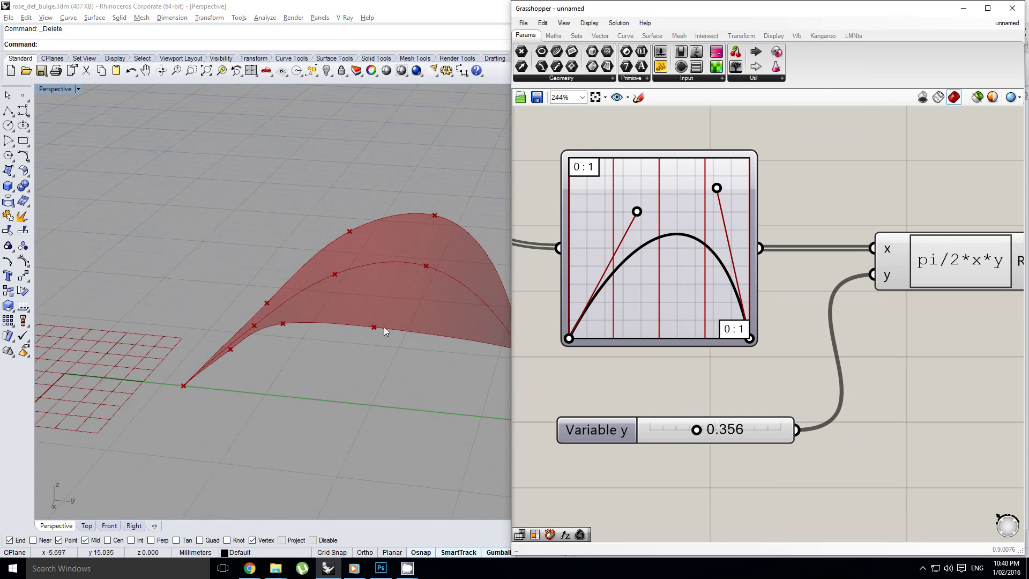
right_click_drag(390, 328, 343, 256)
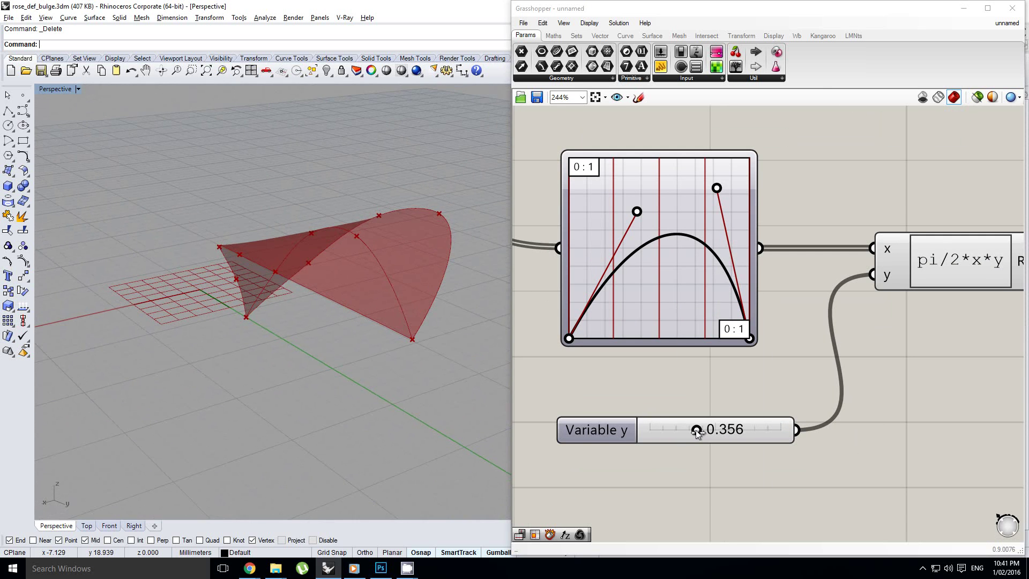
left_click_drag(696, 432, 705, 432)
right_click_drag(329, 310, 435, 288)
Reshape the upper Graph Mapper's curve by crossing its two handles and raising its end point
right_click_drag(827, 194, 744, 312)
scroll(744, 312, "down", 5)
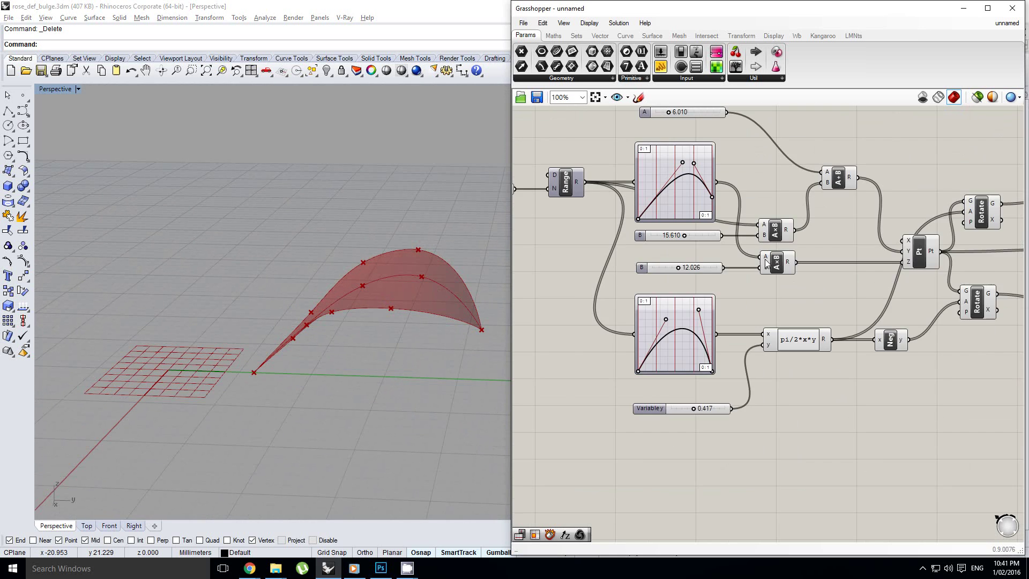
scroll(767, 263, "up", 5)
left_click_drag(696, 215, 670, 225)
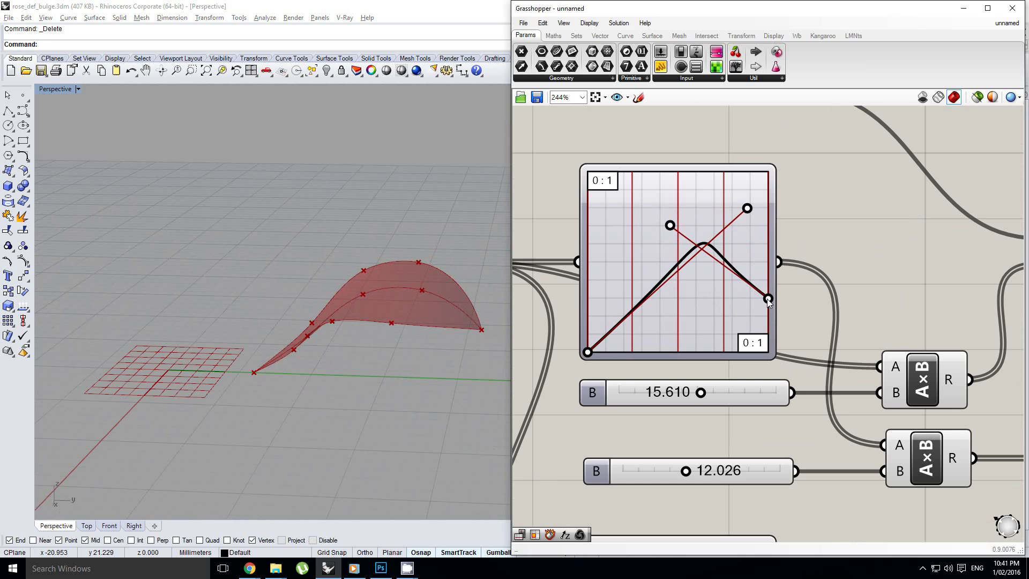
left_click_drag(768, 299, 768, 270)
right_click_drag(455, 252, 356, 360)
Raise the start point of the lower Graph Mapper's curve to about a quarter of the graph height, giving the petal a wider base
right_click_drag(608, 306, 621, 282)
scroll(679, 277, "down", 2)
right_click(678, 277)
right_click_drag(795, 236, 784, 220)
right_click_drag(650, 503, 659, 401)
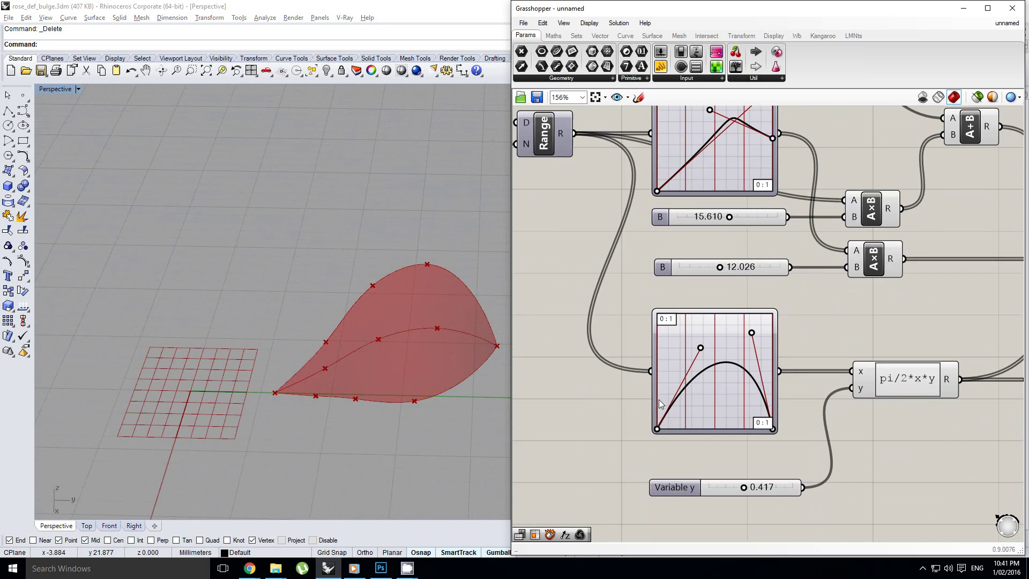
scroll(660, 403, "up", 3)
left_click_drag(649, 444, 625, 402)
right_click_drag(219, 401, 370, 433)
scroll(267, 343, "up", 5)
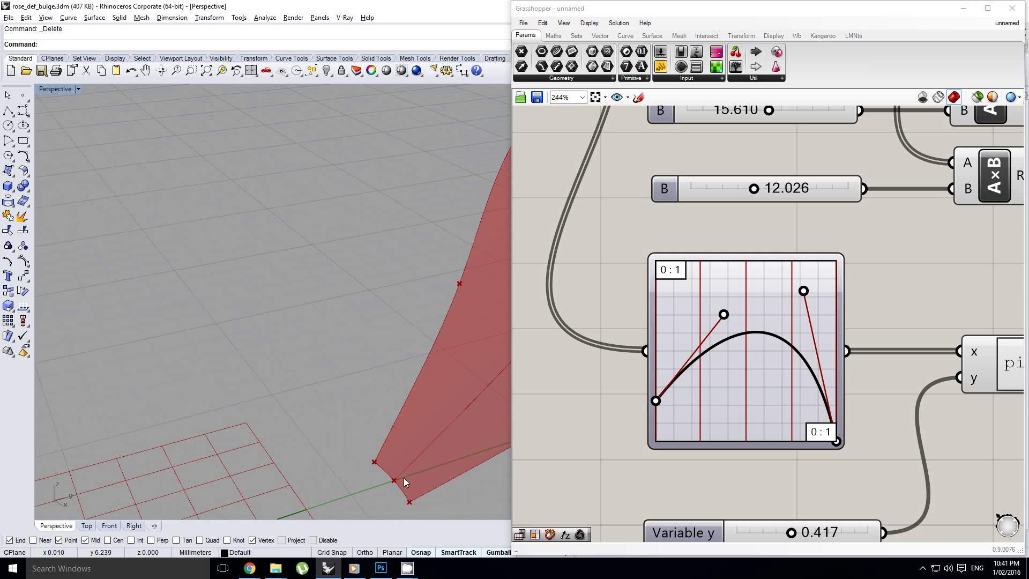
scroll(381, 468, "down", 3)
scroll(384, 474, "down", 5)
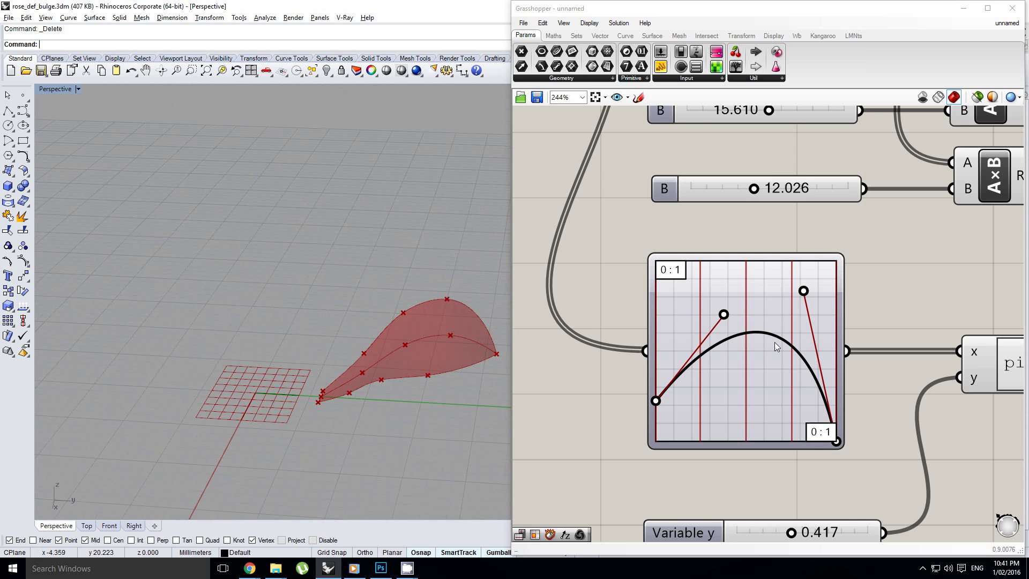
Add a Rotate component to the canvas after the Loft component
right_click_drag(871, 286, 780, 290)
scroll(781, 290, "down", 8)
right_click_drag(987, 283, 797, 324)
right_click(797, 325)
scroll(799, 312, "up", 7)
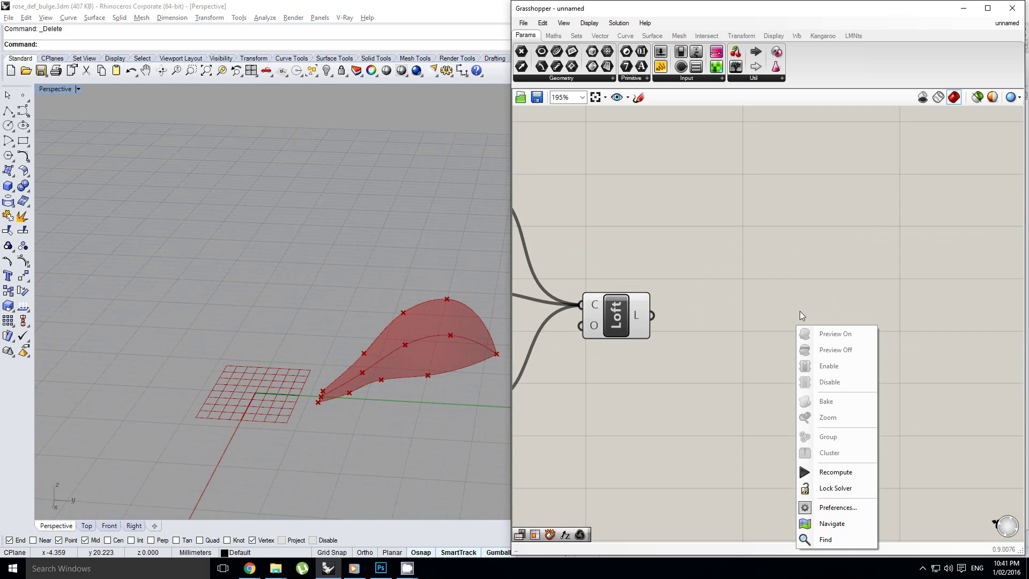
scroll(809, 311, "down", 4)
double_click(857, 298)
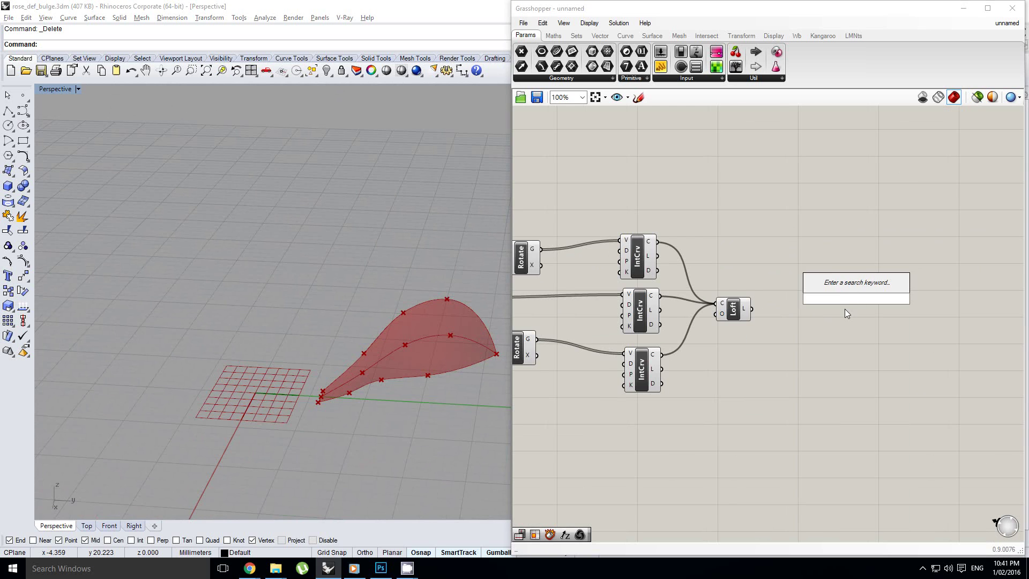
type("rotate")
key("Return")
Connect the Loft output to the geometry input of the new Rotate component
scroll(845, 310, "up", 1)
right_click(799, 301)
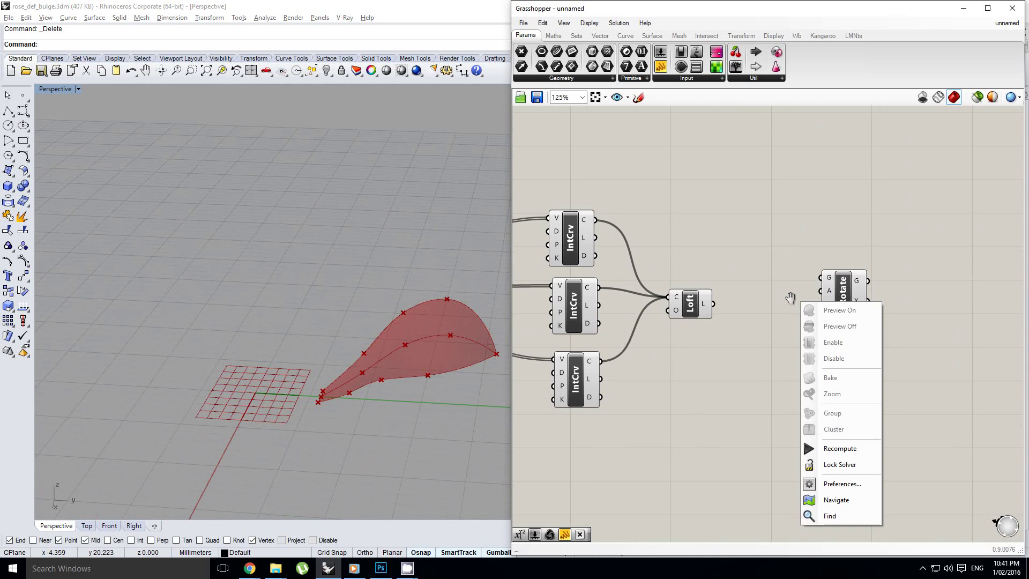
left_click(709, 308)
left_click_drag(811, 279, 861, 318)
right_click_drag(724, 353, 782, 330)
right_click_drag(746, 355, 792, 307)
left_click(792, 303)
scroll(797, 287, "down", 1)
left_click(553, 36)
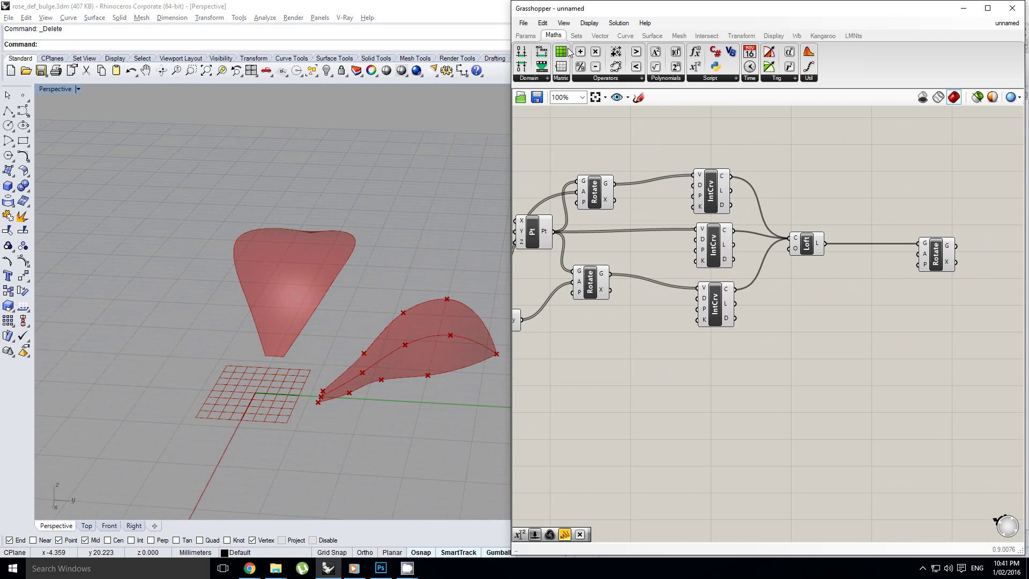
double_click(743, 372)
type("range")
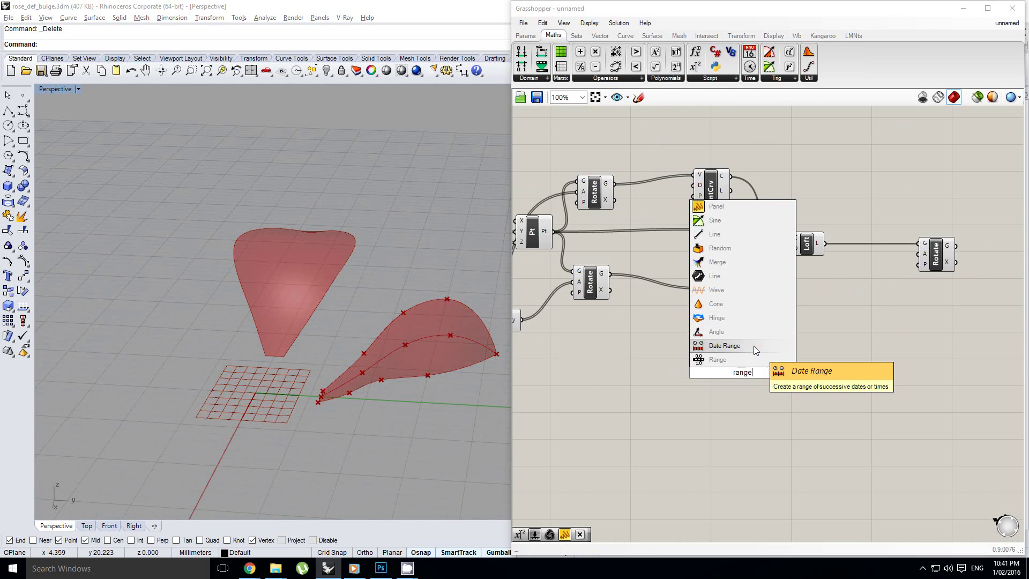
key("Return")
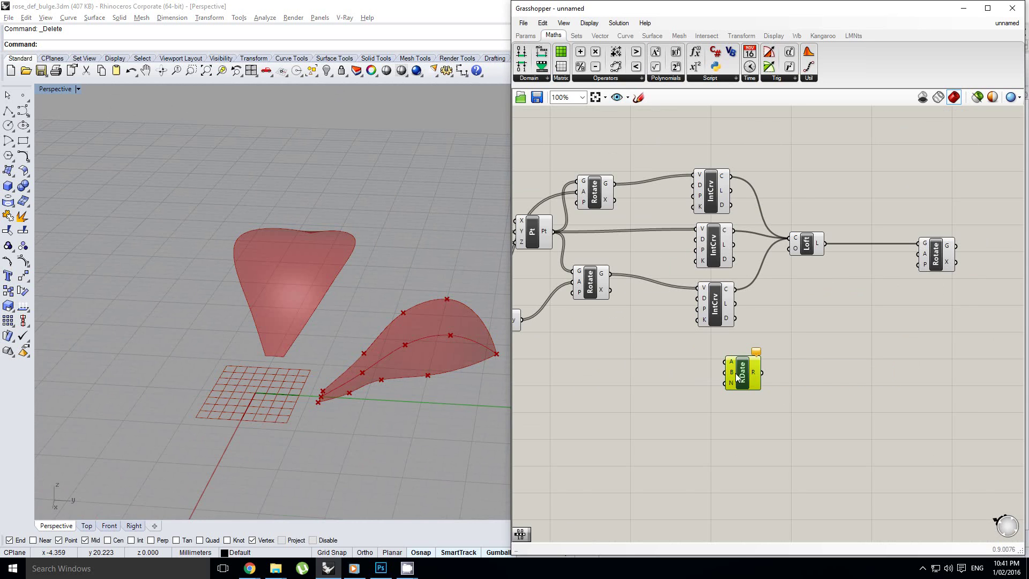
key("Delete")
Add a numeric Range component below the Loft and connect its output to the angle input of the petal's Rotate component
double_click(745, 371)
type("range")
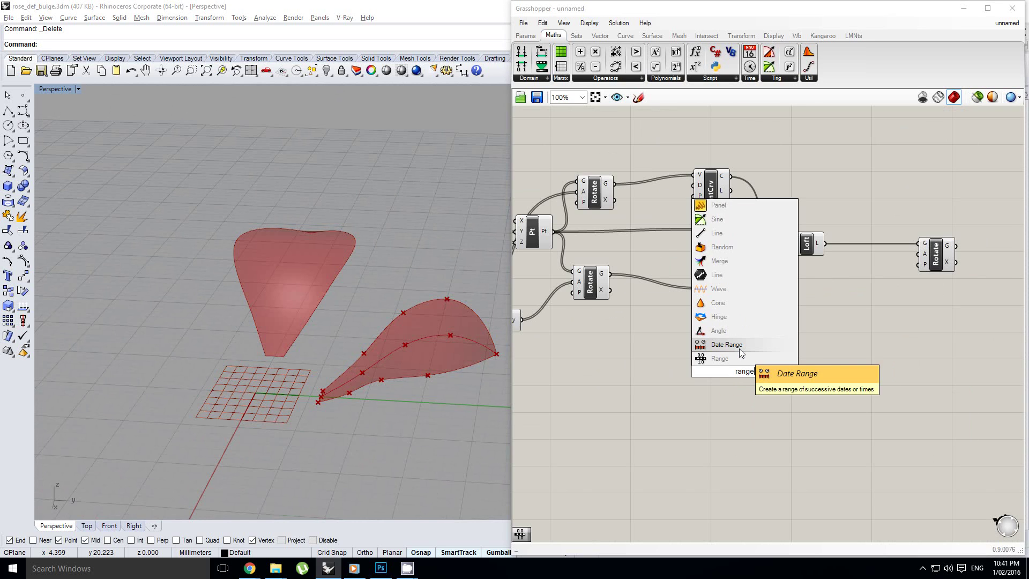
left_click(751, 355)
left_click_drag(761, 365, 820, 361)
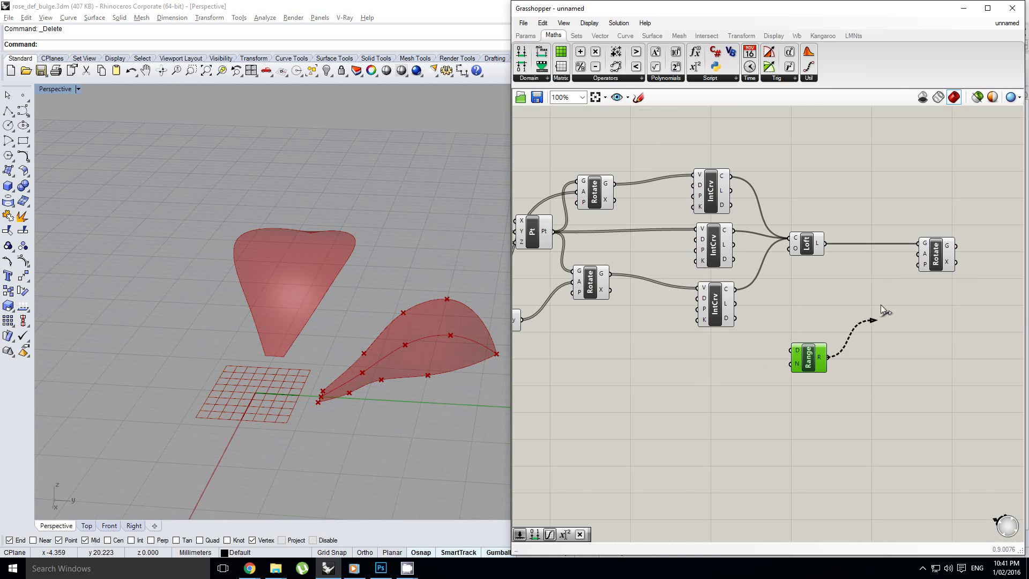
left_click_drag(881, 310, 921, 249)
mouse_move(874, 306)
right_mouse_down()
mouse_move(850, 310)
mouse_move(863, 303)
right_mouse_up()
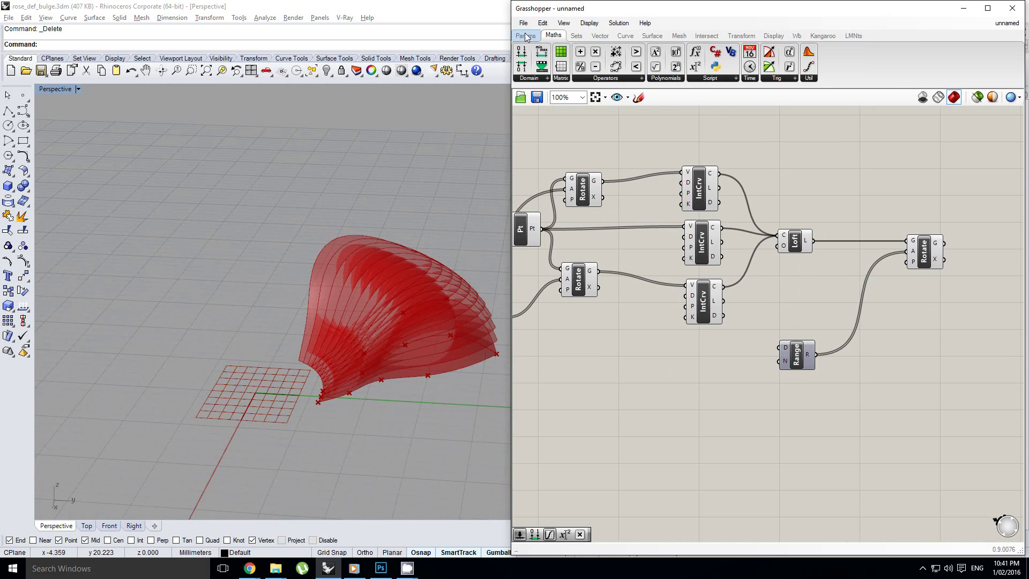
left_click_drag(712, 395, 714, 359)
scroll(732, 355, "up", 1)
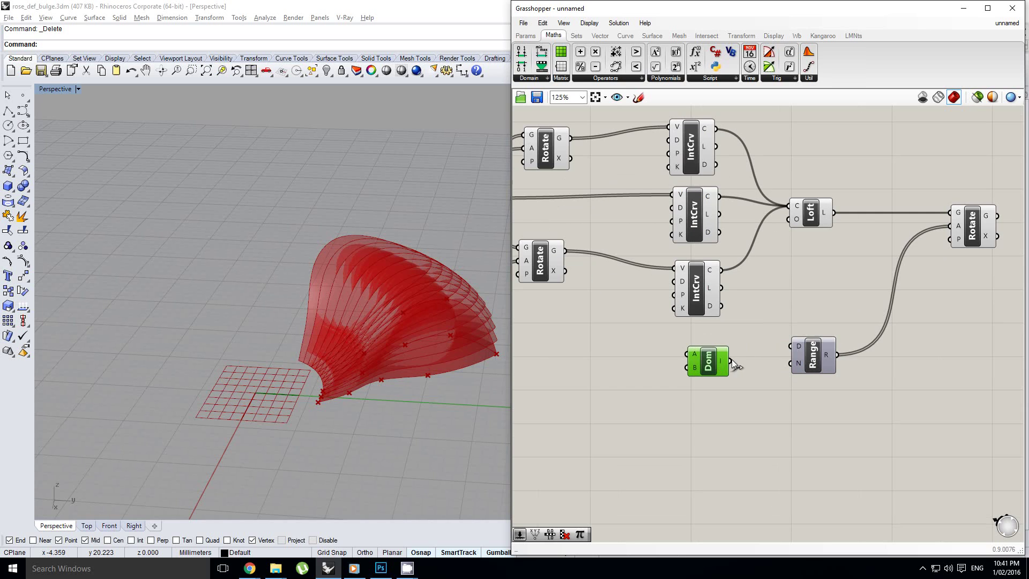
key("Delete")
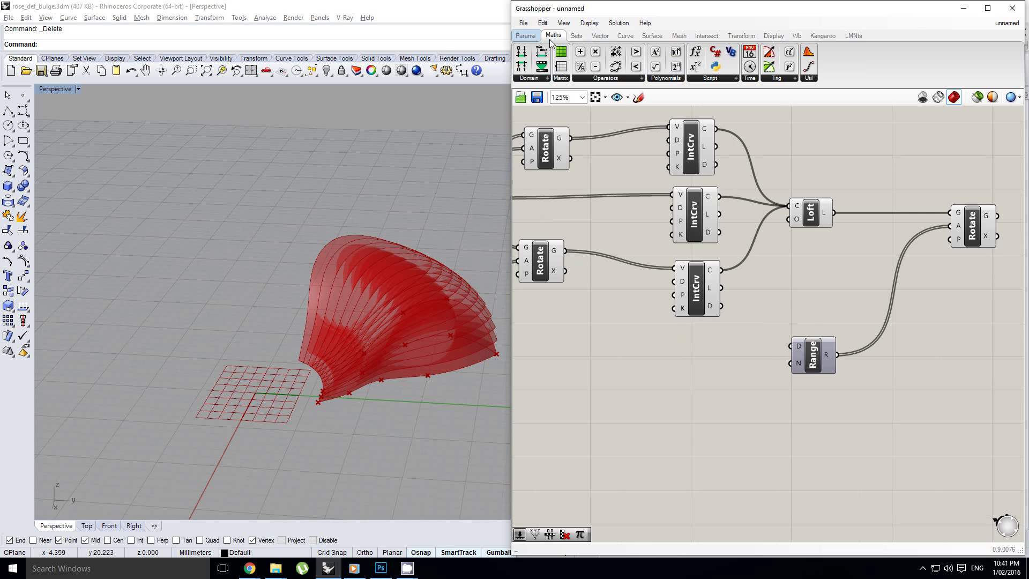
Add an Expression component before the Range and set its expression to 2*pi*x
left_click_drag(697, 354, 555, 387)
double_click(679, 369)
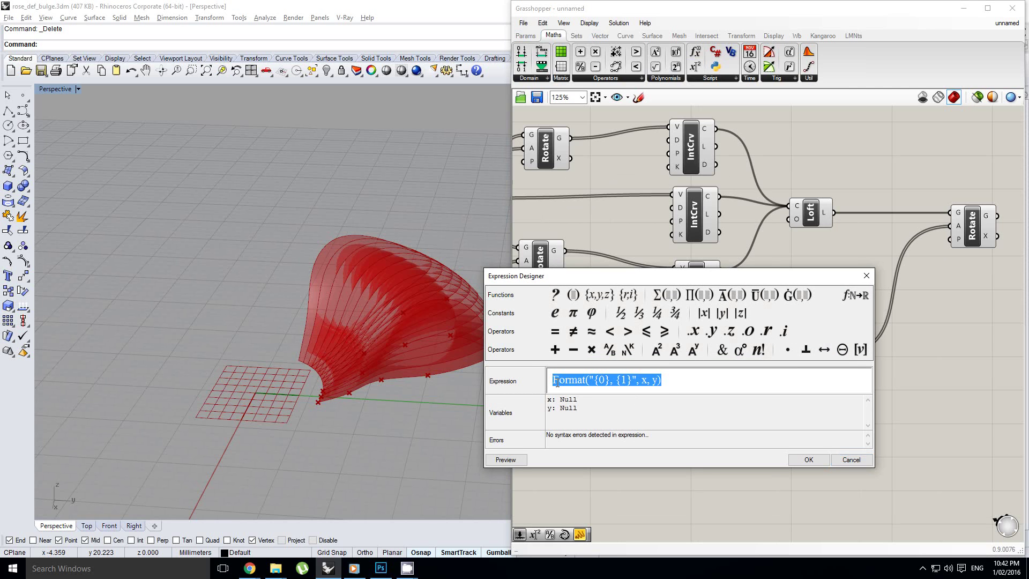
type("2*pi")
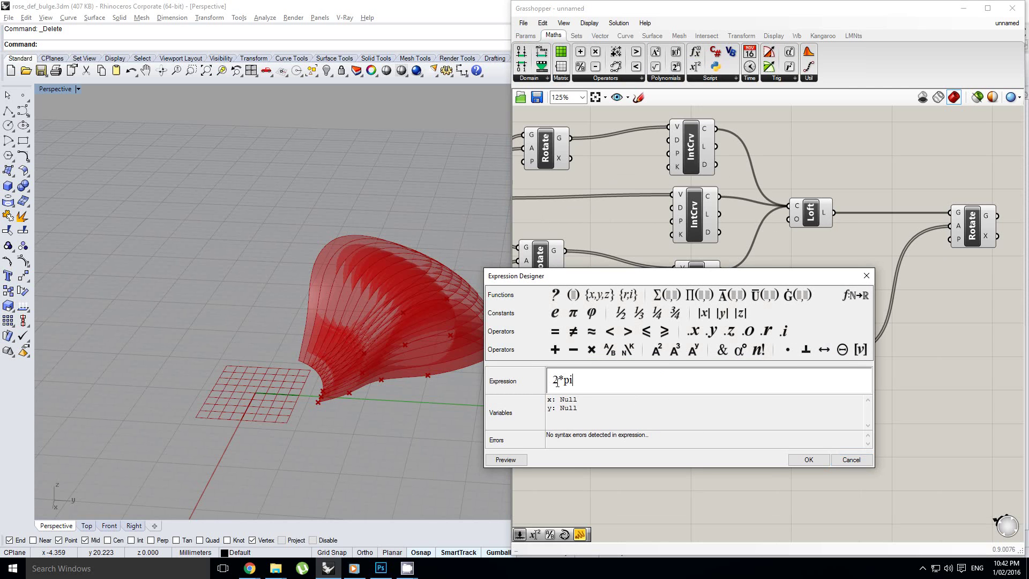
type("*")
left_click(828, 461)
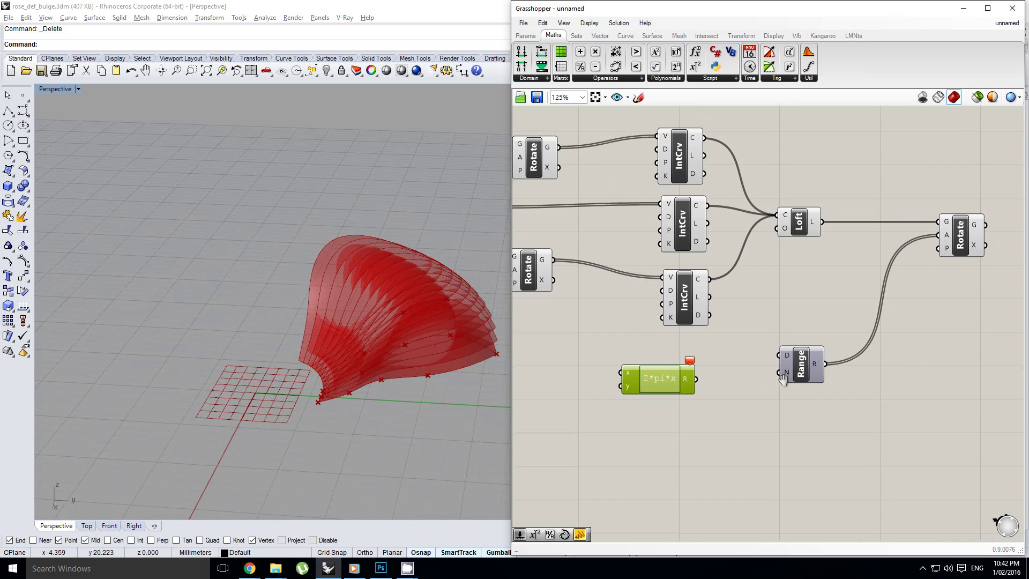
Connect the 2*pi*x expression result to the Range's domain input and remove the expression's unused y input
scroll(692, 383, "up", 2)
left_click_drag(782, 358, 792, 351)
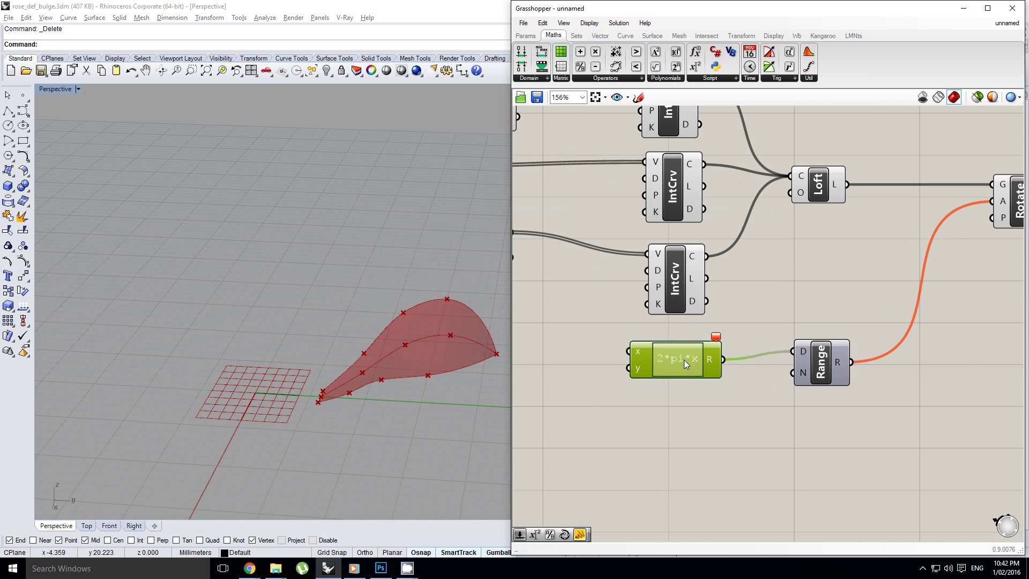
scroll(648, 358, "up", 3)
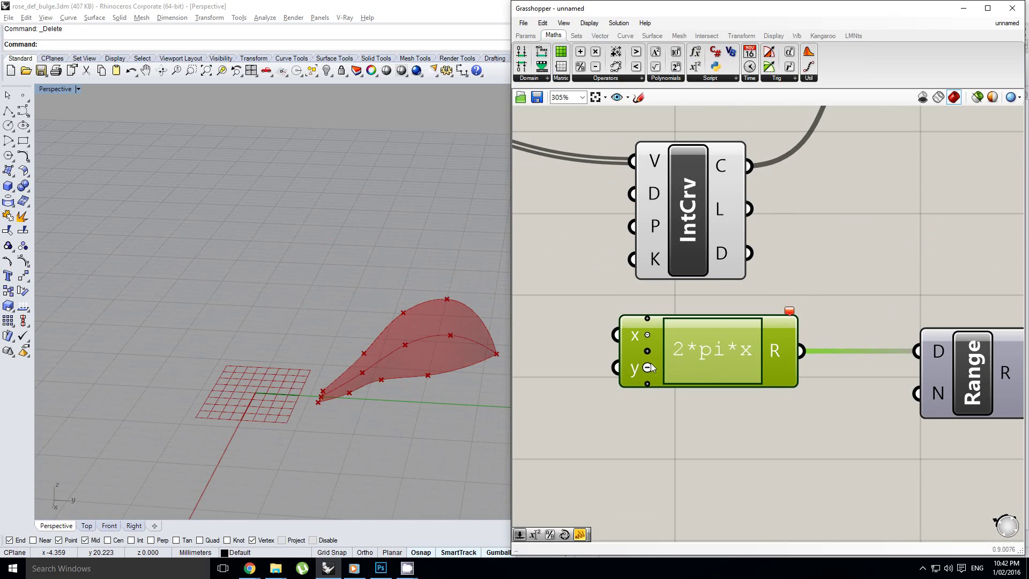
left_click(650, 360)
Add a number slider before the 2*pi*x expression, restricted to integers and with a raised maximum
scroll(754, 356, "down", 4)
right_click(755, 358)
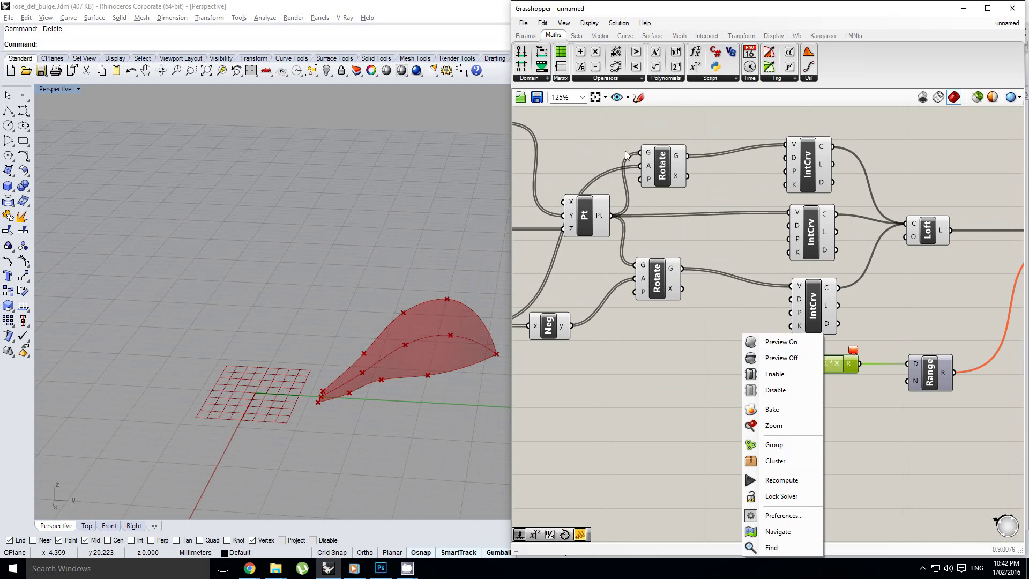
left_click(525, 36)
left_click_drag(659, 321, 648, 352)
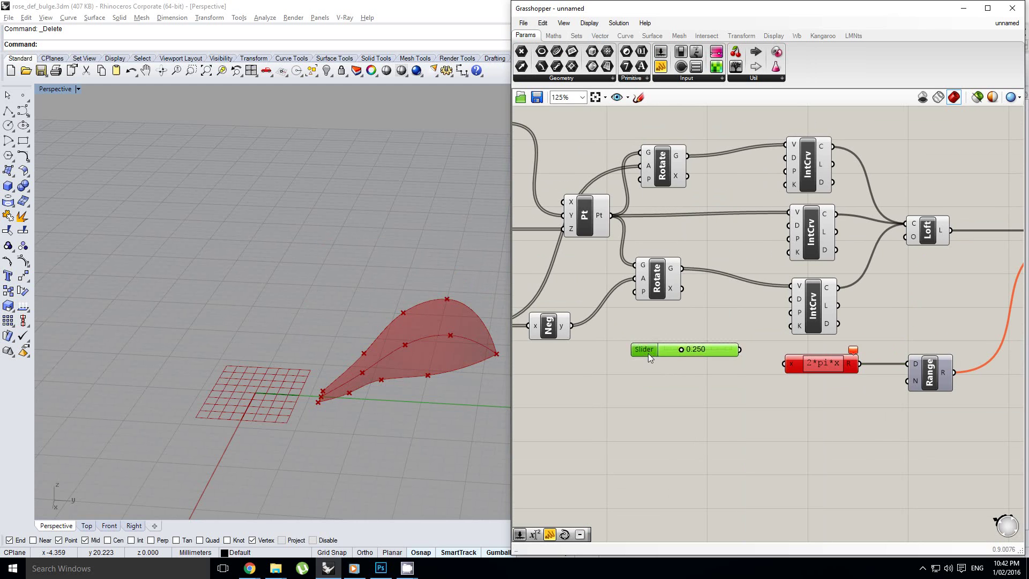
double_click(648, 355)
left_click(660, 326)
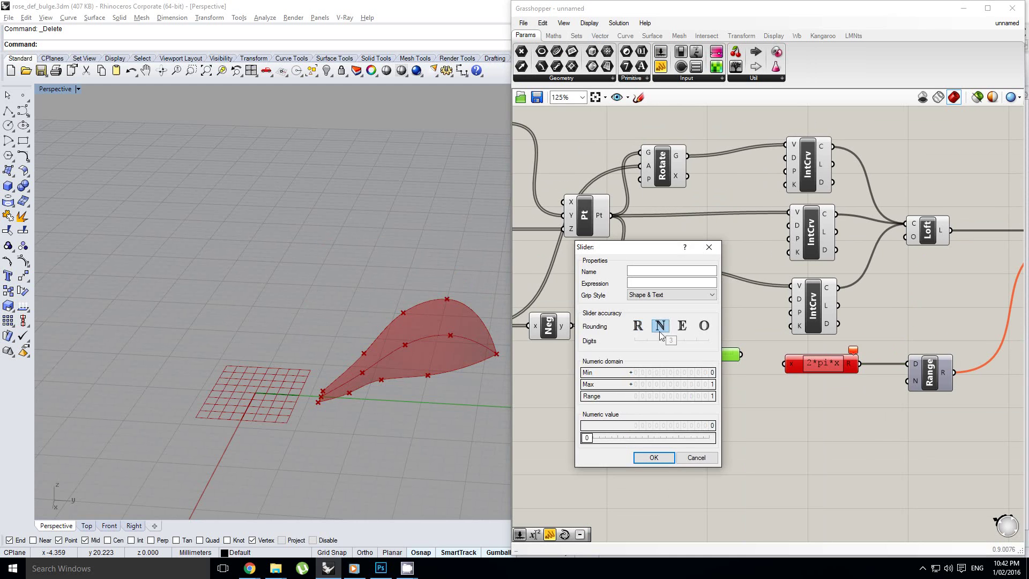
double_click(663, 384)
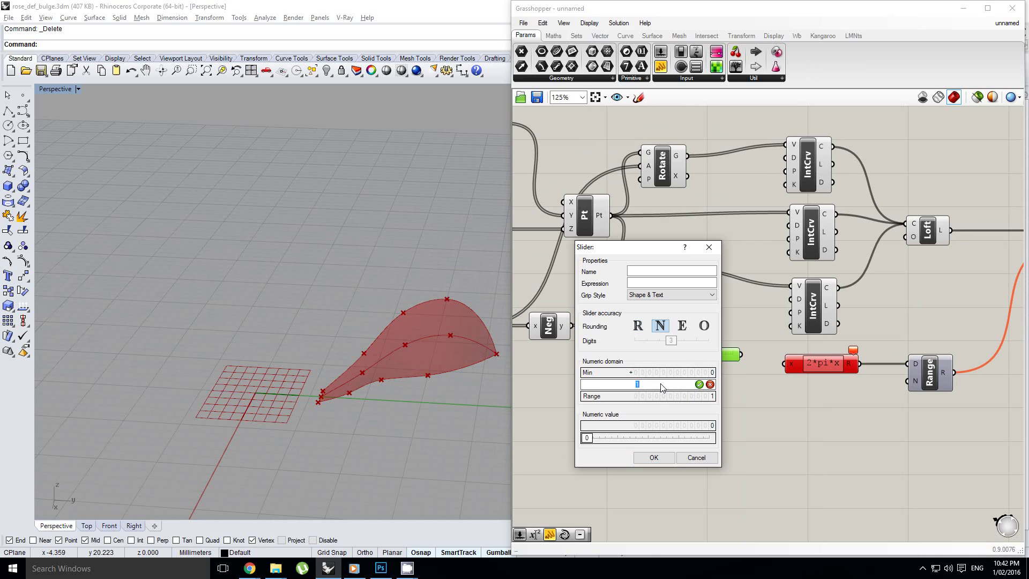
left_click(655, 457)
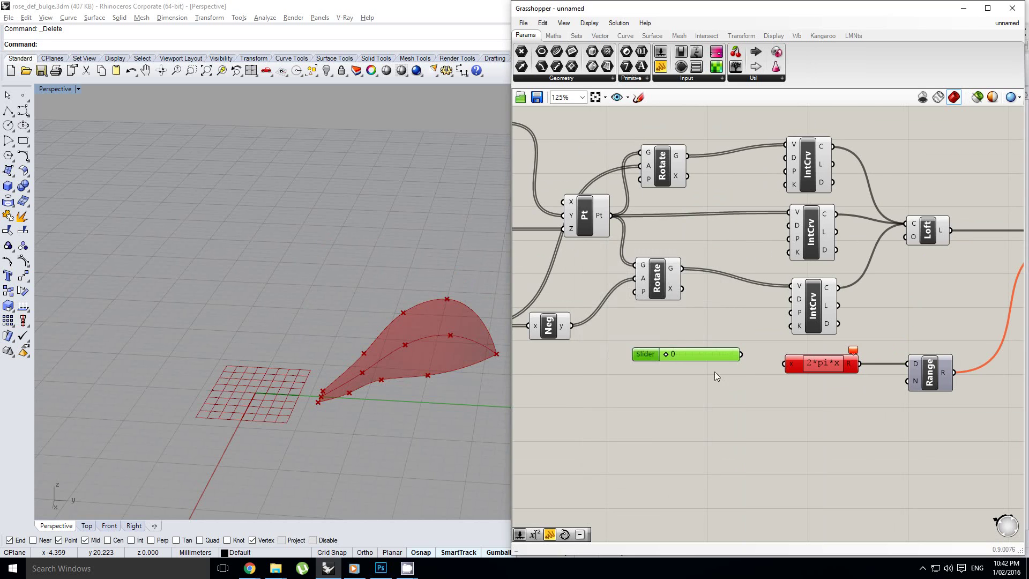
Connect the integer slider to the expression's x input and set it to 4
scroll(734, 360, "up", 1)
left_click_drag(797, 366, 797, 366)
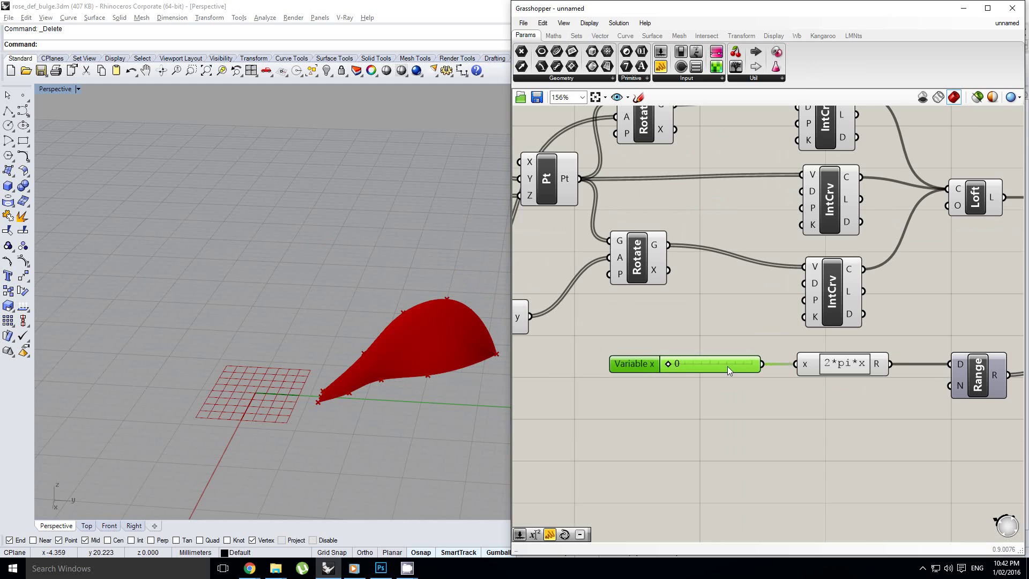
scroll(673, 362, "up", 1)
left_click_drag(673, 362, 686, 365)
scroll(686, 364, "down", 3)
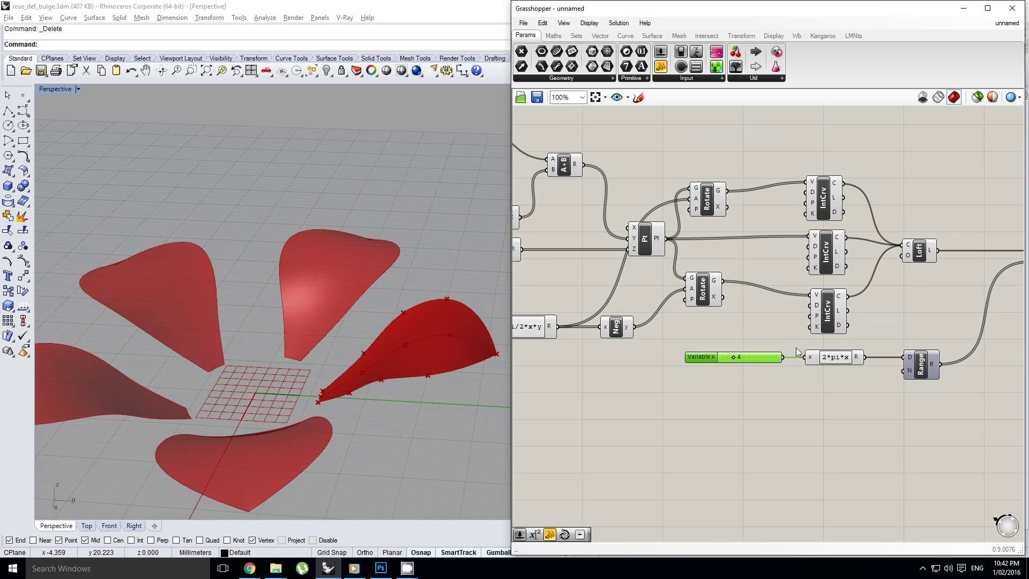
Place a second number slider below the Variable x slider for the Range's step count
right_click_drag(867, 337, 721, 359)
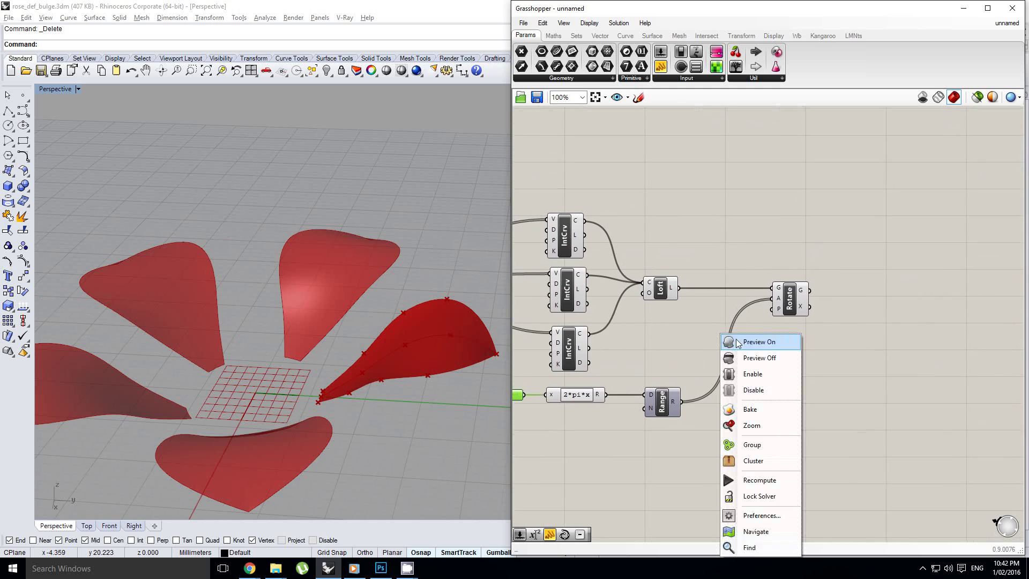
right_click_drag(794, 312, 767, 316)
left_click(772, 314)
scroll(778, 312, "up", 1)
right_click_drag(586, 203, 740, 156)
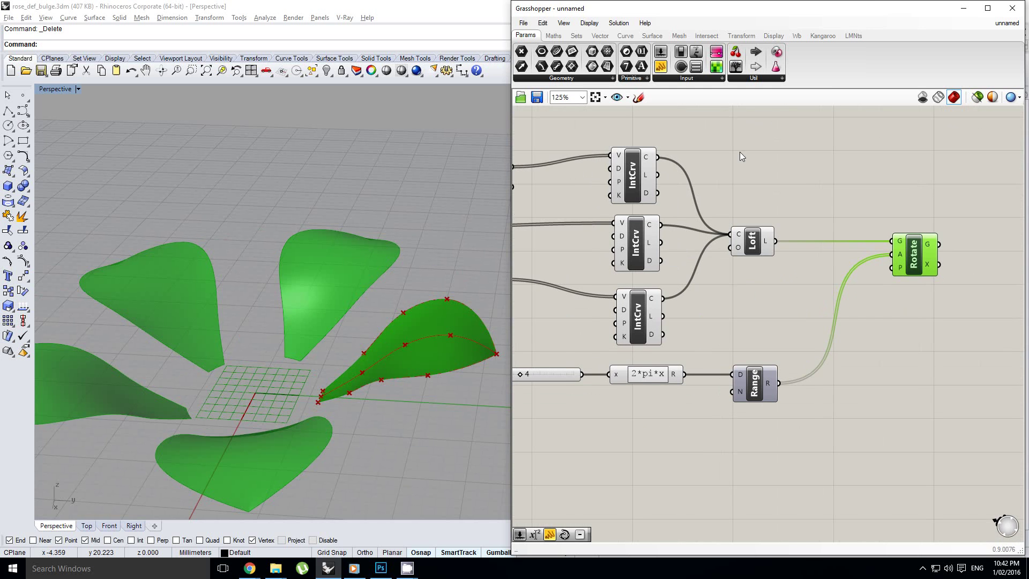
left_click_drag(608, 477, 594, 425)
right_click_drag(598, 425, 683, 382)
scroll(616, 423, "up", 1)
left_click(615, 424)
left_click_drag(653, 410, 585, 413)
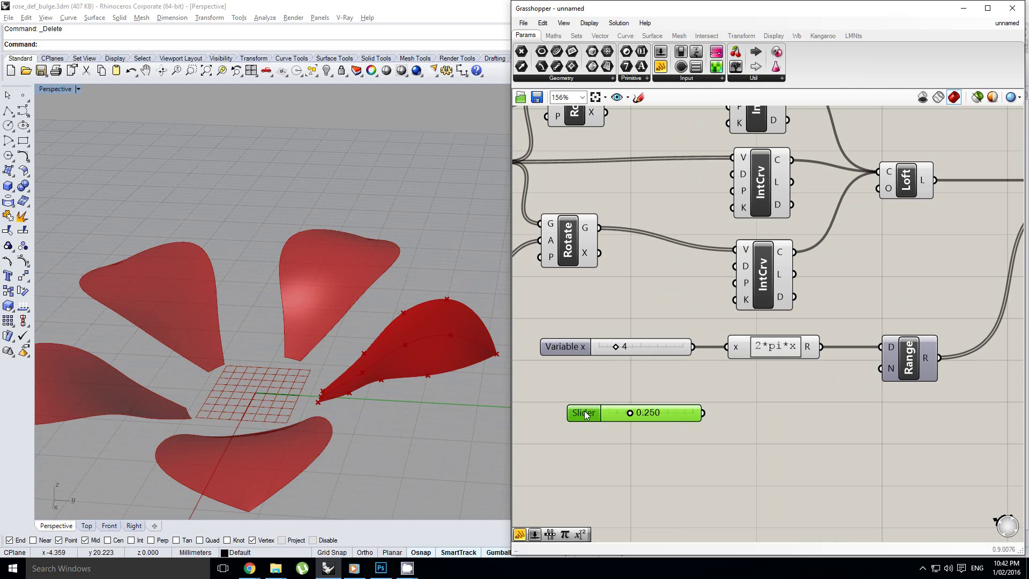
scroll(638, 378, "down", 2)
scroll(797, 358, "up", 1)
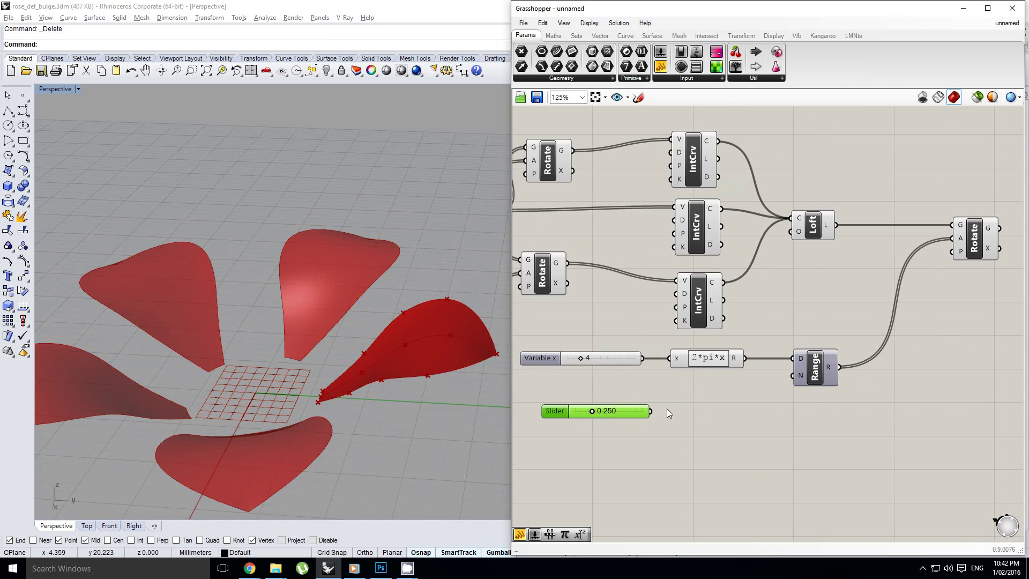
Make the new slider an integer slider with maximum 36, connect it to the Range's N input and set it to 16
double_click(559, 411)
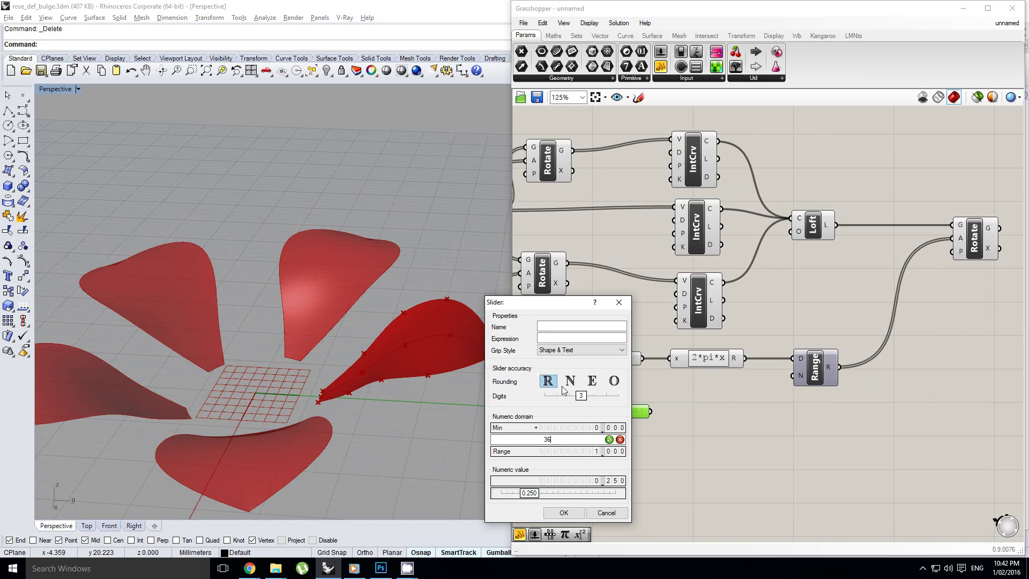
left_click(564, 512)
left_click_drag(655, 410, 794, 376)
left_click_drag(576, 413, 603, 413)
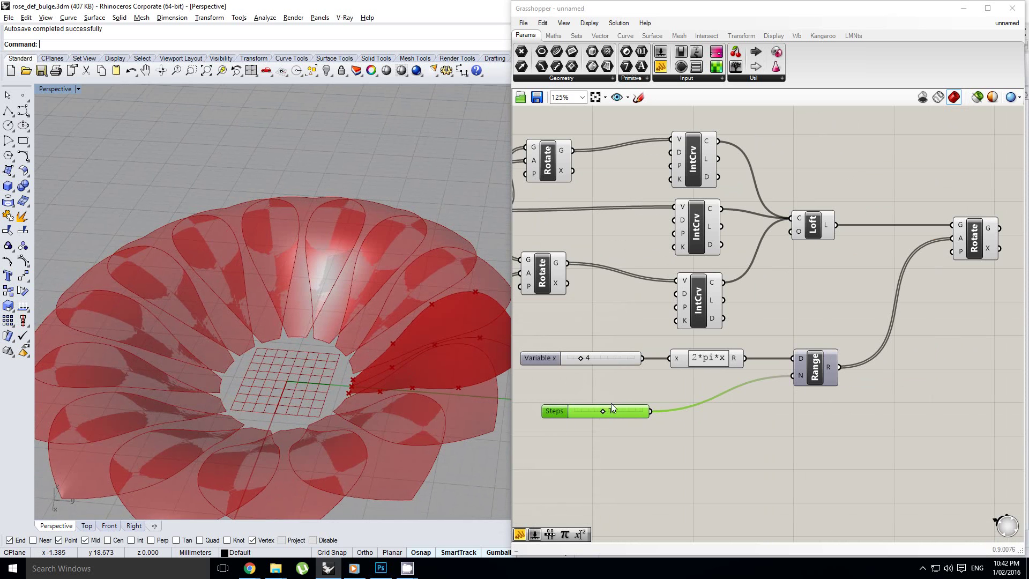
left_click_drag(604, 411, 606, 410)
scroll(447, 342, "down", 2)
right_click_drag(447, 343, 442, 365)
Add a Scale NU component after the Rotate component and feed the rotated petals into its geometry input
right_click_drag(779, 325, 502, 376)
double_click(850, 343)
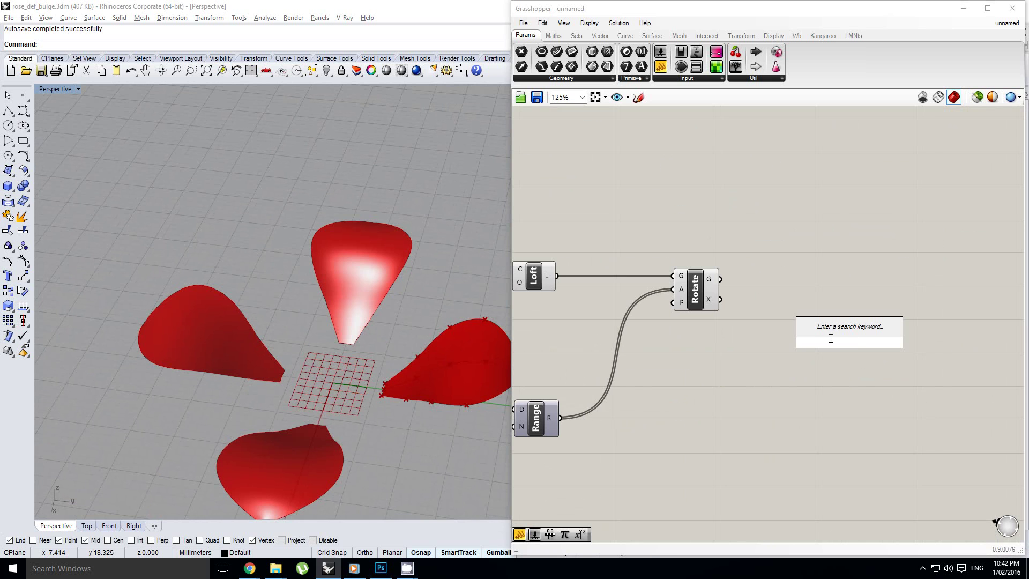
type("scale")
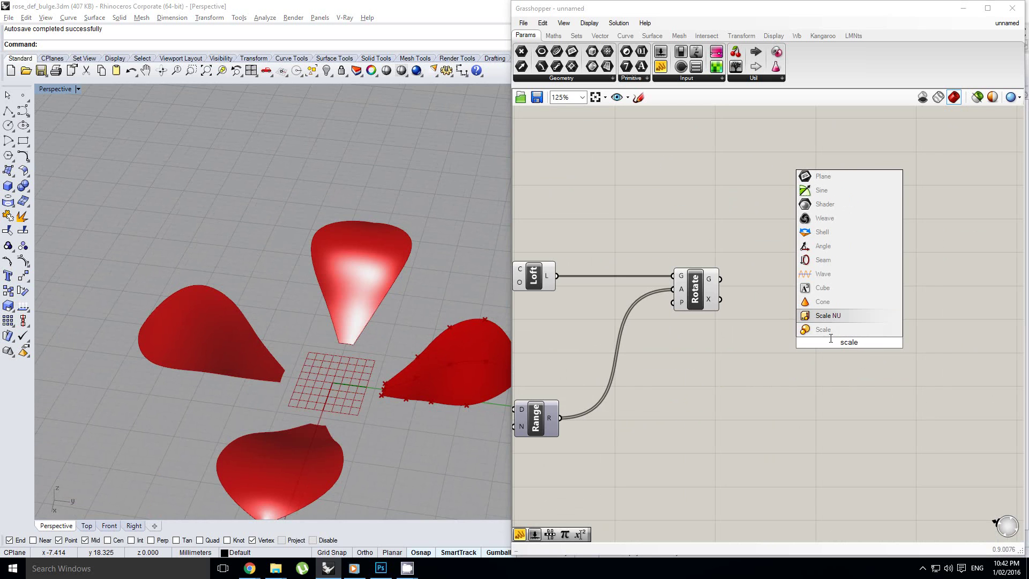
left_click(847, 314)
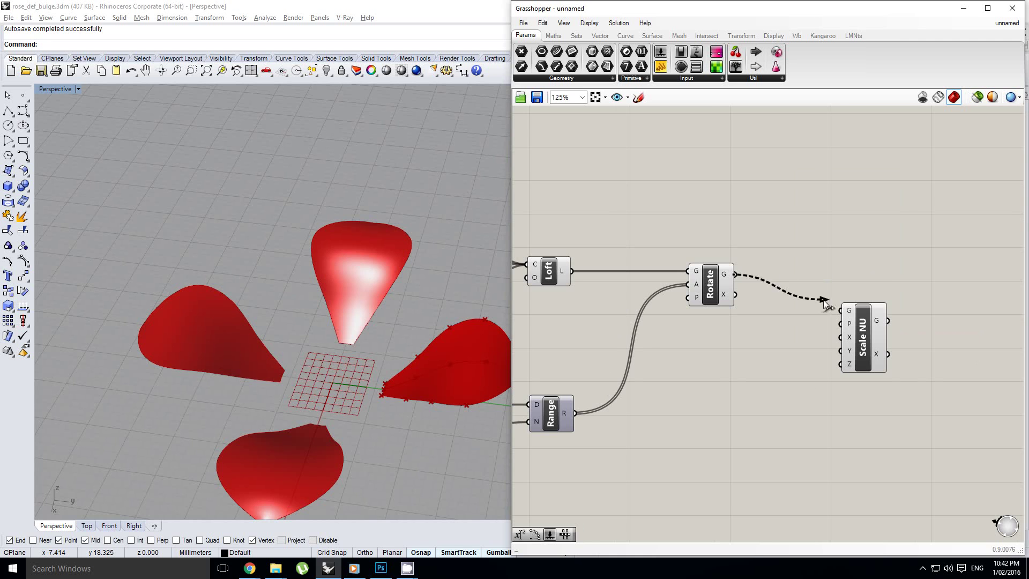
left_click_drag(825, 302, 861, 304)
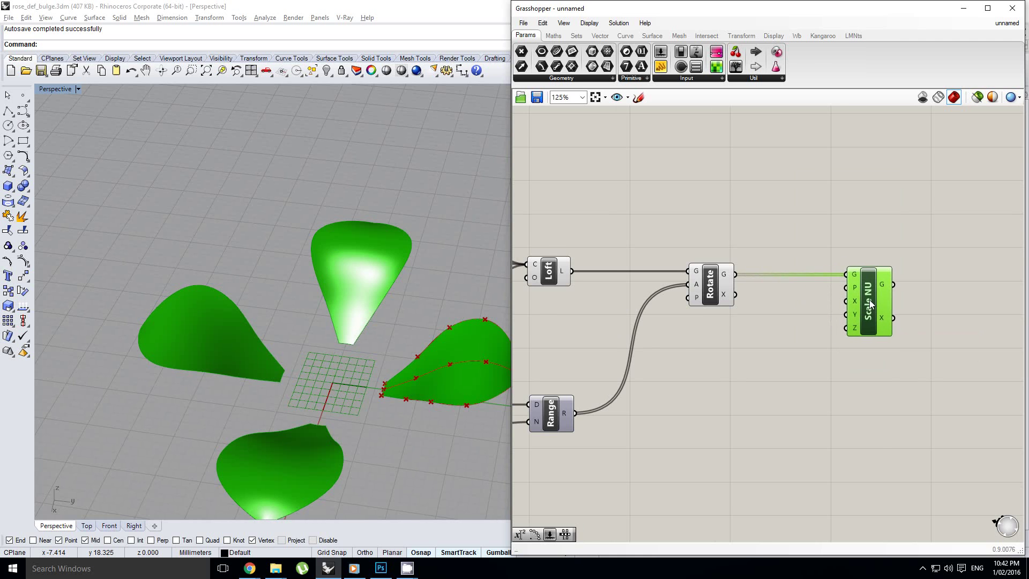
left_click(659, 372)
right_click_drag(732, 372, 787, 346)
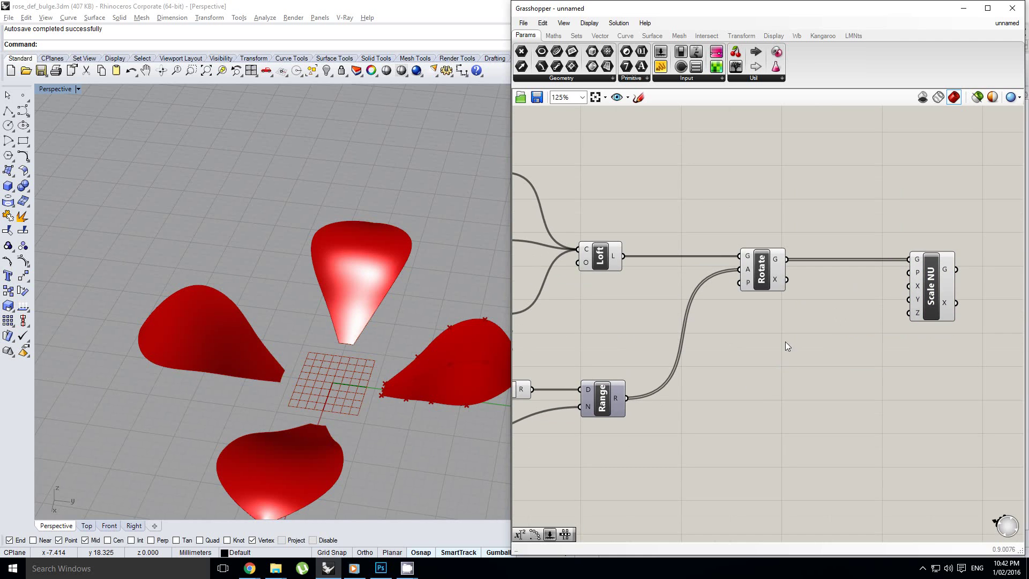
double_click(758, 388)
left_click(740, 405)
scroll(741, 402, "down", 1)
right_click_drag(752, 391, 819, 355)
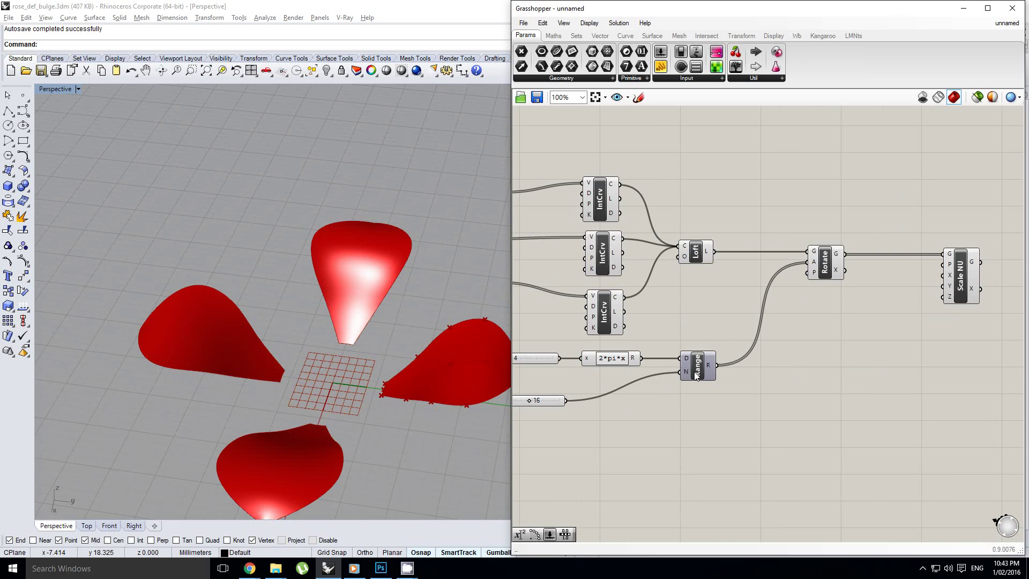
Place a copy of the Range component below the Rotate component, keeping the Steps slider connected to its N input
right_click_drag(695, 375, 780, 365)
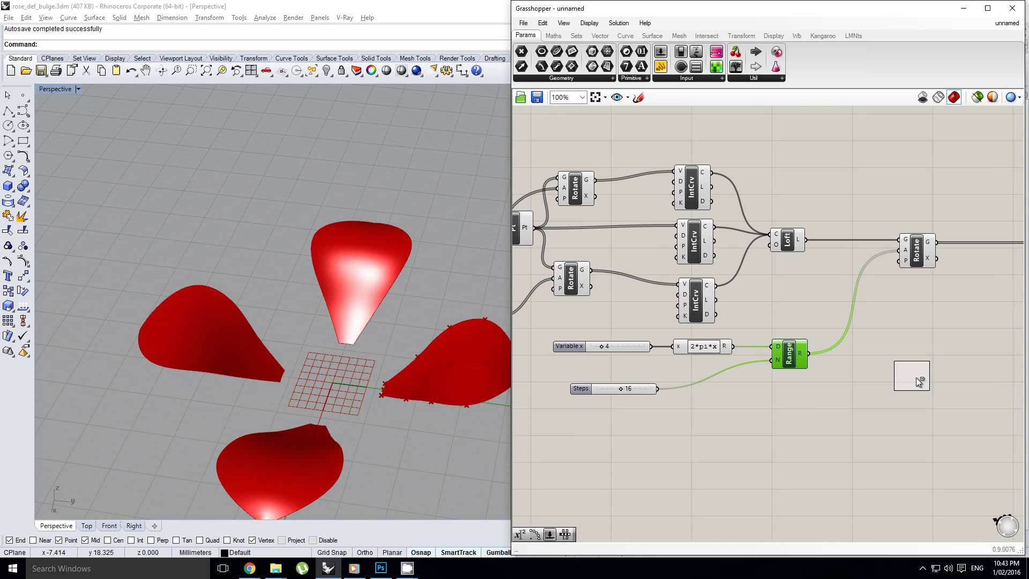
left_click_drag(917, 378, 916, 377, "alt")
right_click_drag(804, 409, 759, 410)
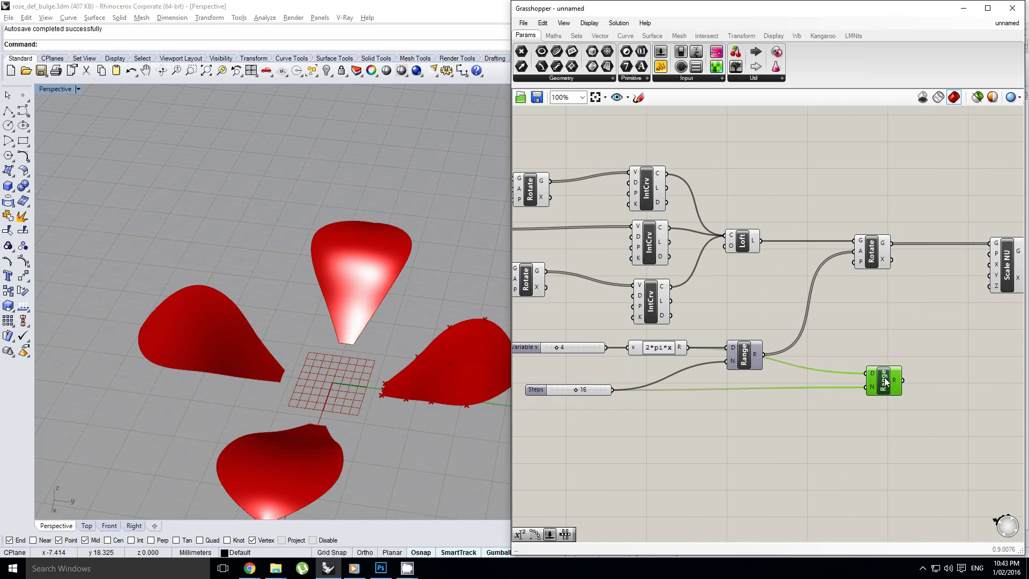
double_click(785, 422)
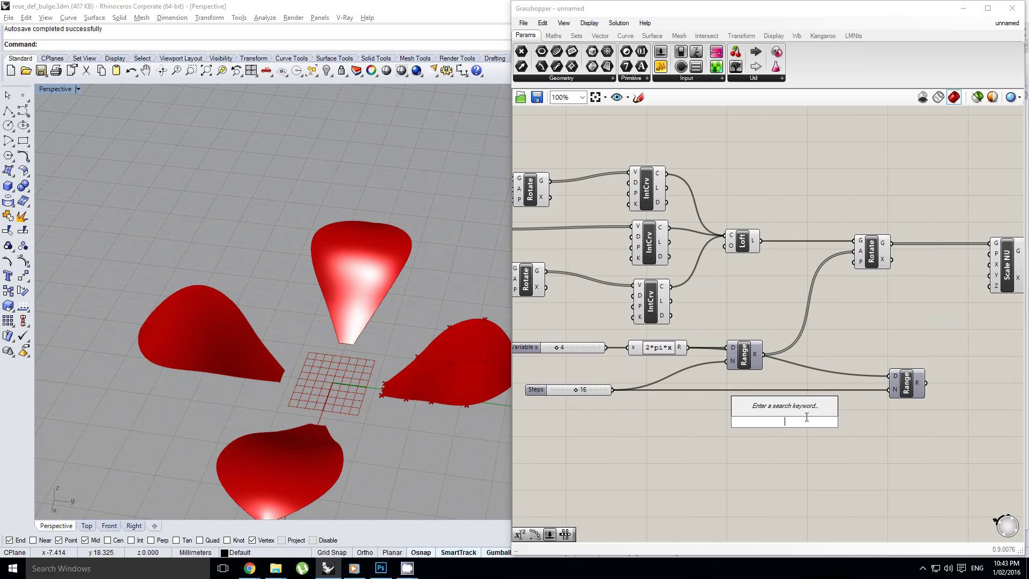
type("con domains")
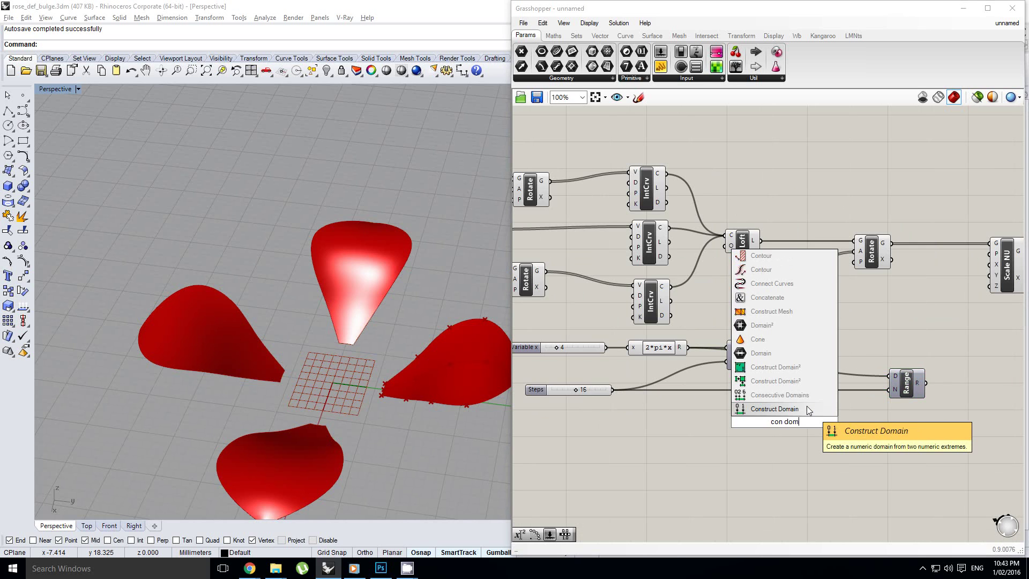
left_click(806, 406)
left_click(781, 428)
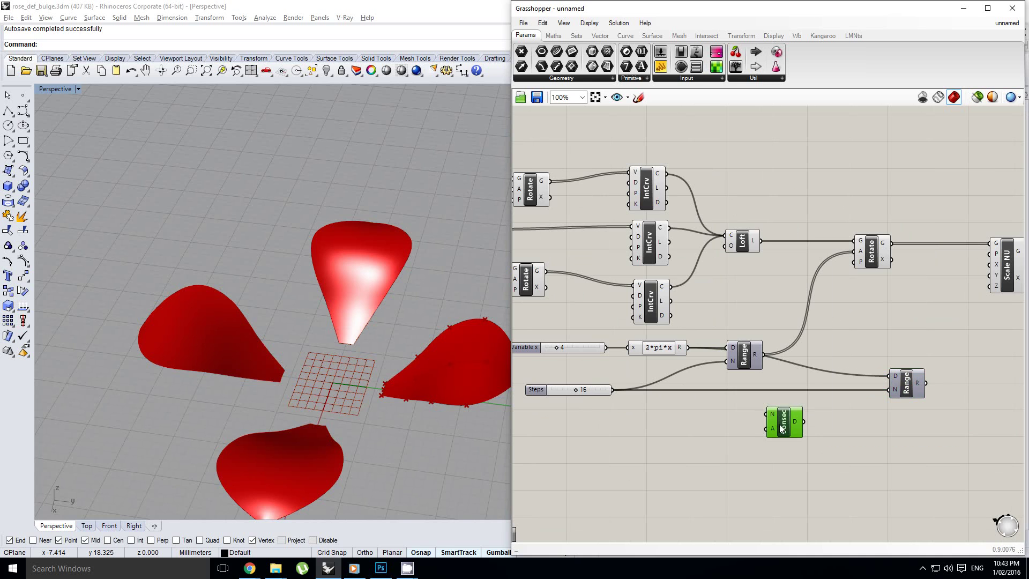
Add a Construct Domain component and connect its output to the copied Range's D input
left_click(549, 38)
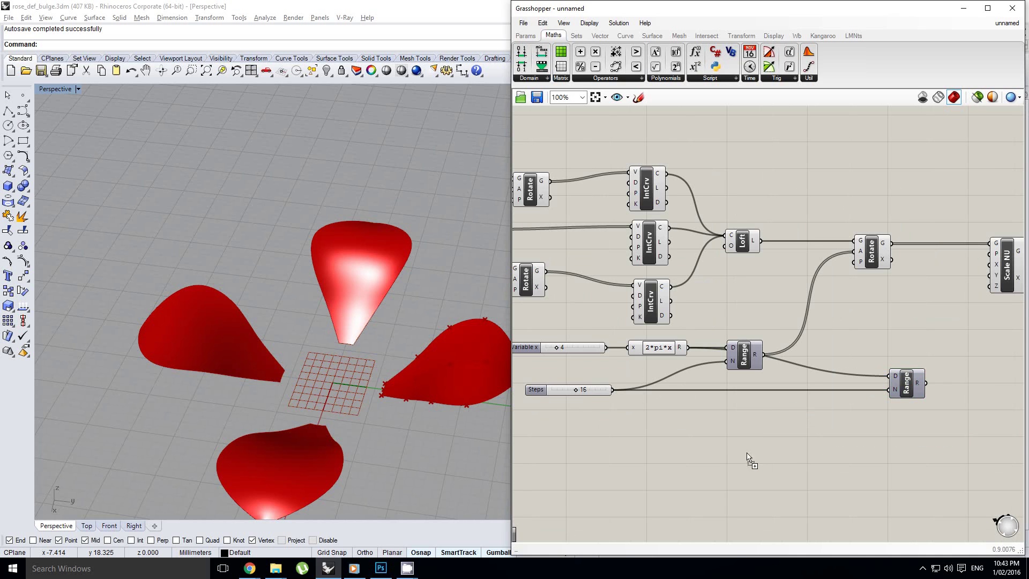
scroll(806, 413, "up", 1)
left_click_drag(747, 454, 907, 367)
right_click_drag(817, 376, 829, 362)
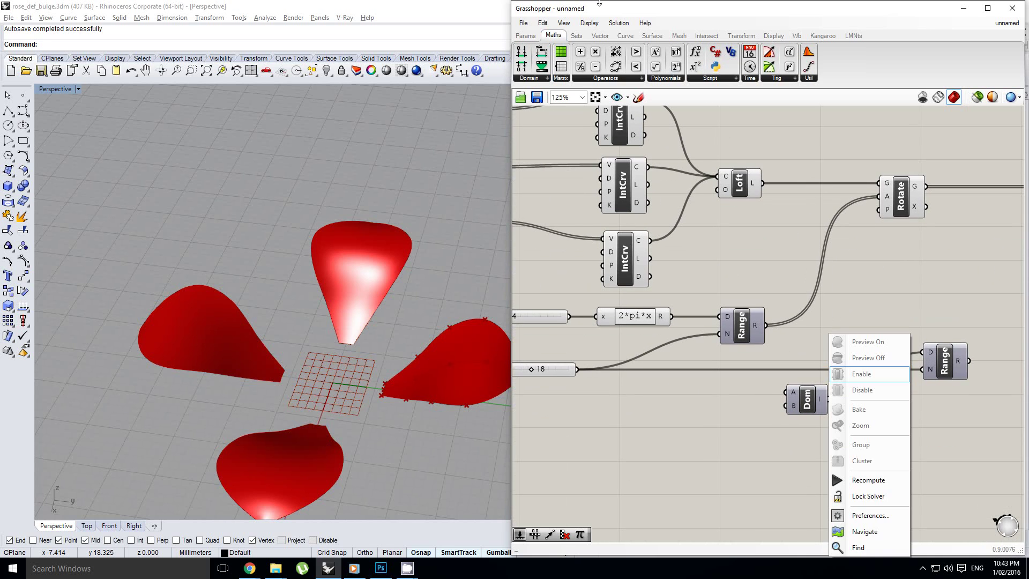
Connect a number slider to each of the domain's A and B inputs and set the domain end to 1.000
left_click(526, 36)
left_click_drag(649, 139, 659, 420)
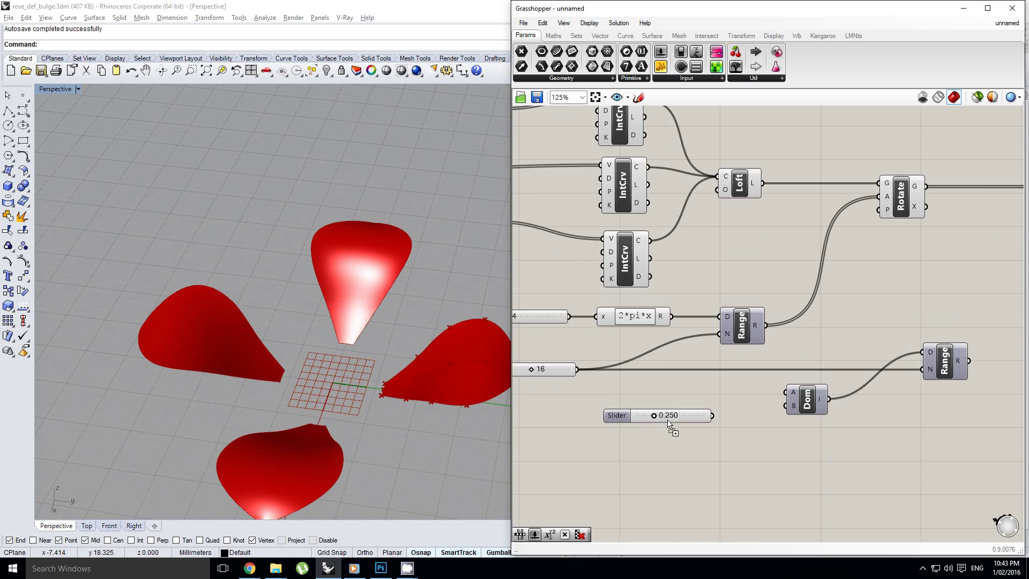
scroll(728, 419, "up", 1)
mouse_move(729, 419)
left_mouse_down()
mouse_move(815, 385)
mouse_move(714, 384)
mouse_move(726, 415)
left_mouse_up()
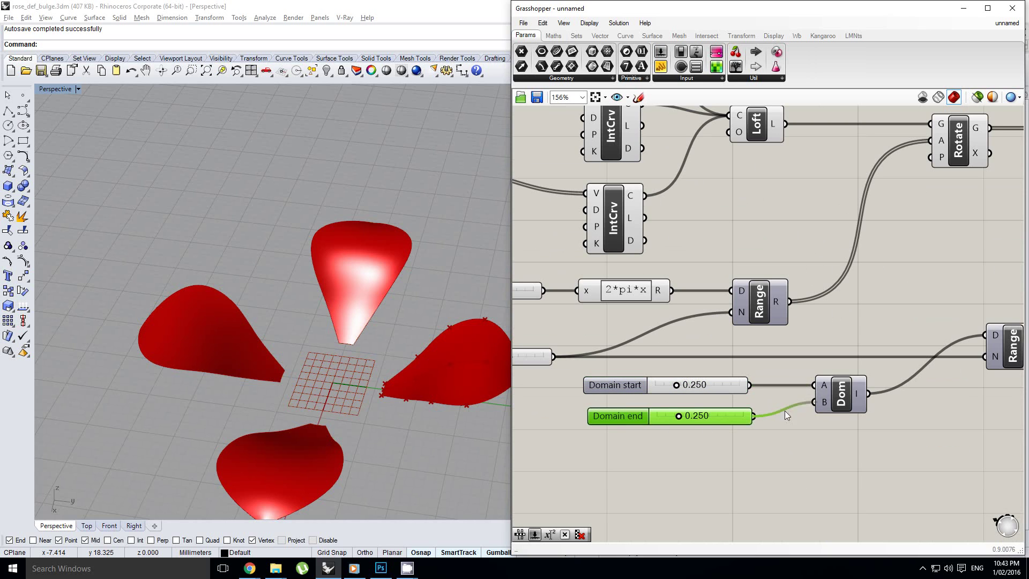
scroll(802, 381, "down", 1)
scroll(725, 408, "up", 1)
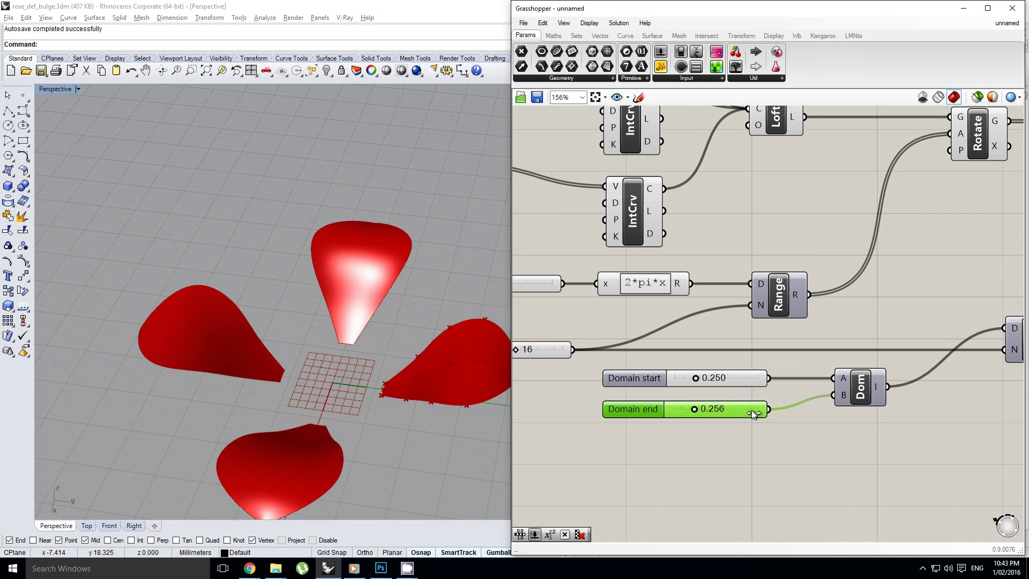
Connect the copied Range's output to the X and Y inputs of the Scale NU component
right_click_drag(1016, 332, 769, 375)
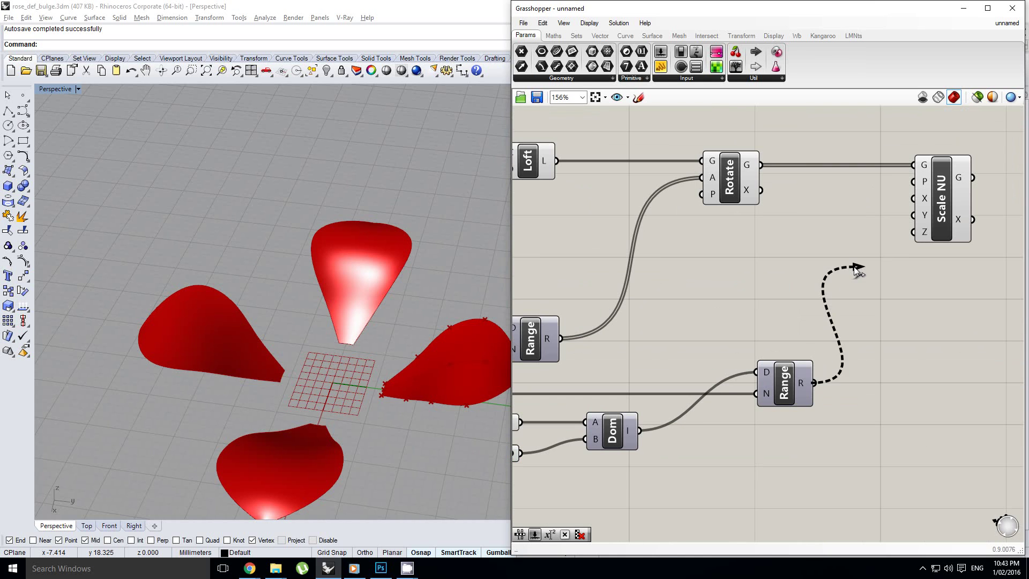
left_click_drag(905, 204, 921, 216)
right_click_drag(354, 281, 361, 318)
scroll(355, 354, "up", 4)
scroll(362, 304, "up", 2)
Set the Domain start slider to 0.308
scroll(542, 278, "down", 5)
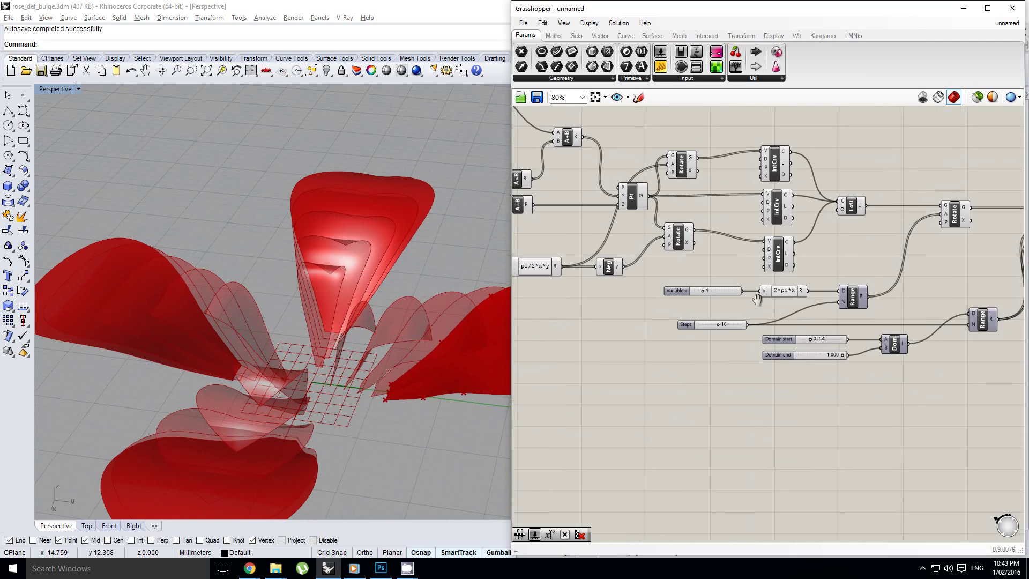
scroll(775, 288, "down", 1)
right_click_drag(735, 274, 696, 285)
scroll(857, 333, "up", 2)
right_click_drag(854, 334, 784, 321)
scroll(759, 353, "up", 3)
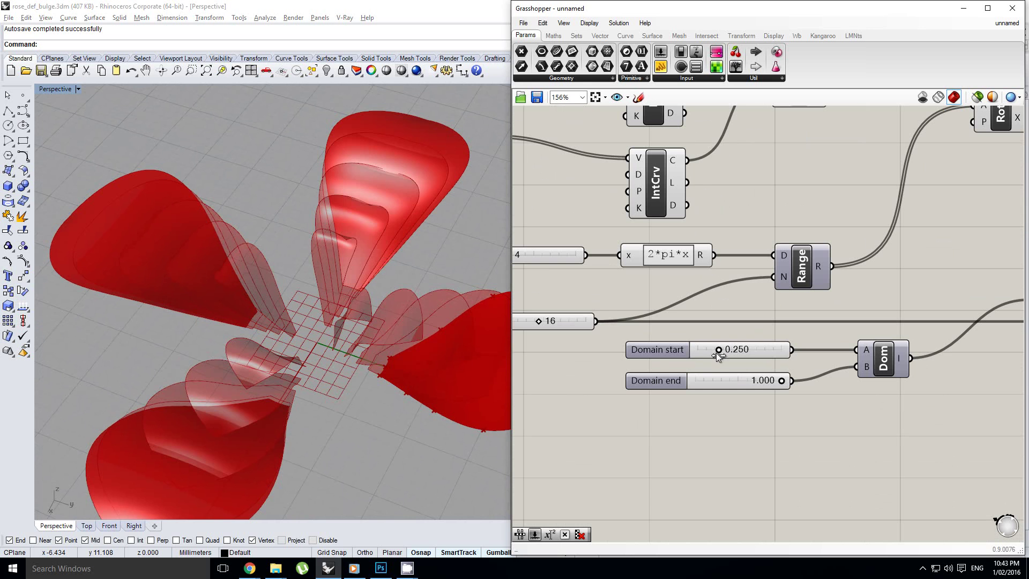
left_click_drag(720, 355, 724, 354)
Set the Steps slider to 36 petals steps
scroll(722, 354, "down", 2)
right_click_drag(677, 326, 779, 317)
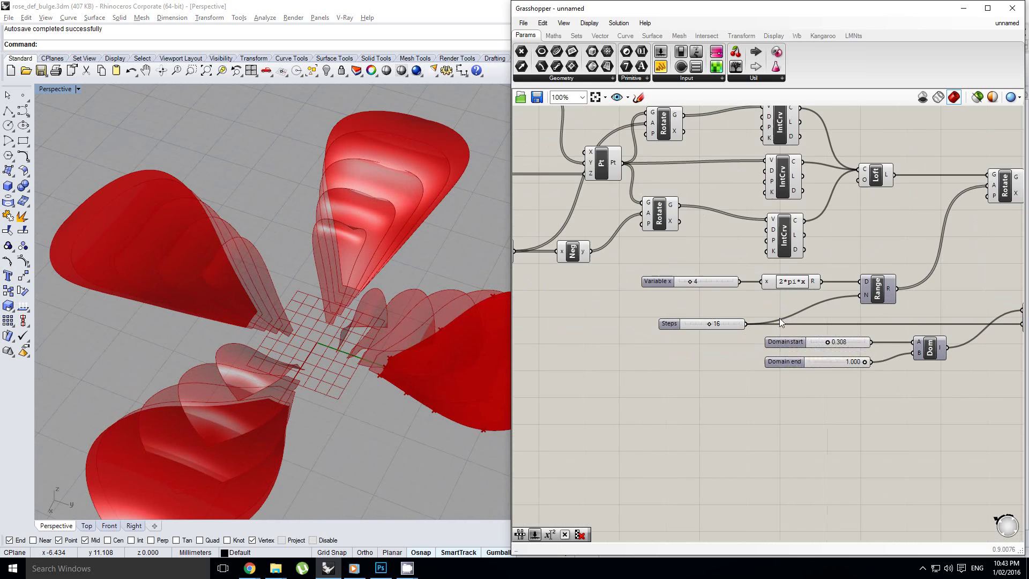
scroll(719, 325, "up", 2)
left_click(697, 324)
left_click_drag(699, 323, 760, 325)
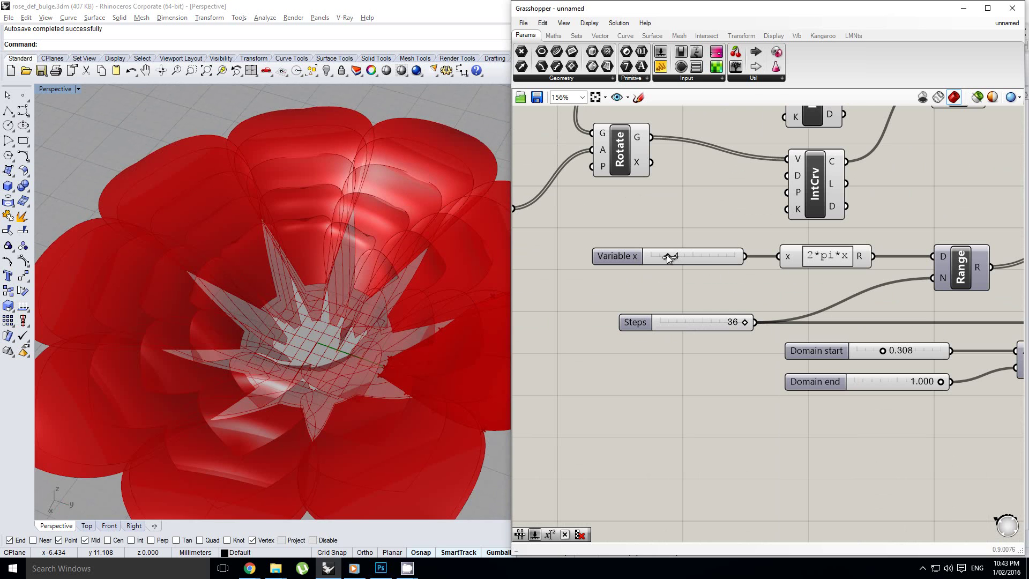
Set the Variable x slider of the 2*pi*x expression to 8
left_click_drag(668, 255, 683, 254)
right_click_drag(266, 319, 364, 304)
scroll(338, 336, "up", 4)
scroll(720, 265, "down", 2)
Turn off the preview of the Rotate component that feeds Scale NU
right_click_drag(905, 245, 629, 321)
left_click(728, 244)
scroll(728, 239, "down", 1)
middle_click(729, 240)
left_click(763, 204)
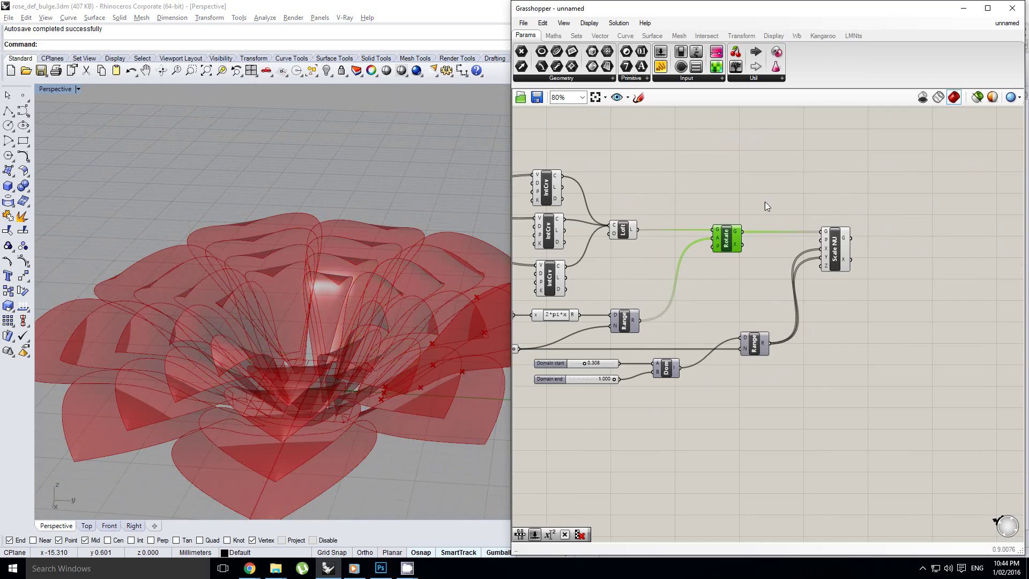
right_click(765, 318)
right_click_drag(780, 257, 748, 267)
left_click(740, 332)
right_click(739, 335)
Bake the Scale NU petals into Rhino, hide the component's preview and view the baked rose
right_click_drag(297, 323, 332, 252)
left_click(806, 258)
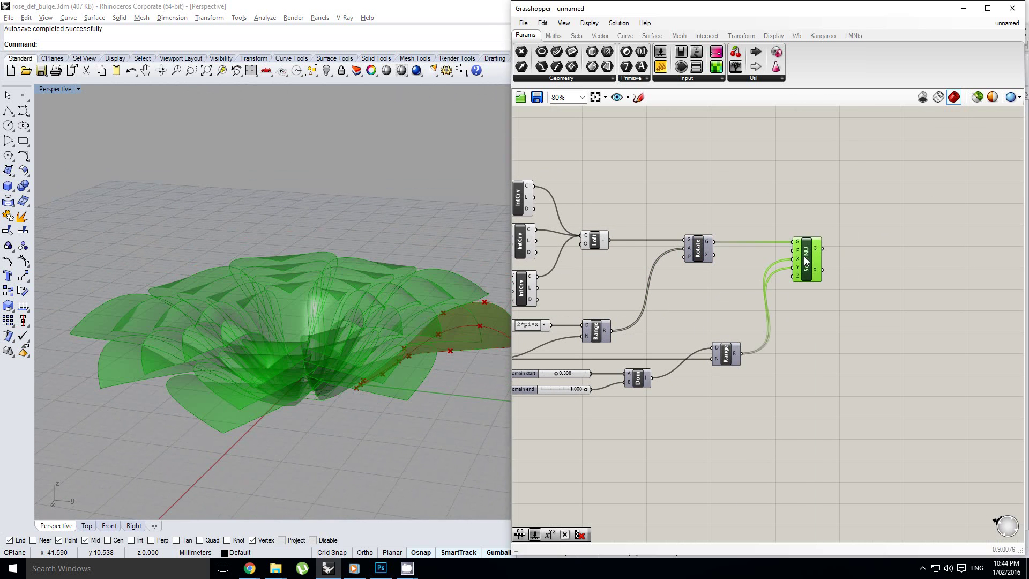
middle_click(805, 257)
left_click(824, 278)
middle_click(808, 262)
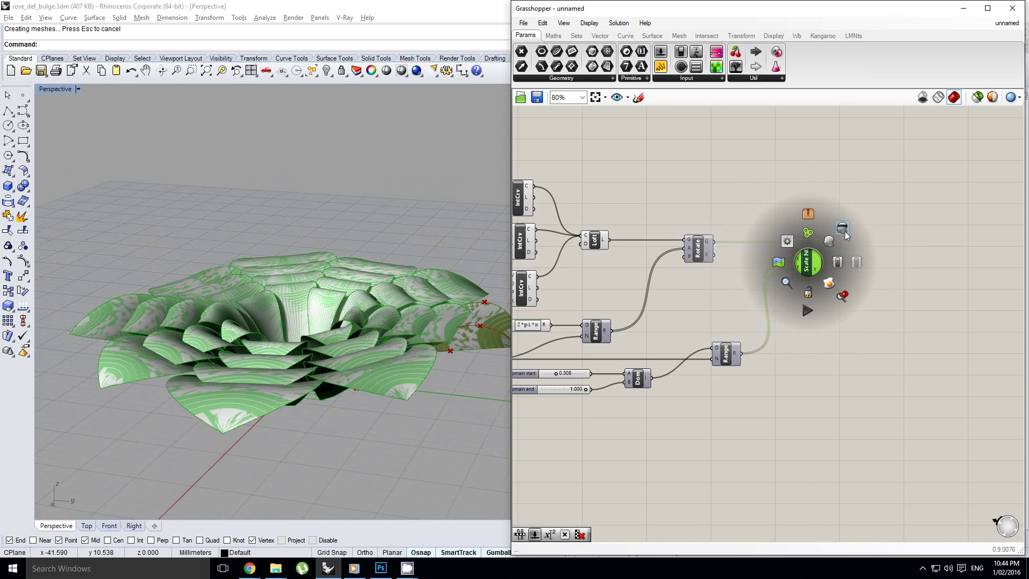
left_click(844, 230)
right_click_drag(409, 323, 323, 325)
scroll(335, 334, "down", 3)
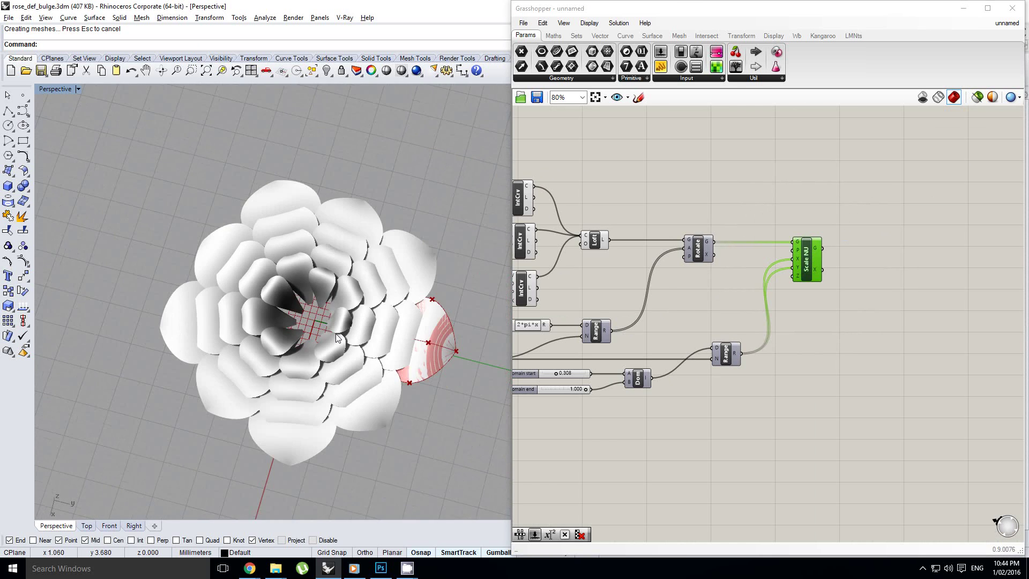
Delete the baked petal surfaces from Rhino and turn the Scale NU preview back on
left_click_drag(493, 501, 493, 502)
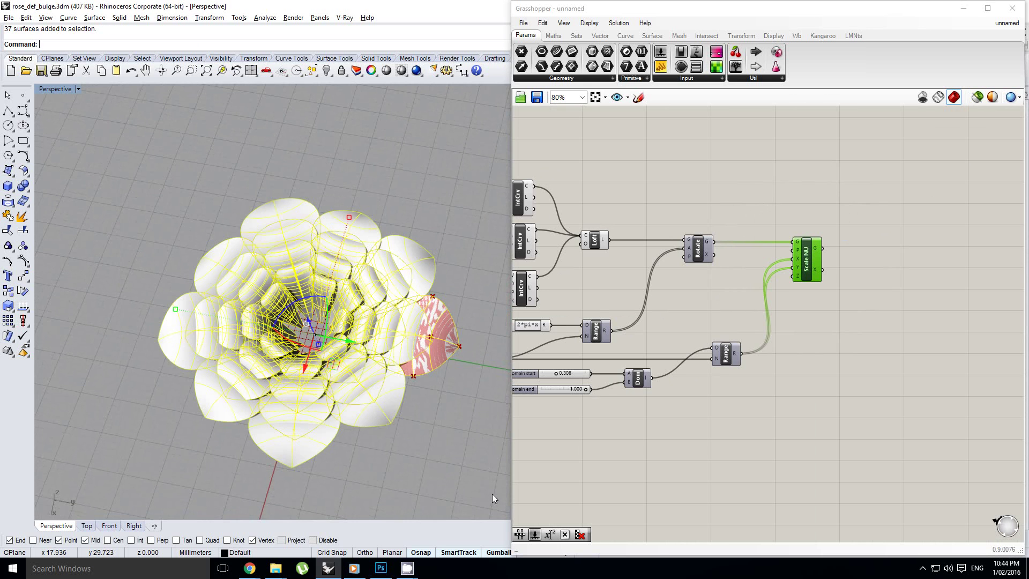
key("Delete")
right_click_drag(771, 342, 783, 337)
right_click_drag(693, 301, 721, 301)
left_click(845, 254)
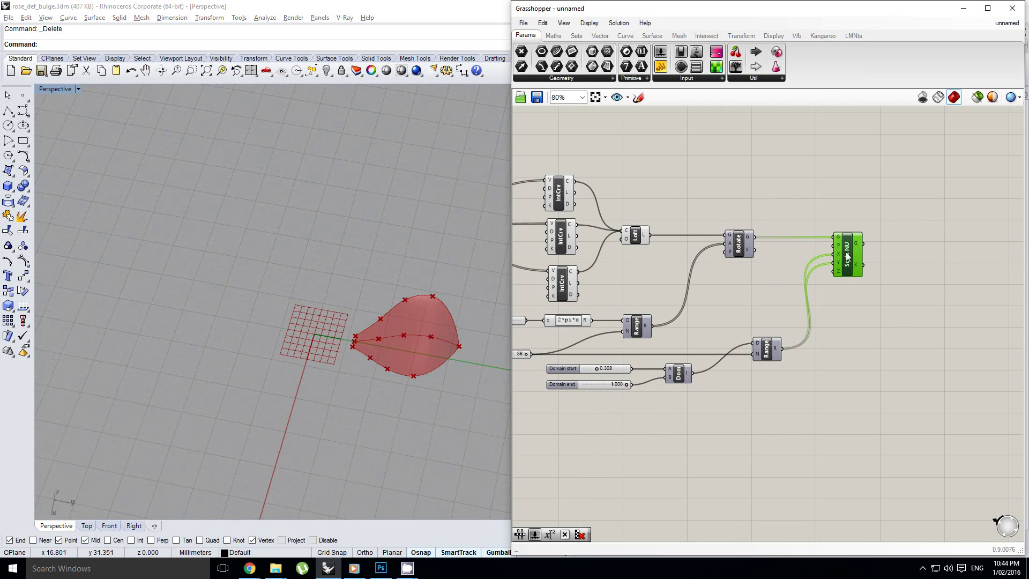
middle_click(846, 253)
left_click(825, 230)
Set the Steps slider to 21
right_click_drag(666, 342, 736, 312)
scroll(650, 335, "up", 3)
right_click_drag(650, 335, 789, 320)
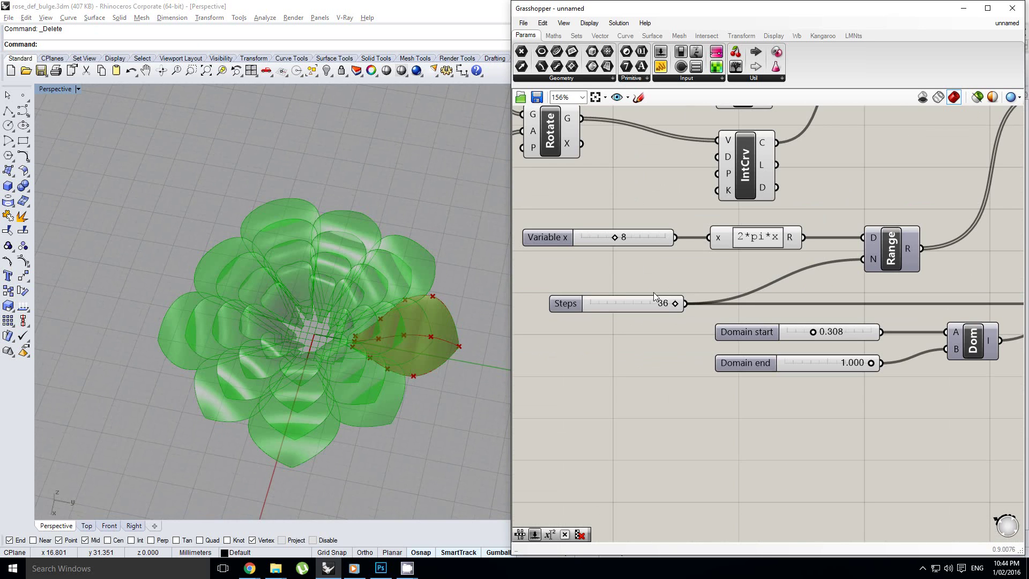
left_click_drag(672, 303, 635, 312)
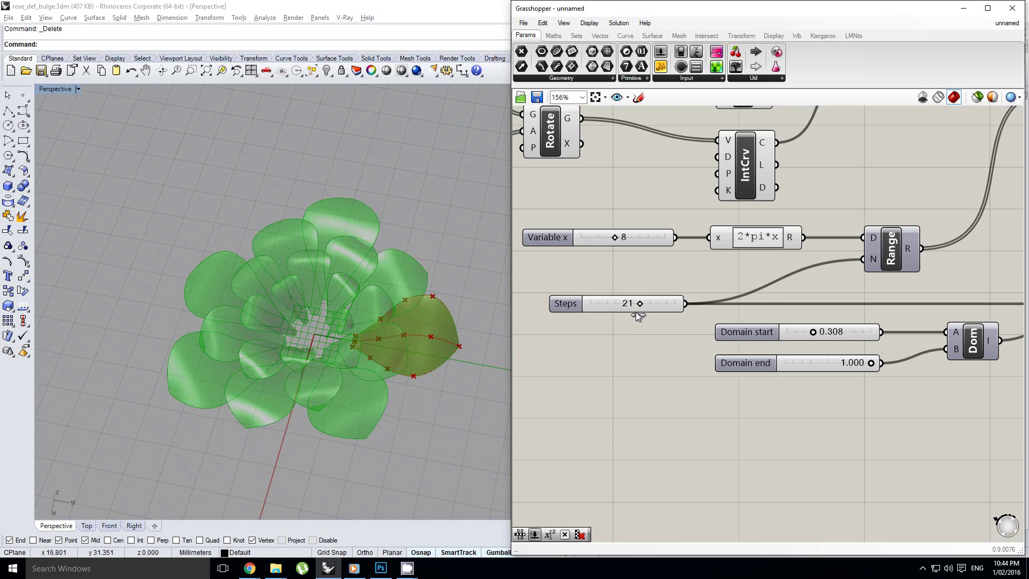
Bake the 21-step rose from Scale NU into Rhino and hide the component's preview
scroll(658, 303, "down", 2)
right_click_drag(822, 268, 720, 291)
middle_click(832, 257)
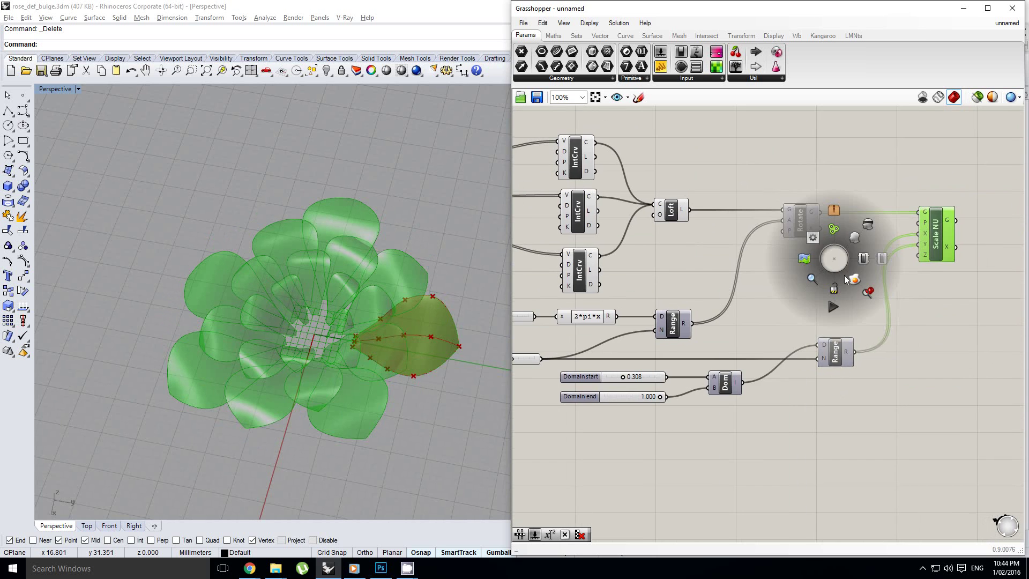
scroll(847, 279, "up", 1)
left_click(849, 279)
middle_click(859, 260)
left_click(876, 260)
right_click_drag(369, 400, 353, 335)
scroll(353, 335, "down", 3)
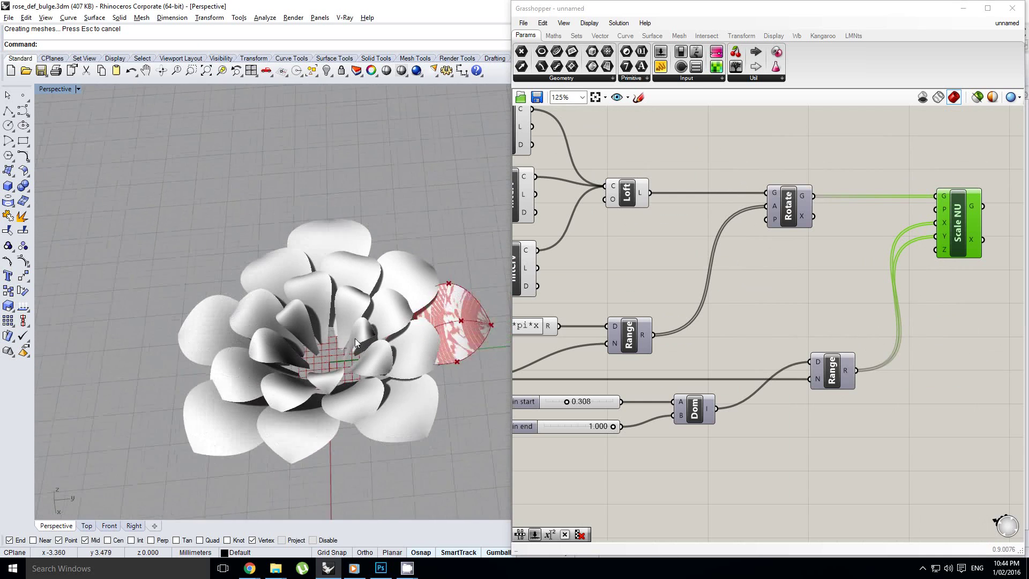
Remove the baked 21-step rose from Rhino and show the Scale NU preview again
left_click_drag(458, 514, 481, 510)
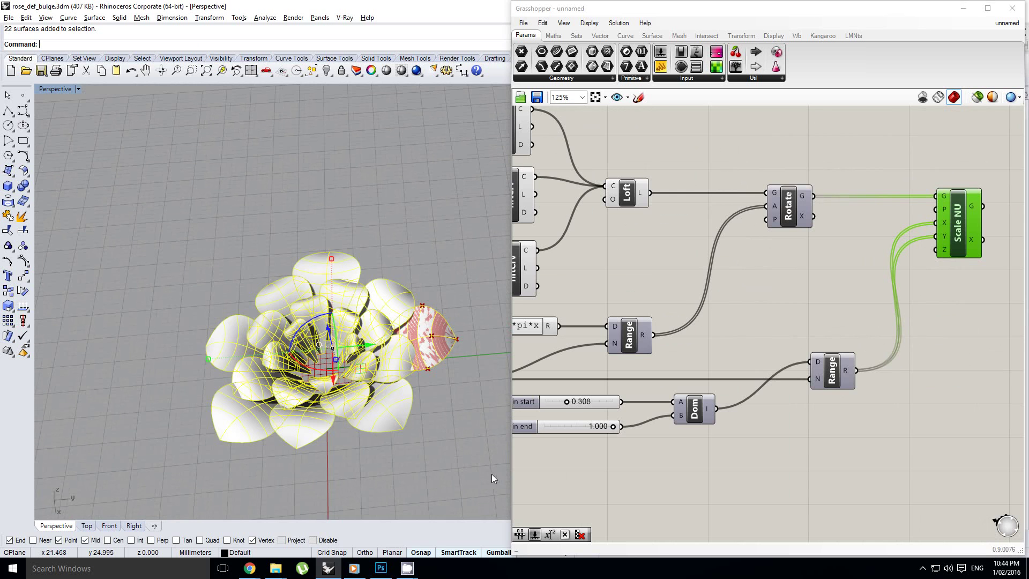
key("Delete")
right_click_drag(973, 206, 895, 234)
middle_click(884, 240)
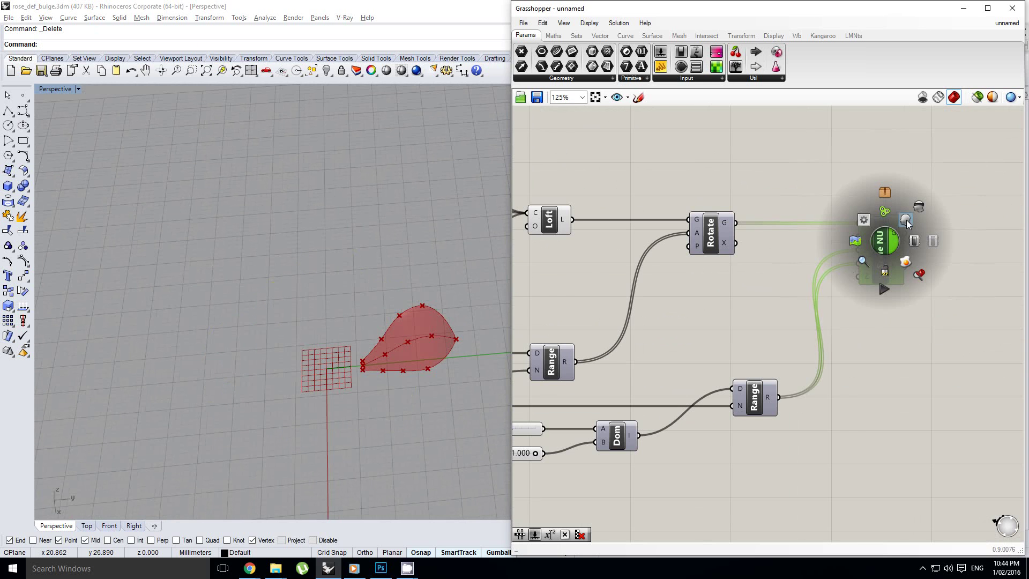
left_click(907, 220)
Reshape the upper graph mapper's curve by raising its end point to the maximum and lowering both handles so the petals sweep upward
scroll(829, 268, "down", 2)
right_click_drag(713, 309, 774, 297)
right_click_drag(731, 261, 834, 260)
scroll(877, 265, "down", 3)
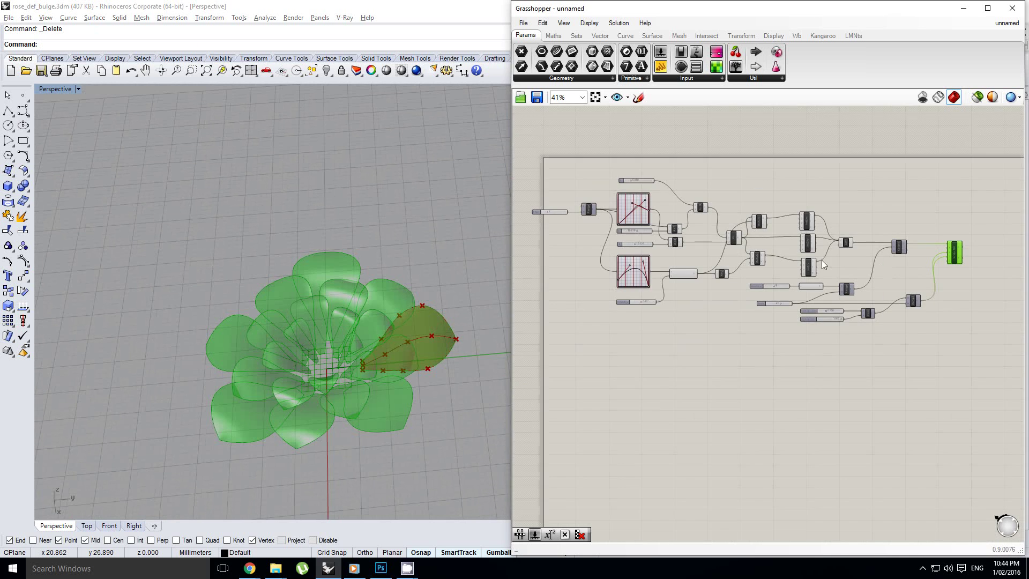
scroll(606, 201, "up", 5)
right_click_drag(338, 461, 509, 274)
scroll(321, 394, "up", 3)
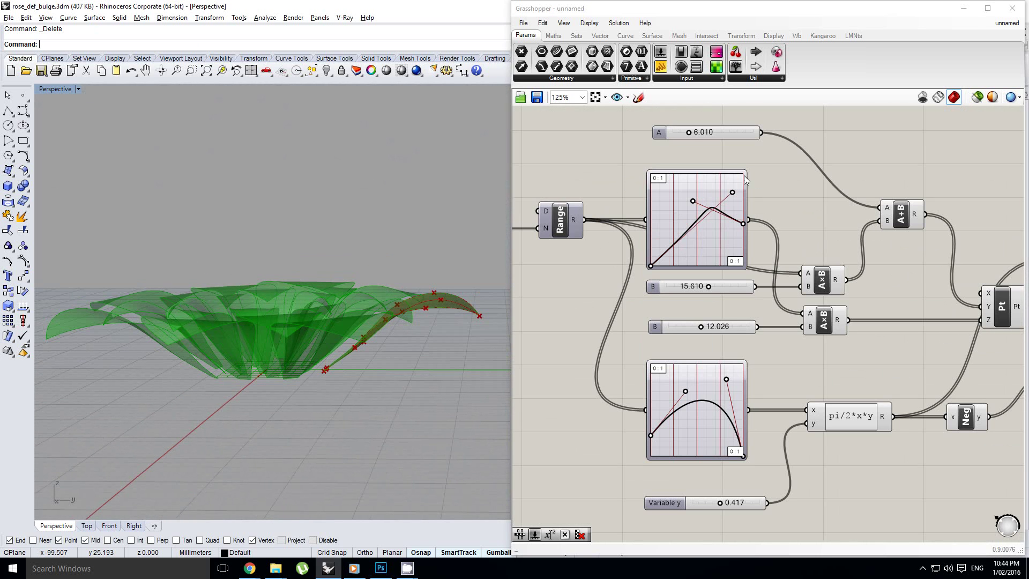
right_click_drag(467, 273, 316, 353)
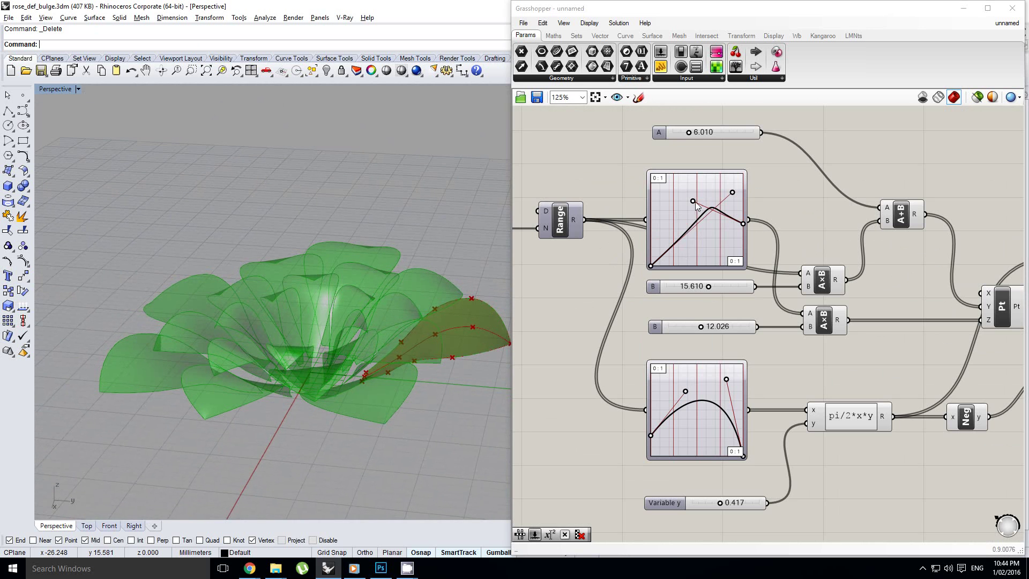
left_click_drag(741, 222, 743, 174)
left_click_drag(695, 198, 736, 257)
left_click_drag(732, 193, 712, 240)
mouse_move(394, 319)
right_mouse_down()
mouse_move(377, 250)
mouse_move(388, 303)
right_mouse_up()
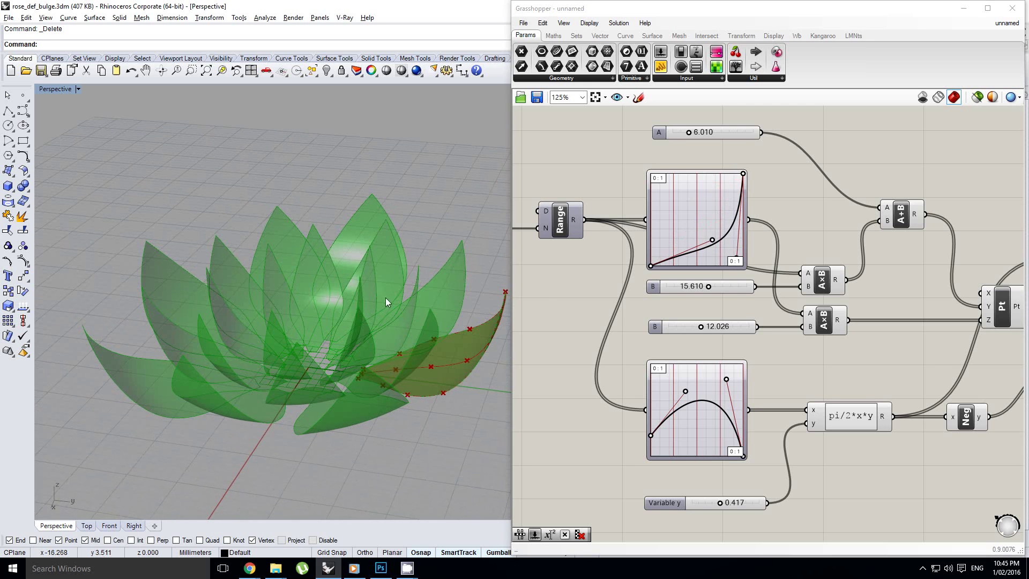
Set the B slider directly below the upper graph mapper to 16.362
right_click_drag(757, 157, 753, 173)
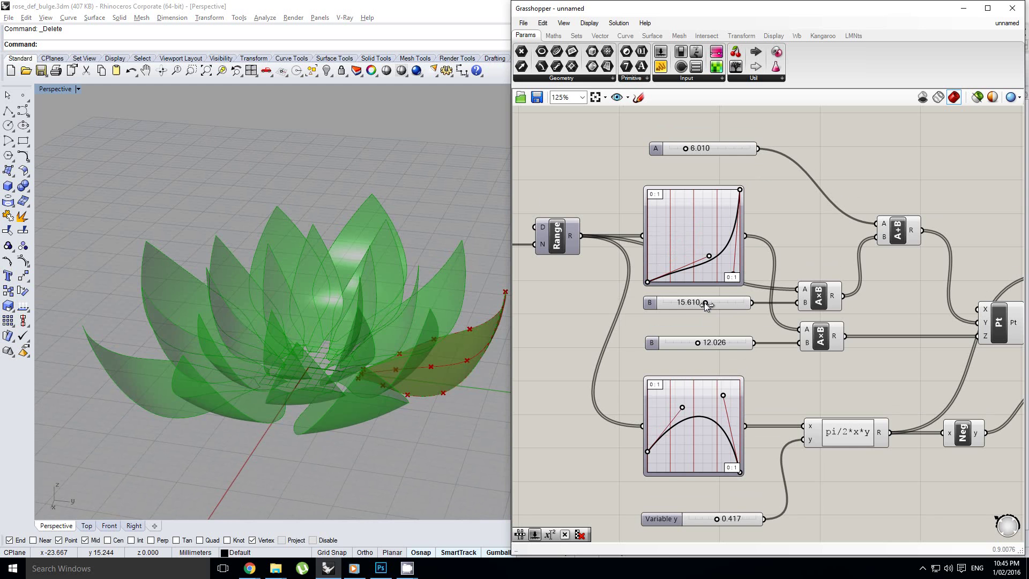
left_click_drag(704, 302, 677, 302)
scroll(670, 312, "up", 3)
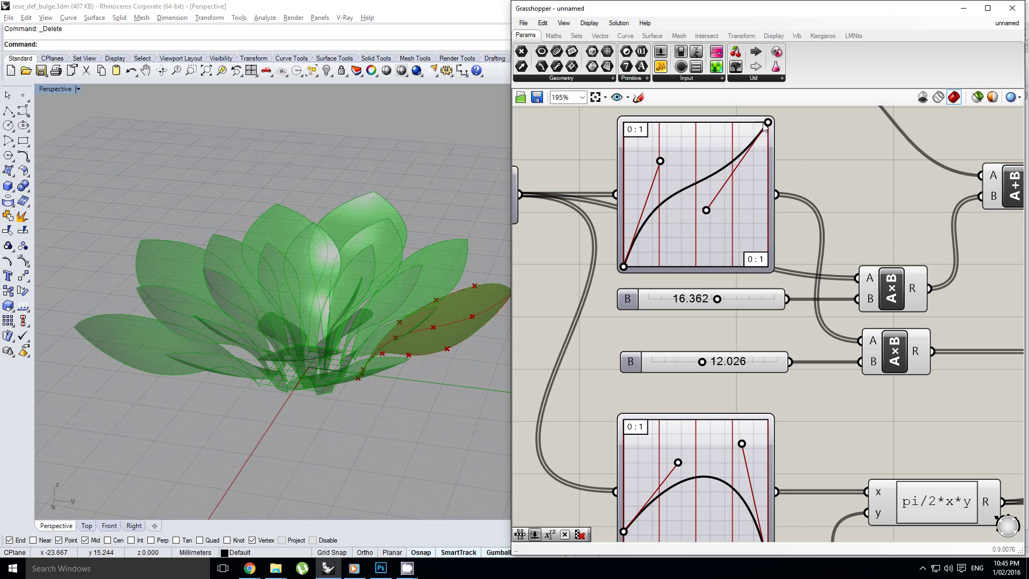
Reshape the upper graph mapper's curve into an arch by lowering its end point and moving the second handle up and outward
left_click_drag(769, 131, 703, 218)
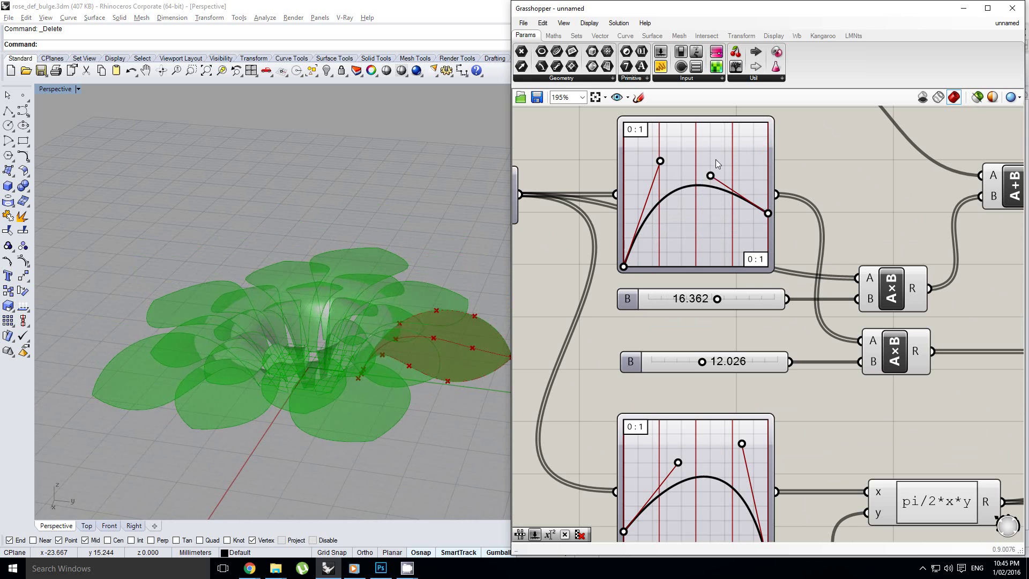
left_click_drag(711, 175, 742, 166)
right_click_drag(418, 327, 316, 333)
scroll(333, 310, "up", 3)
scroll(333, 310, "down", 3)
scroll(605, 249, "down", 5)
right_click_drag(803, 246, 630, 229)
right_click_drag(912, 285, 803, 292)
scroll(803, 292, "up", 2)
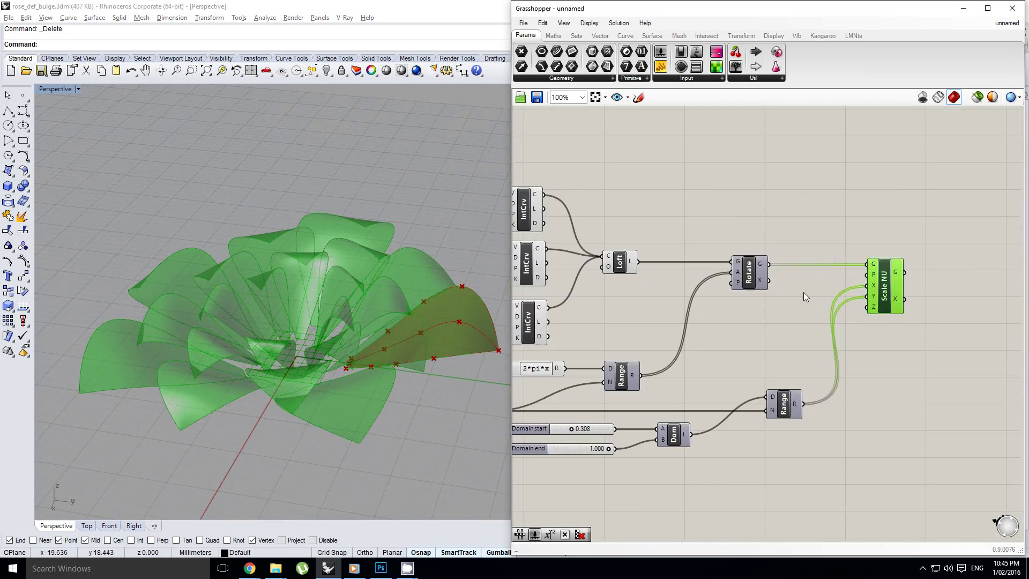